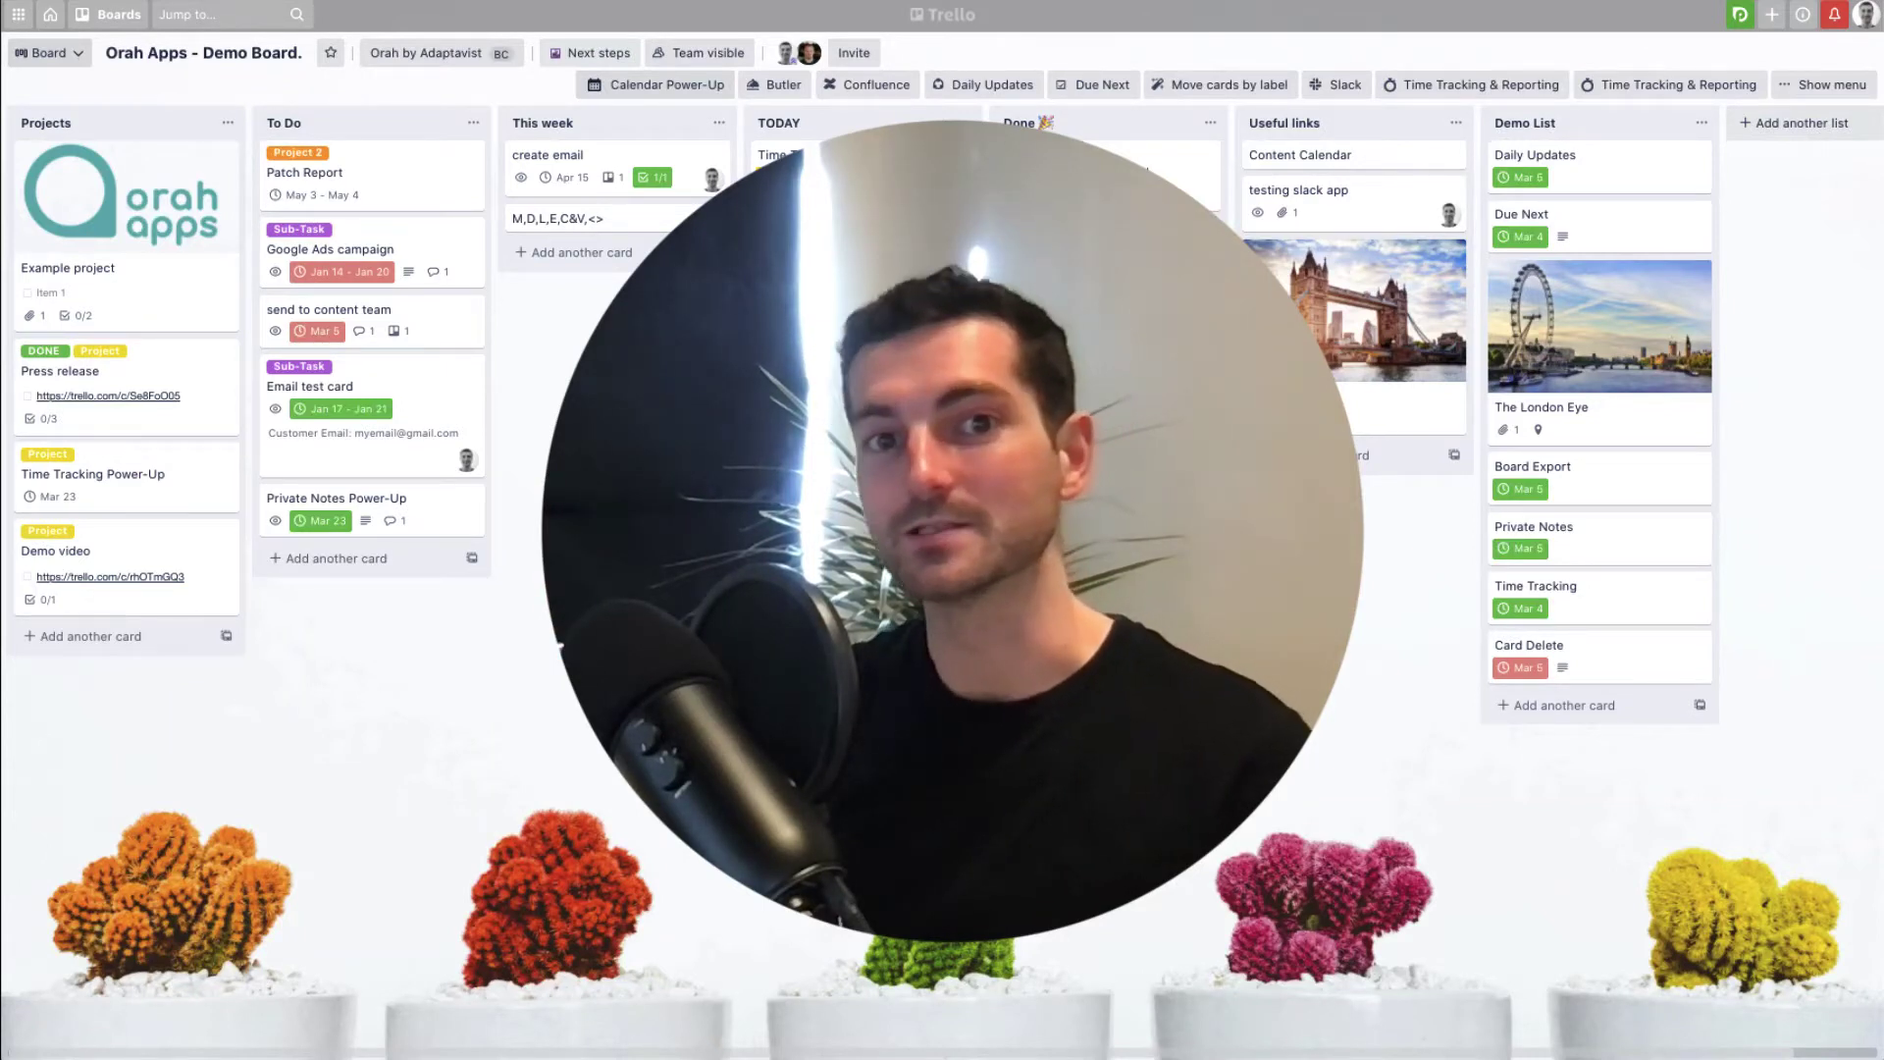
Step: Add a card named 'Test' to the This week list
{"action": "left_click", "coordinate": [574, 252]}
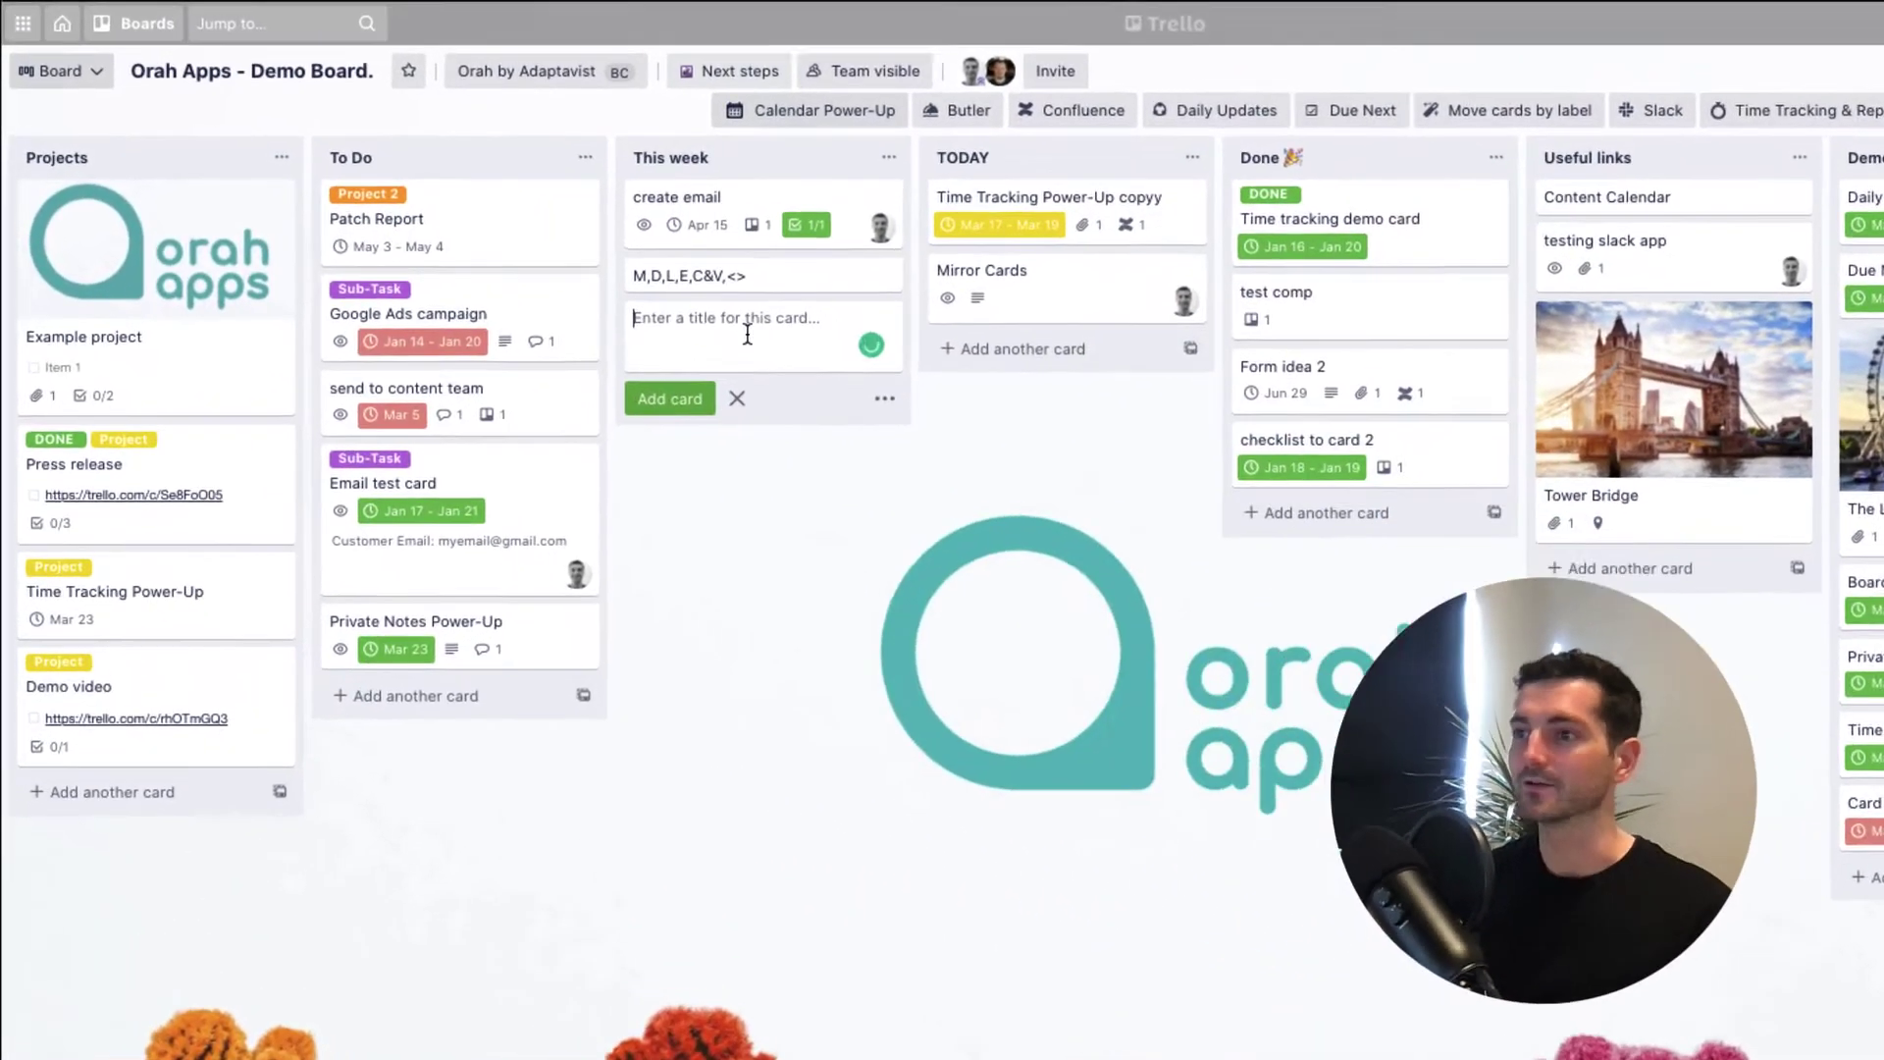
{"action": "type", "text": "Test"}
{"action": "key", "text": "Return"}
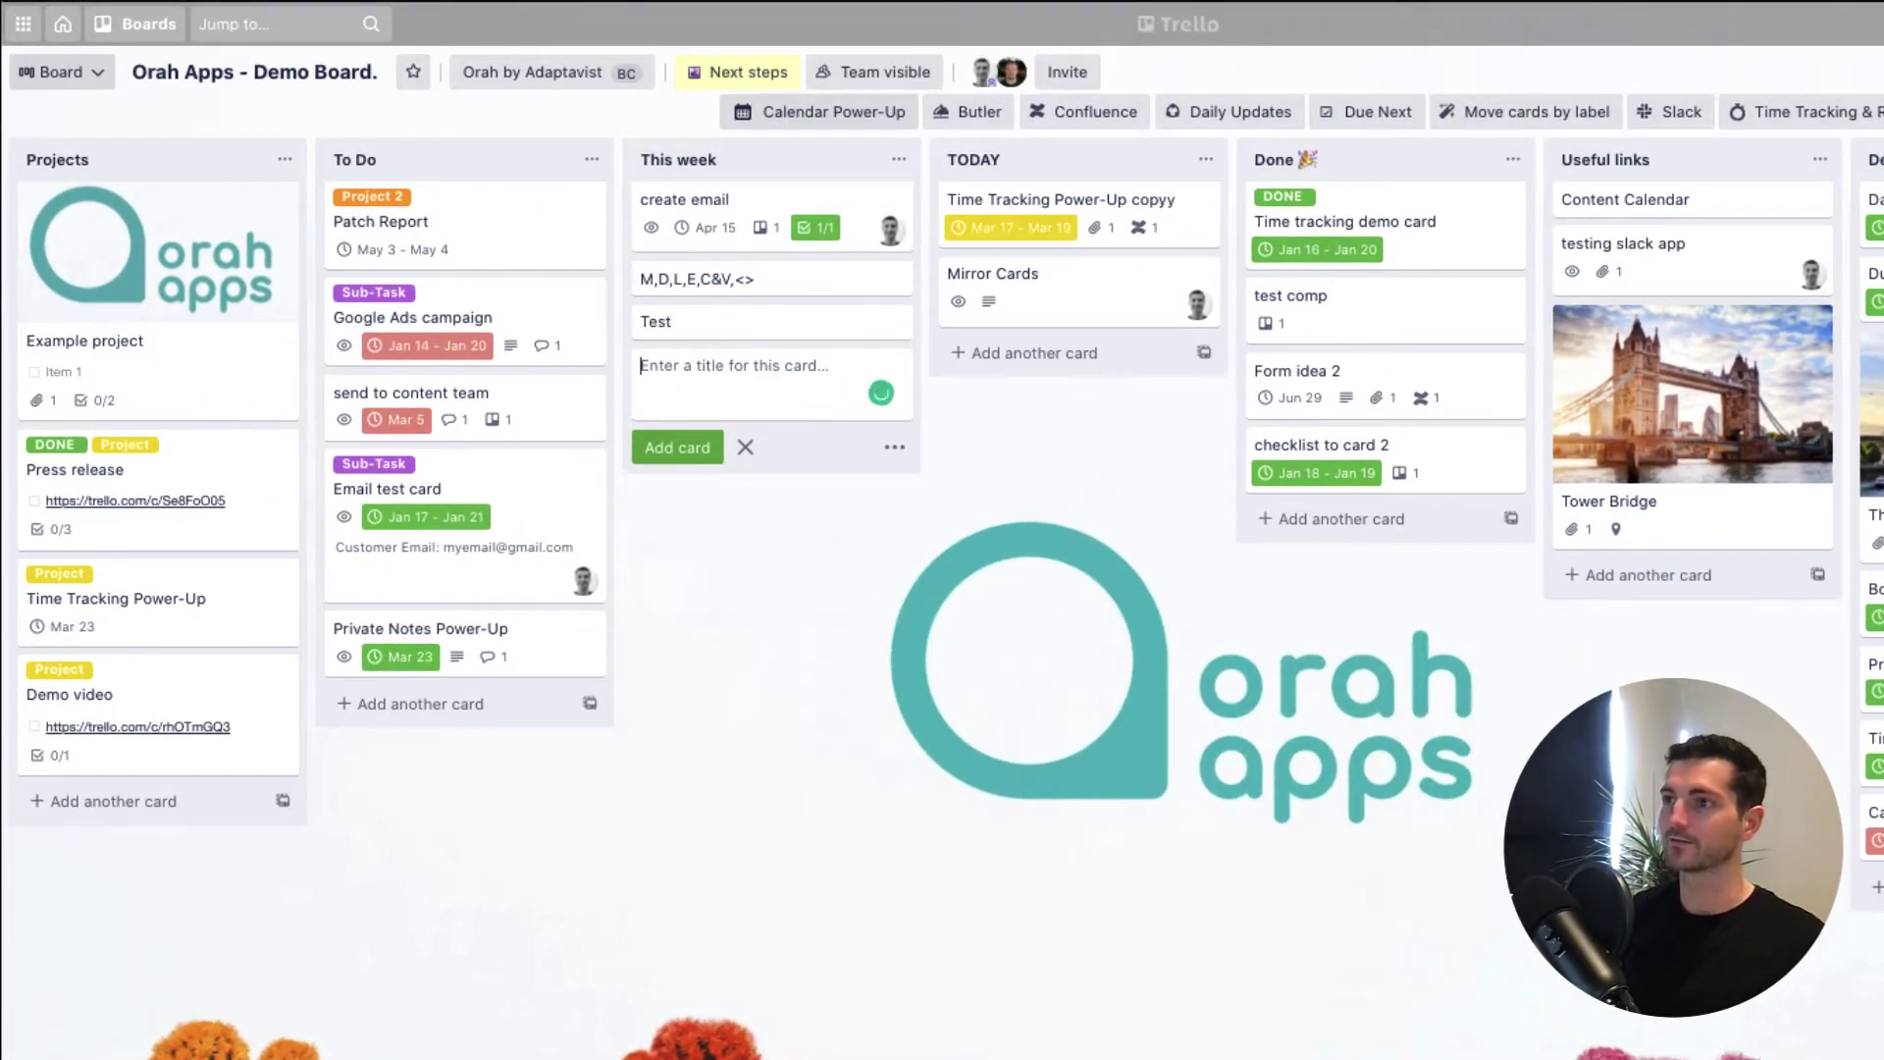
{"action": "key", "text": "Escape"}
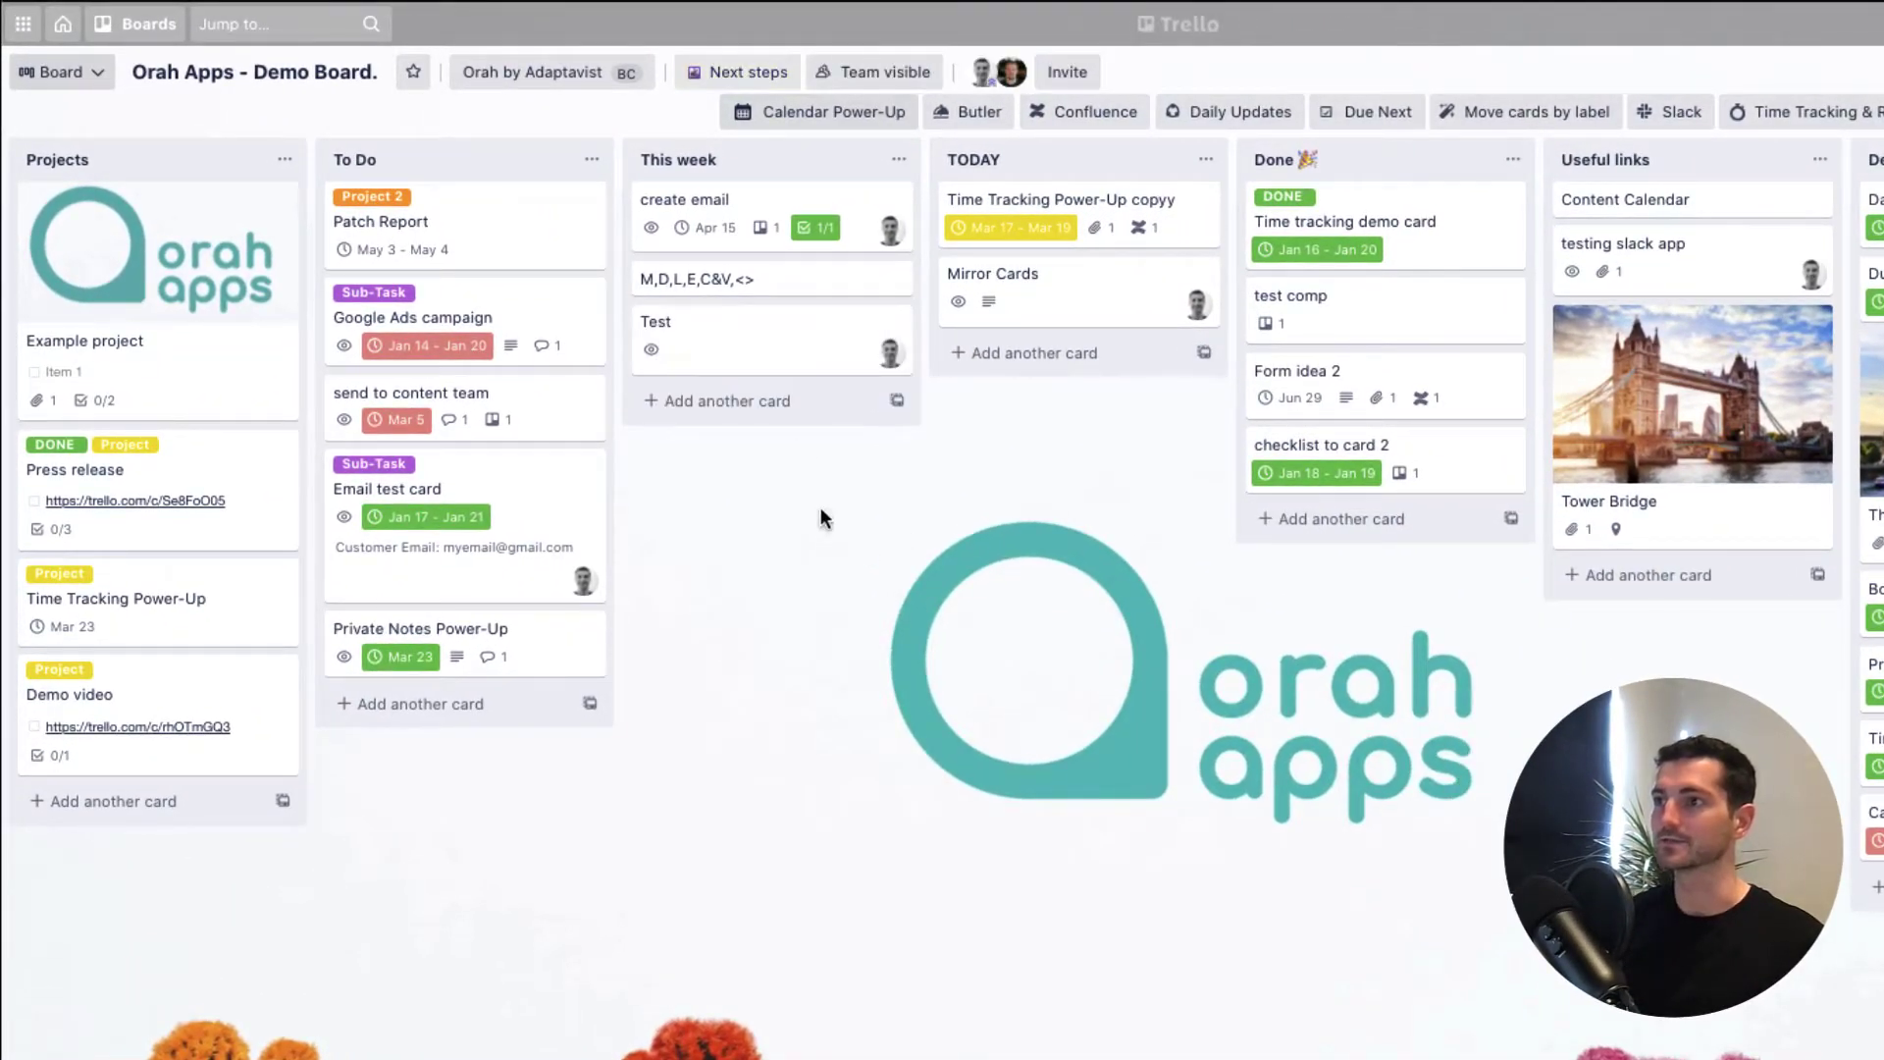
Step: Give the Test card the yellow Project label and an Apr 29 due date
{"action": "key", "text": "l"}
{"action": "key", "text": "Up"}
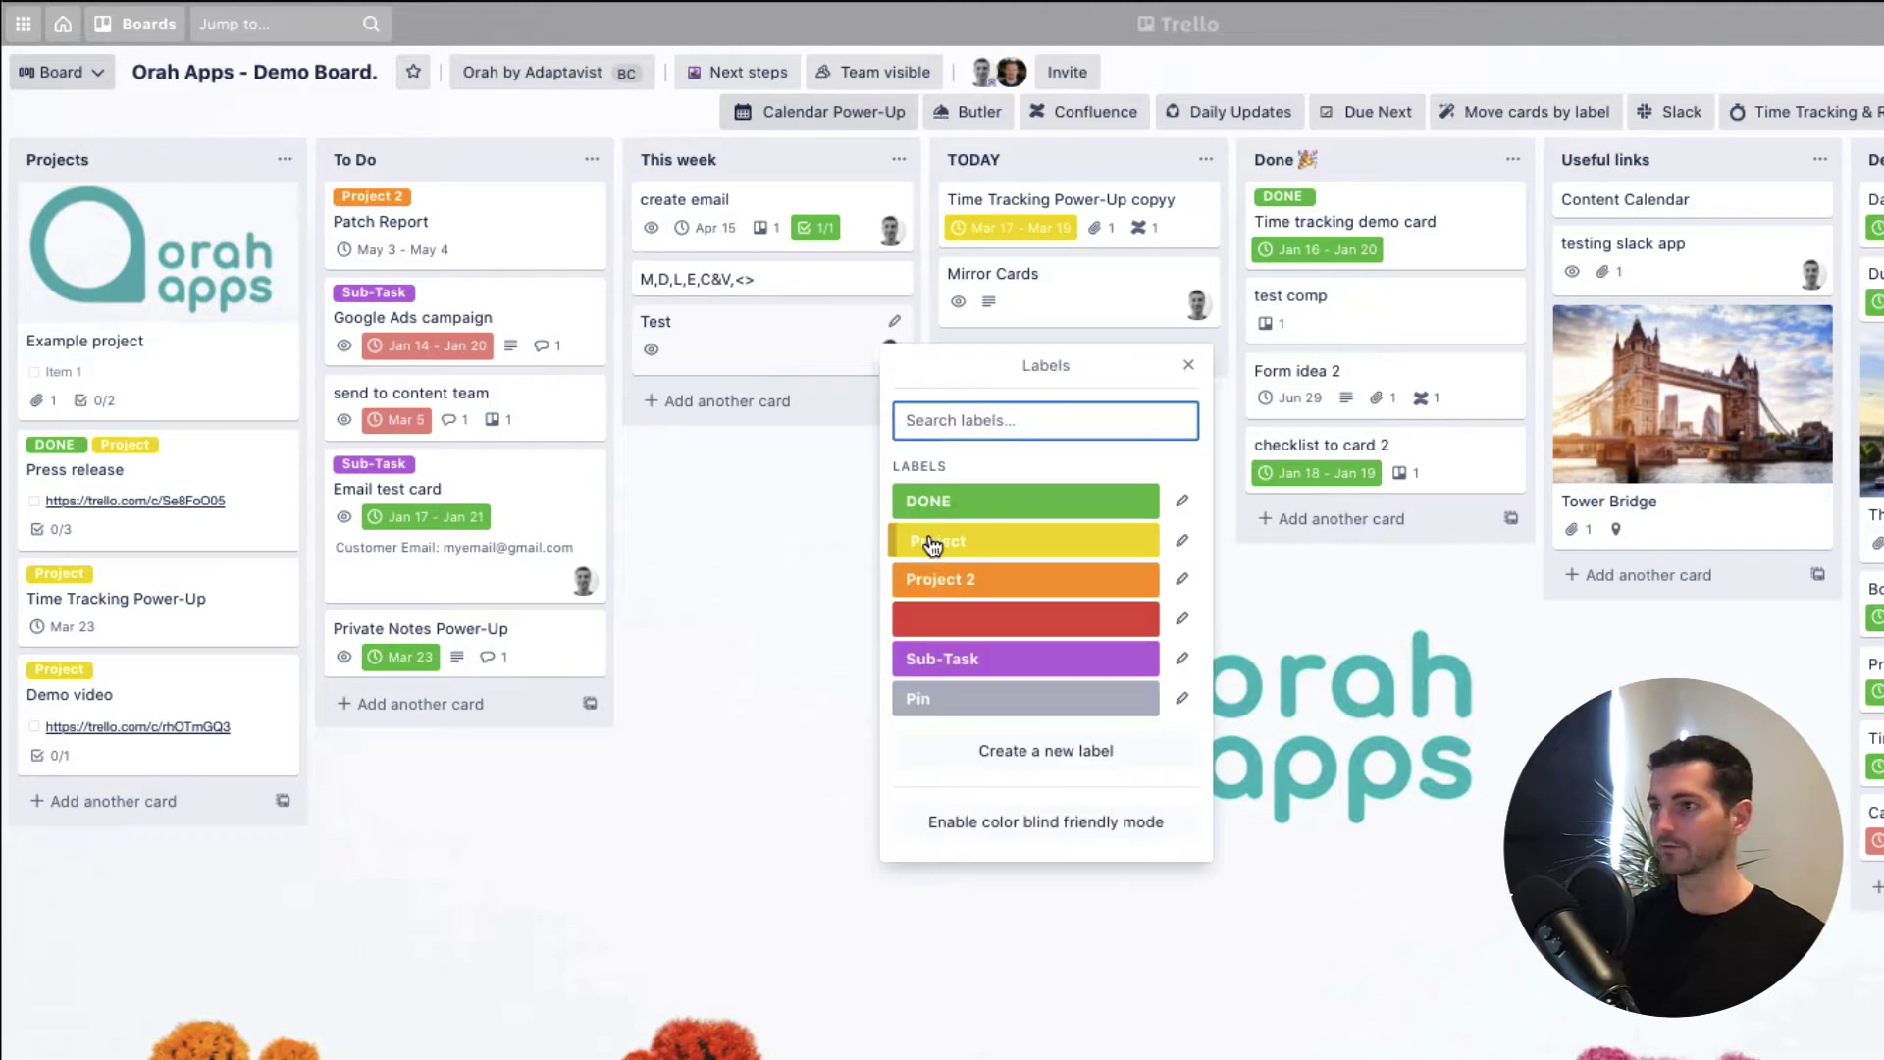
{"action": "key", "text": "Return"}
{"action": "key", "text": "d"}
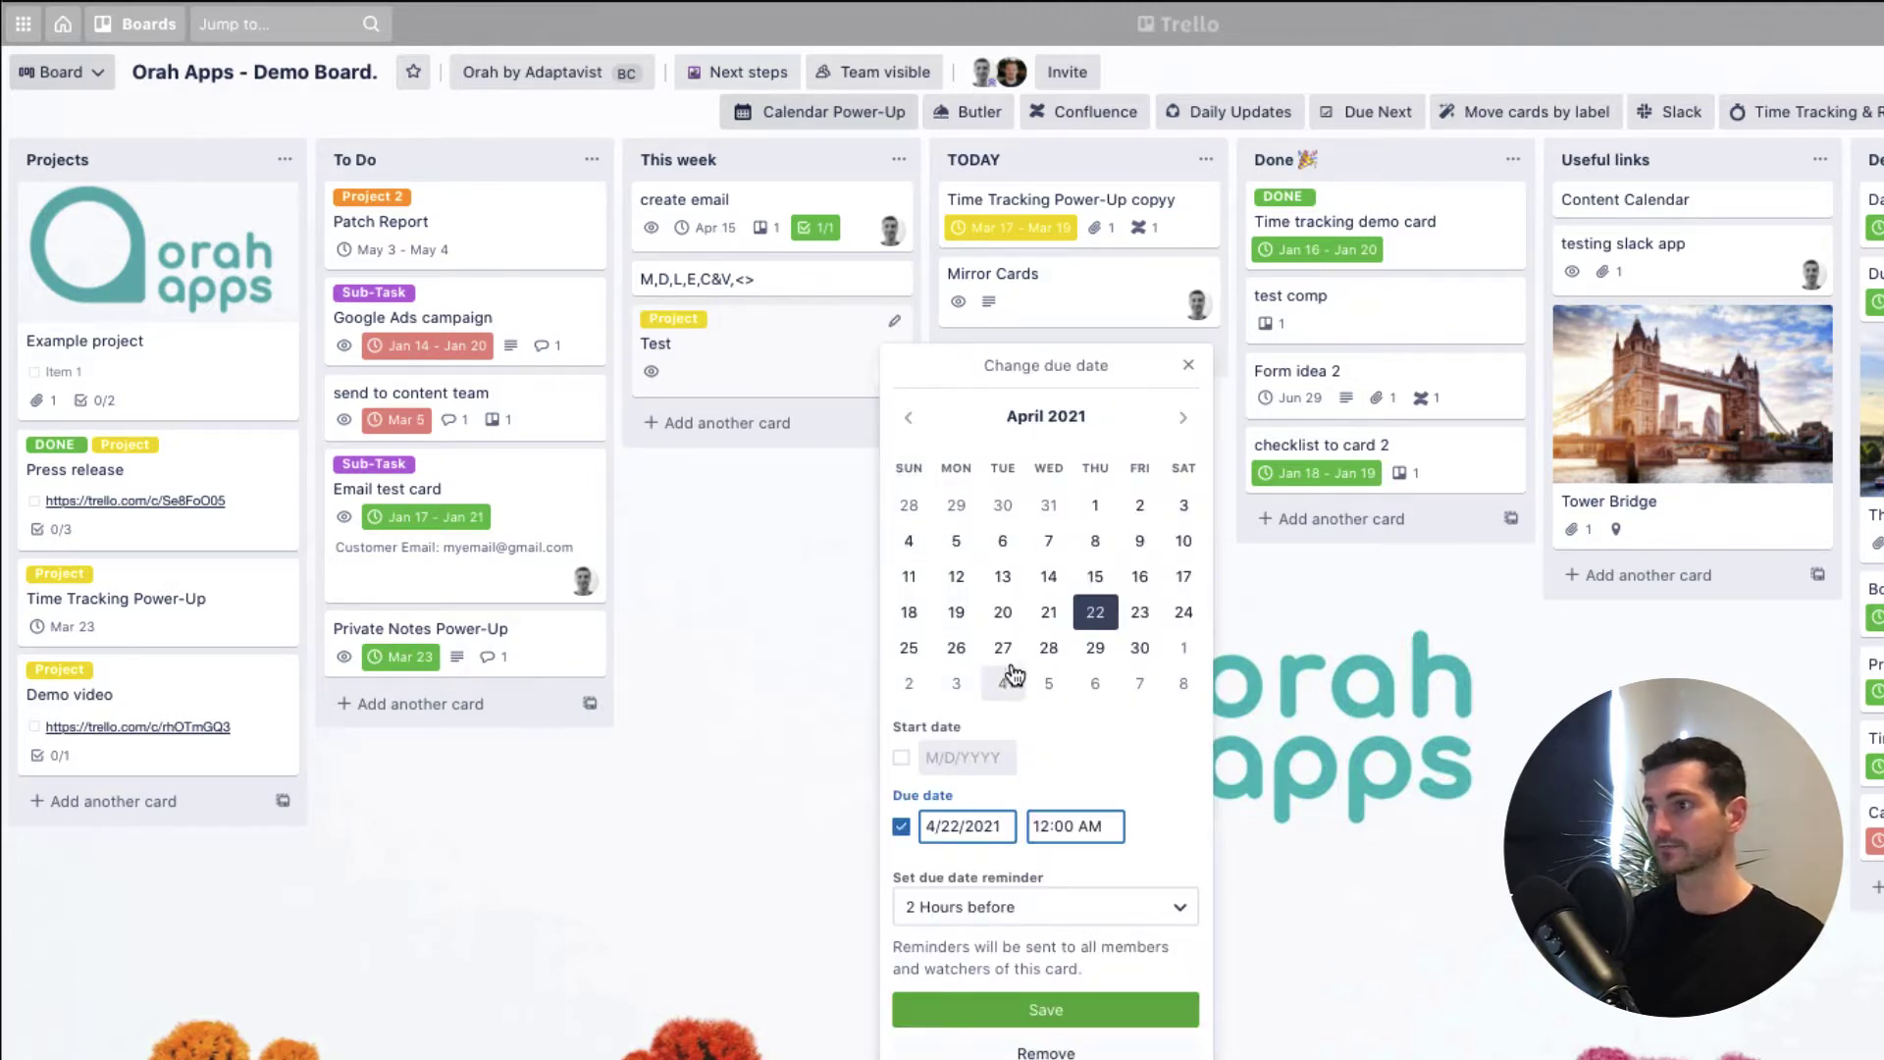
{"action": "left_click", "coordinate": [1101, 1010]}
Step: Copy the Orah Apps cover image from the Example project card
{"action": "key", "text": "Return"}
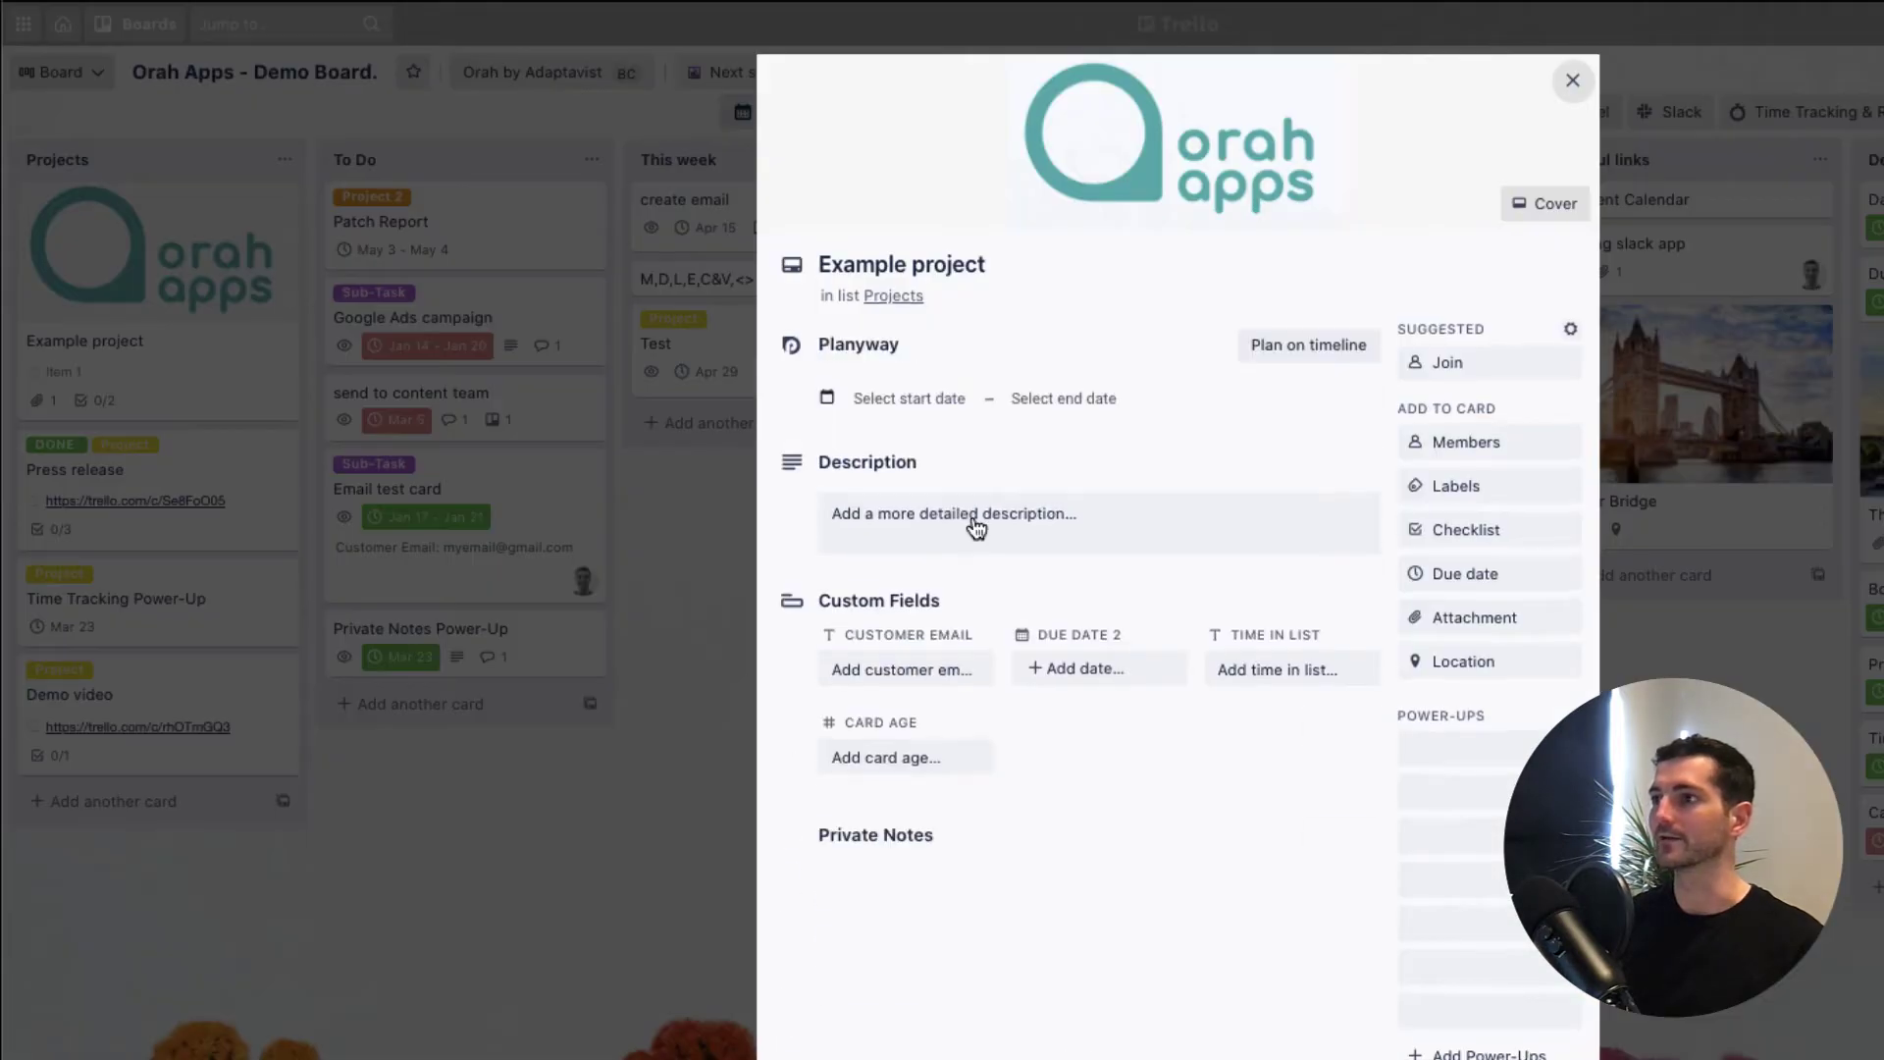
{"action": "right_click", "coordinate": [1138, 162]}
{"action": "left_click", "coordinate": [1093, 156]}
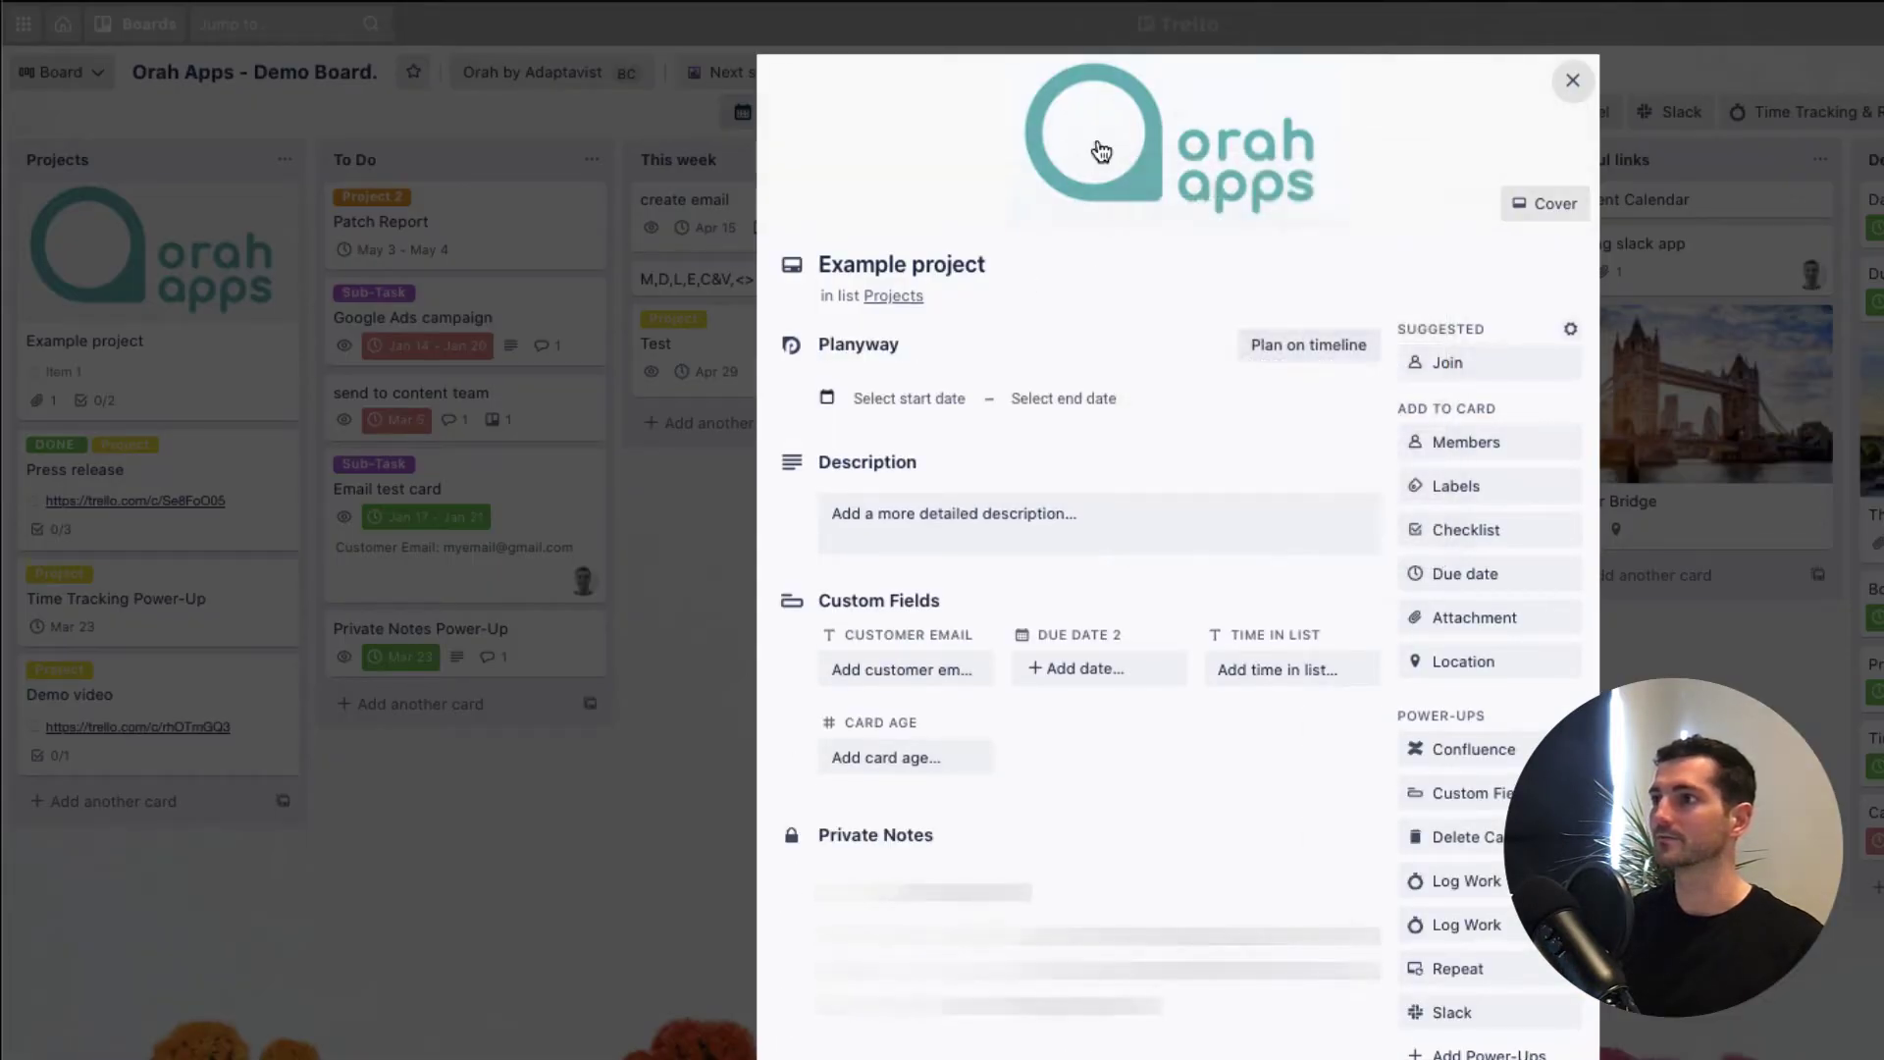
{"action": "left_click", "coordinate": [1093, 156]}
{"action": "right_click", "coordinate": [1129, 334]}
{"action": "left_click", "coordinate": [959, 475]}
{"action": "left_click", "coordinate": [686, 694]}
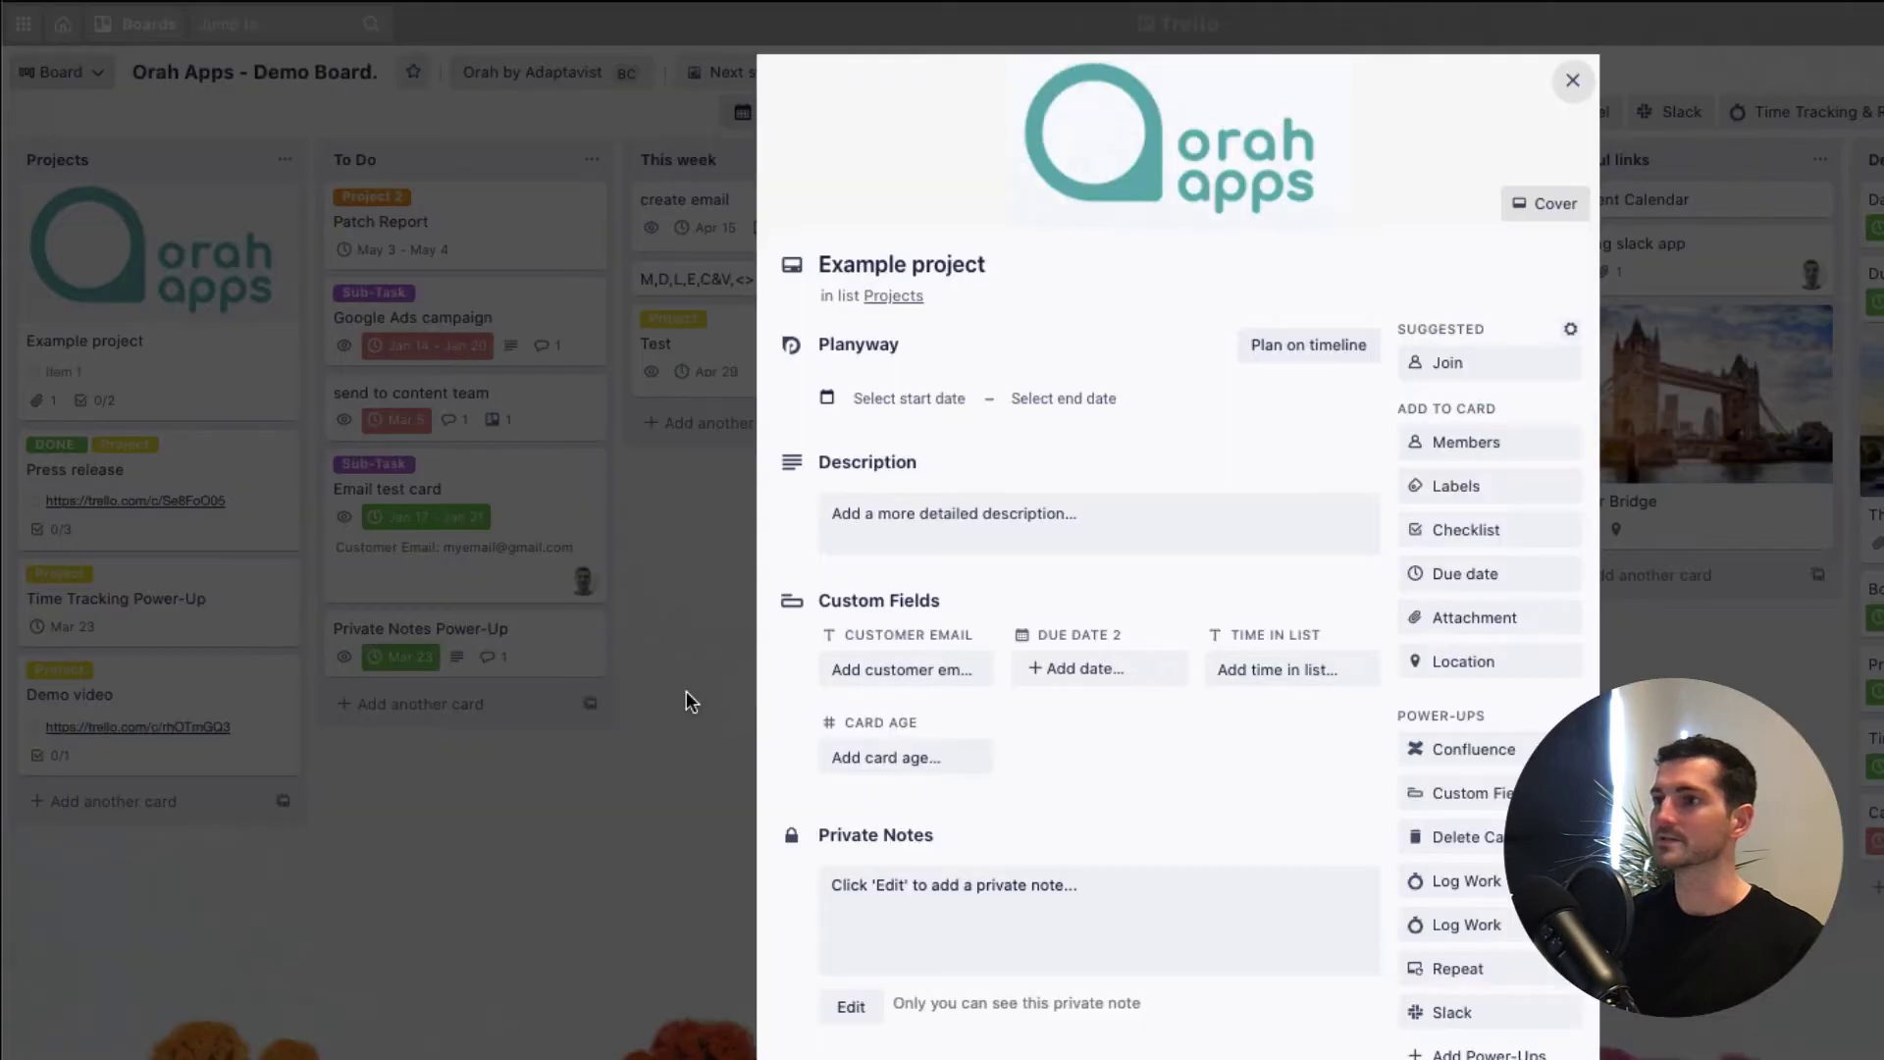
{"action": "left_click", "coordinate": [710, 538]}
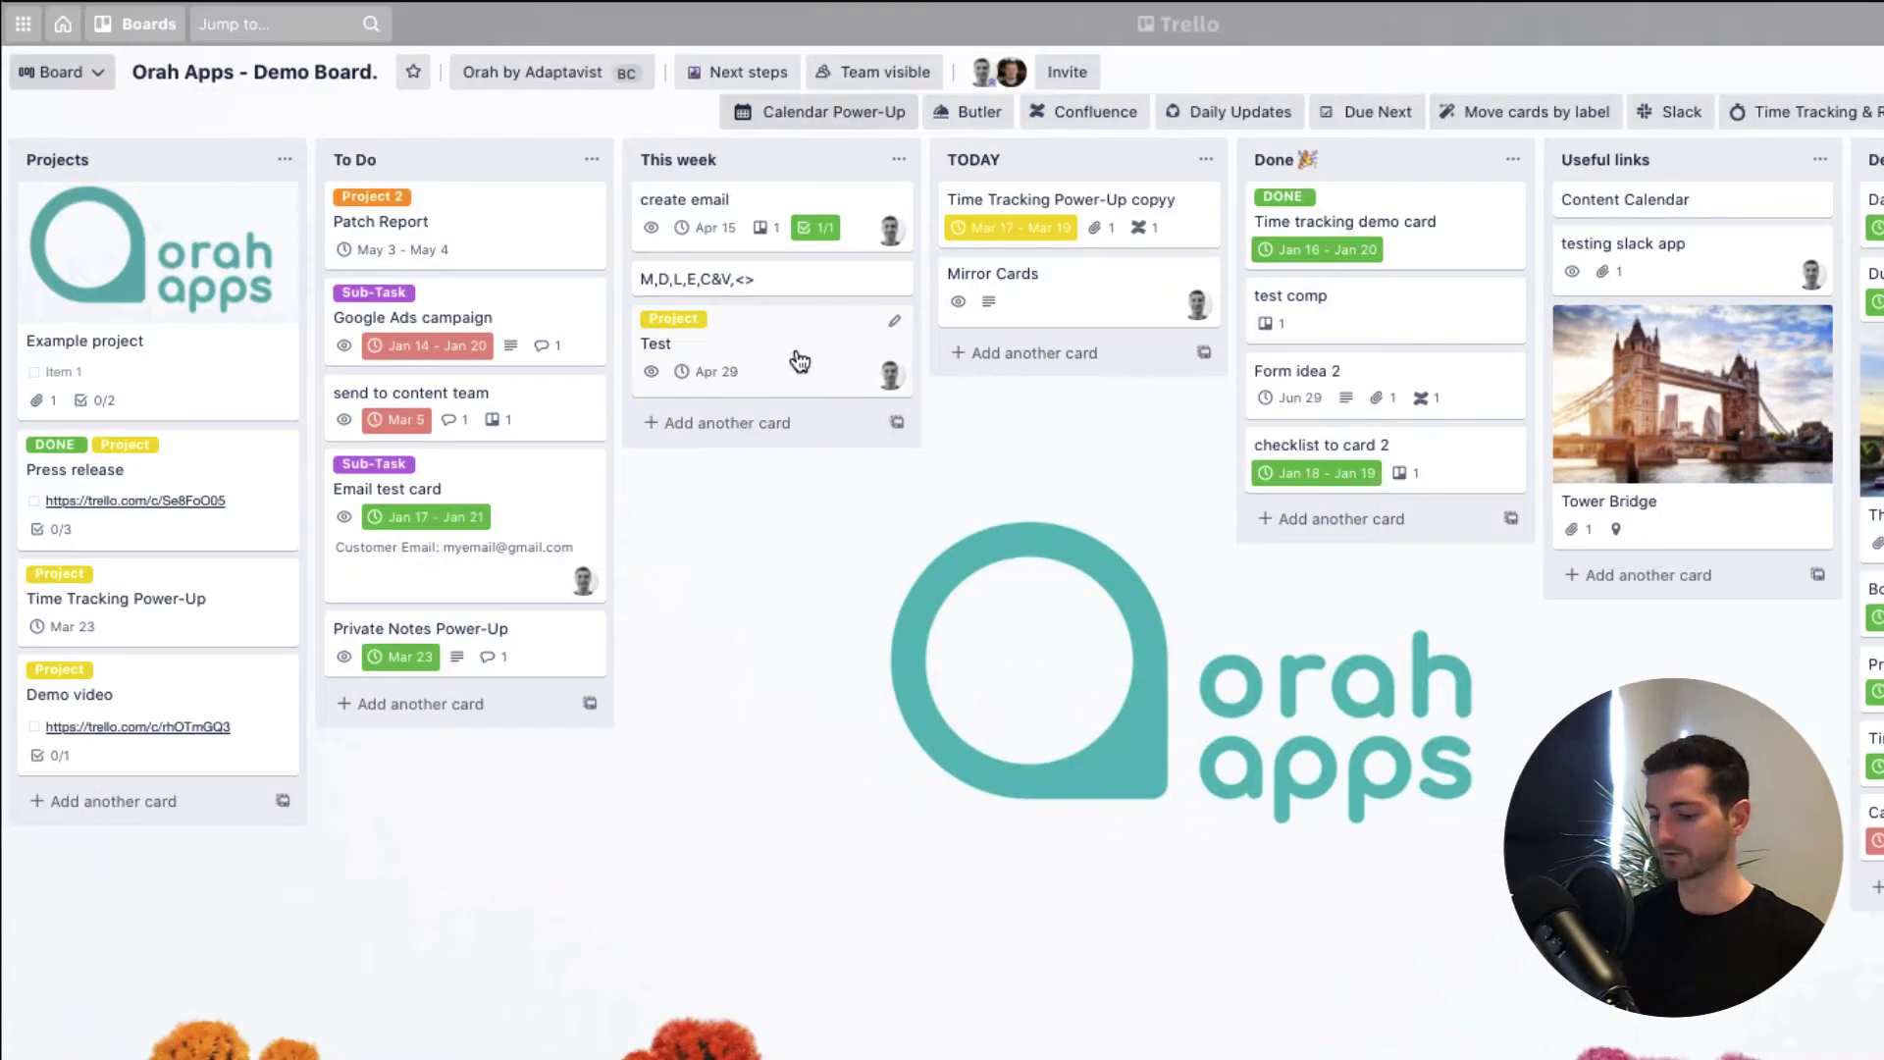
Step: Paste the copied Orah Apps image onto the Test card as its cover
{"action": "key", "text": "ctrl+v"}
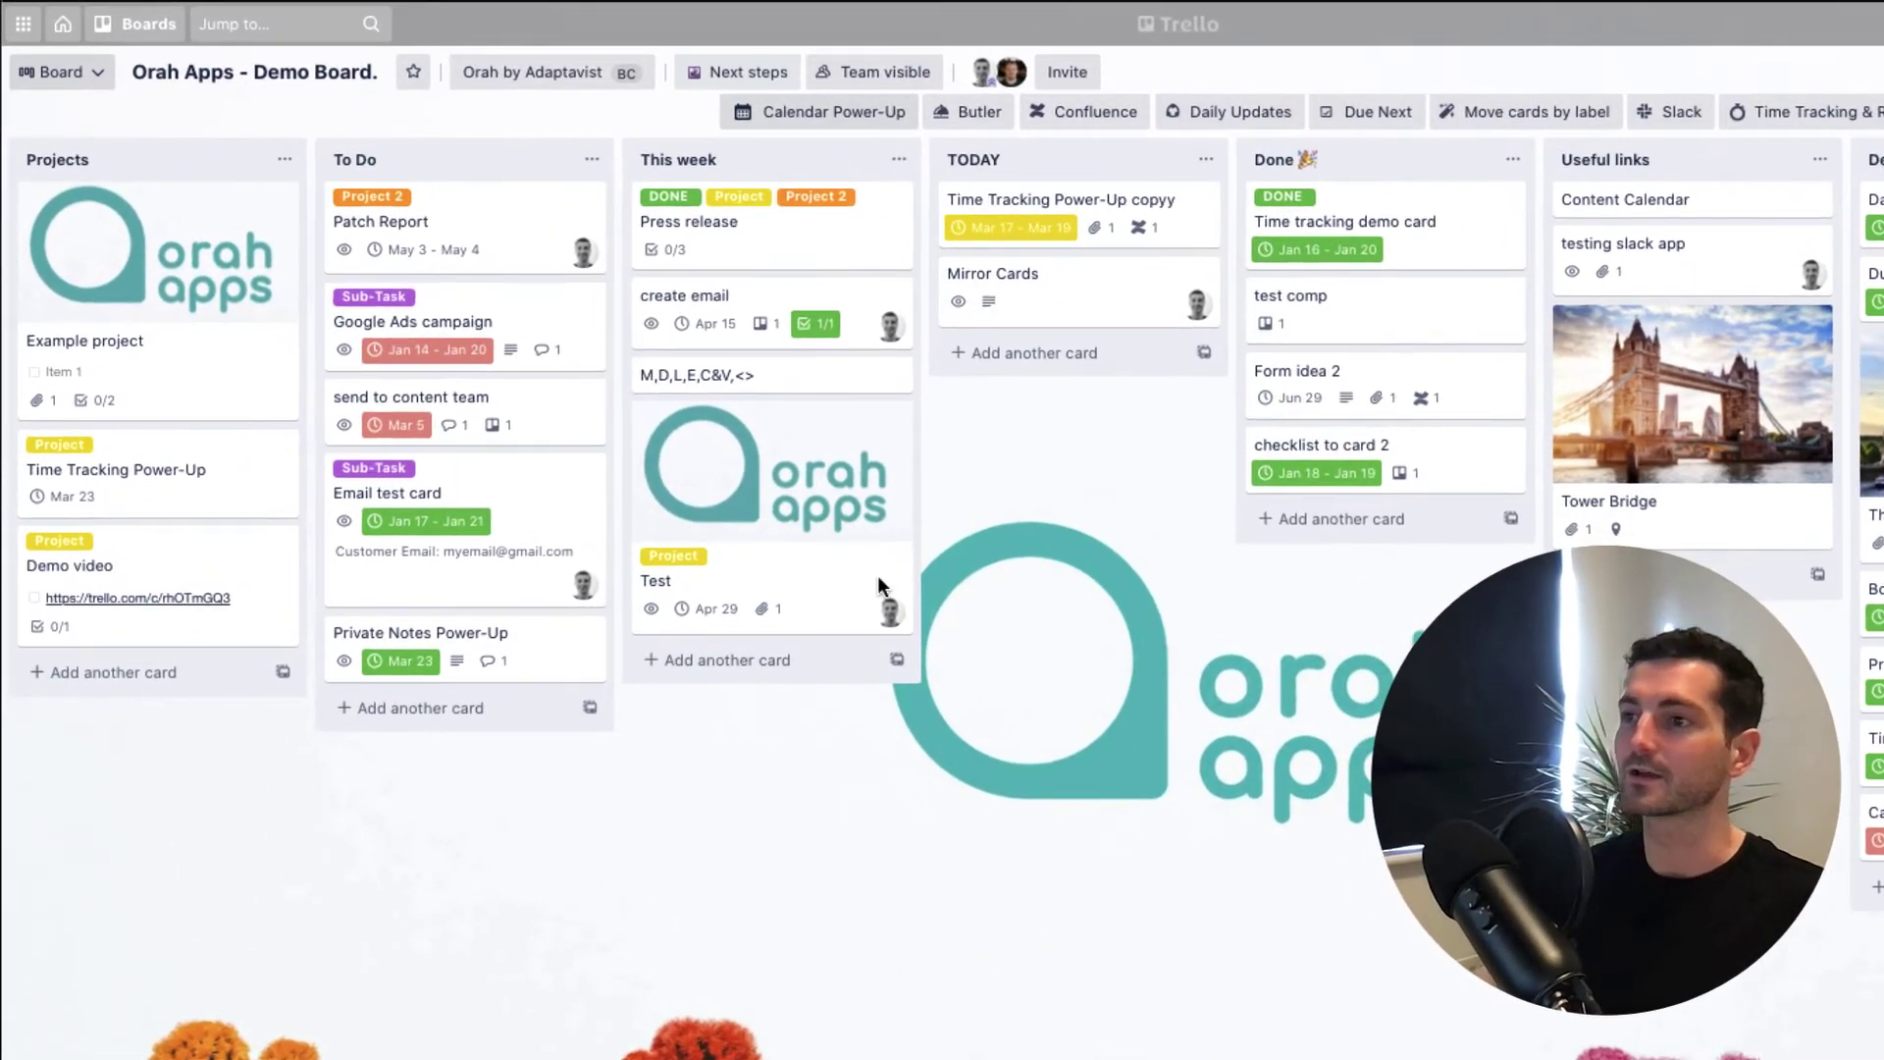
{"action": "left_click", "coordinate": [876, 597]}
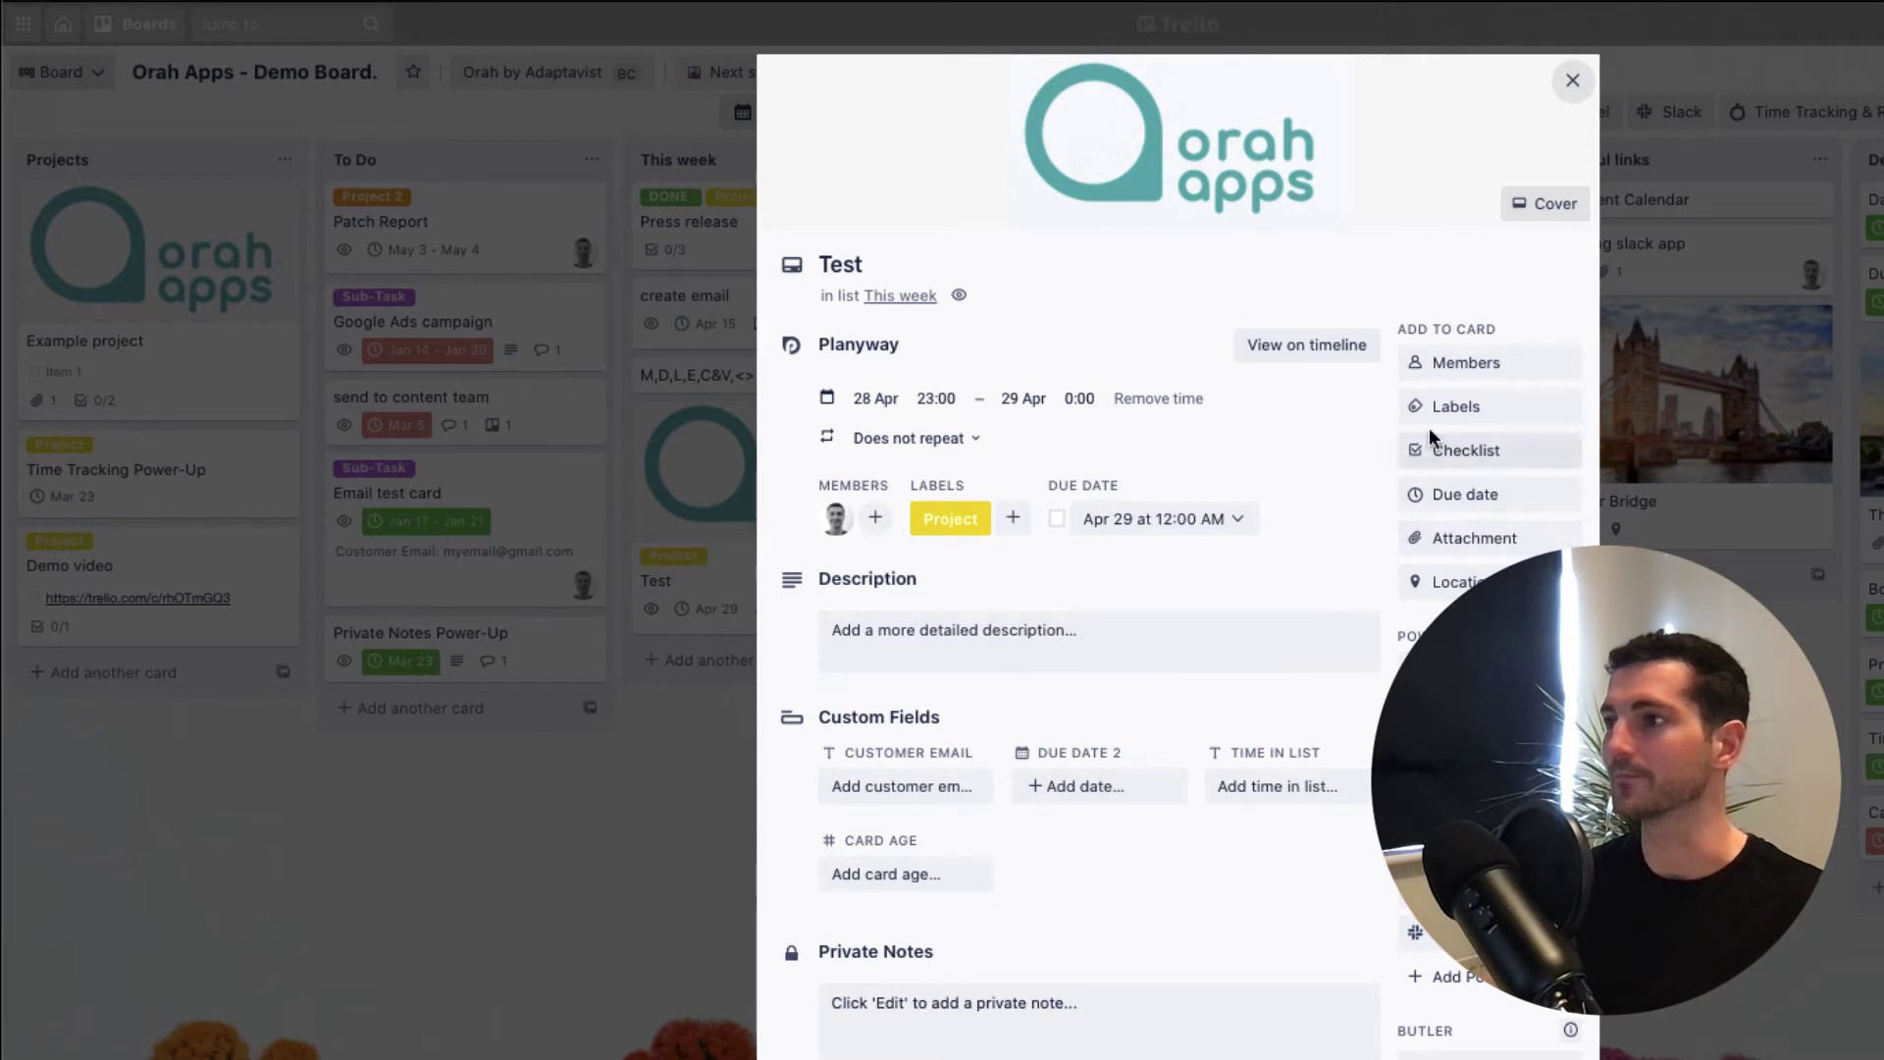
{"action": "left_click", "coordinate": [863, 261]}
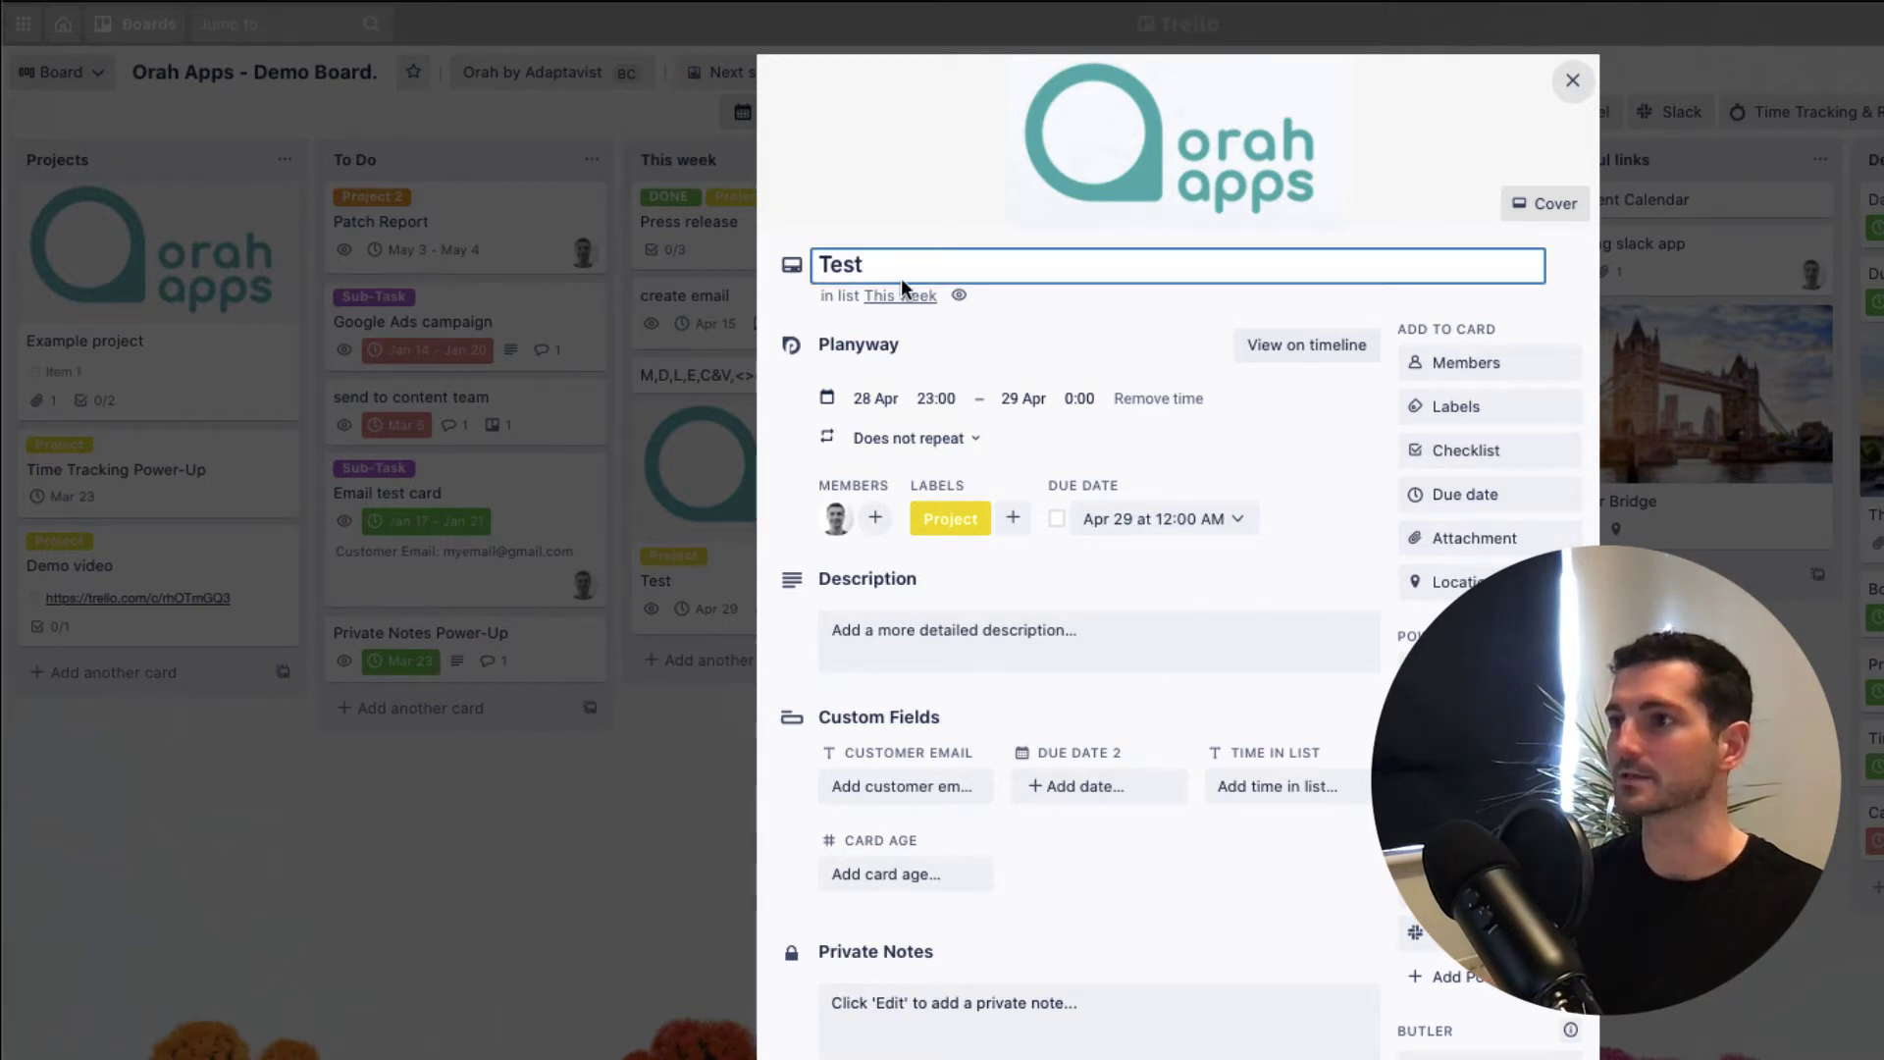
{"action": "left_click", "coordinate": [1293, 454]}
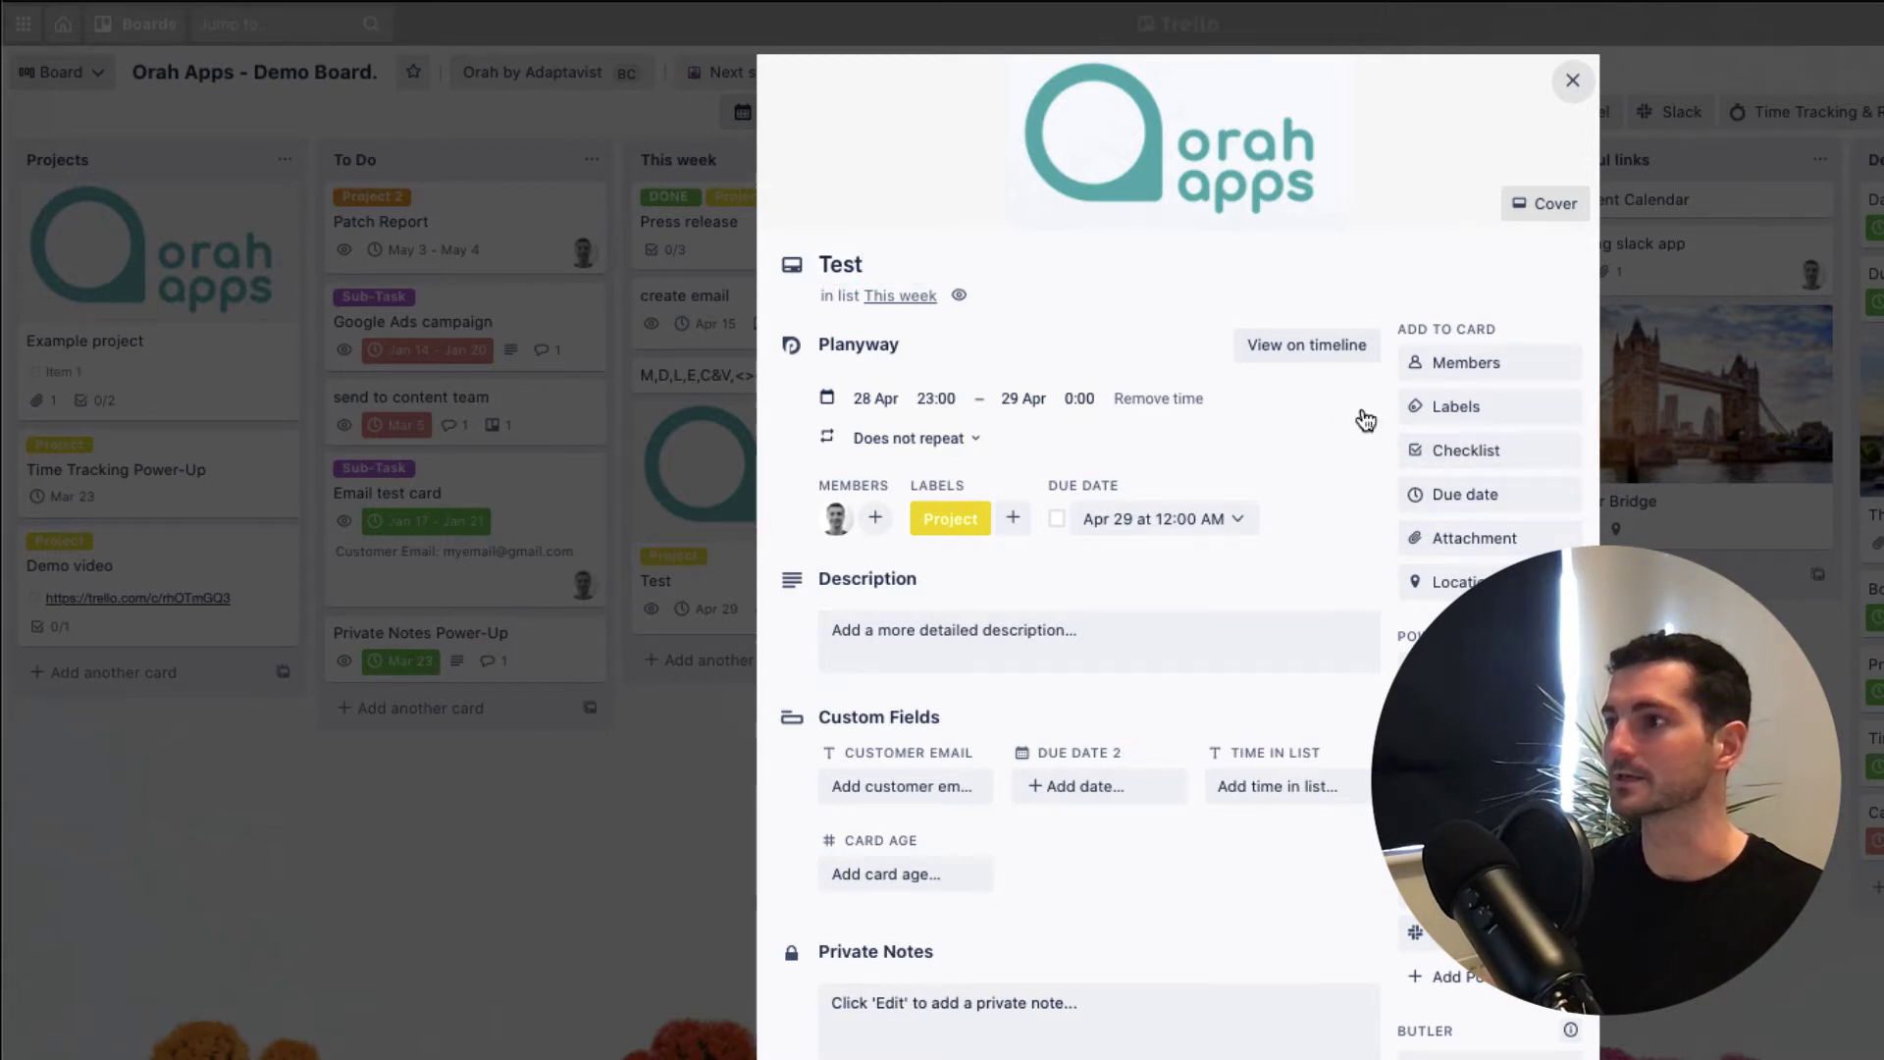
{"action": "left_click", "coordinate": [1476, 371]}
{"action": "left_click", "coordinate": [1345, 408]}
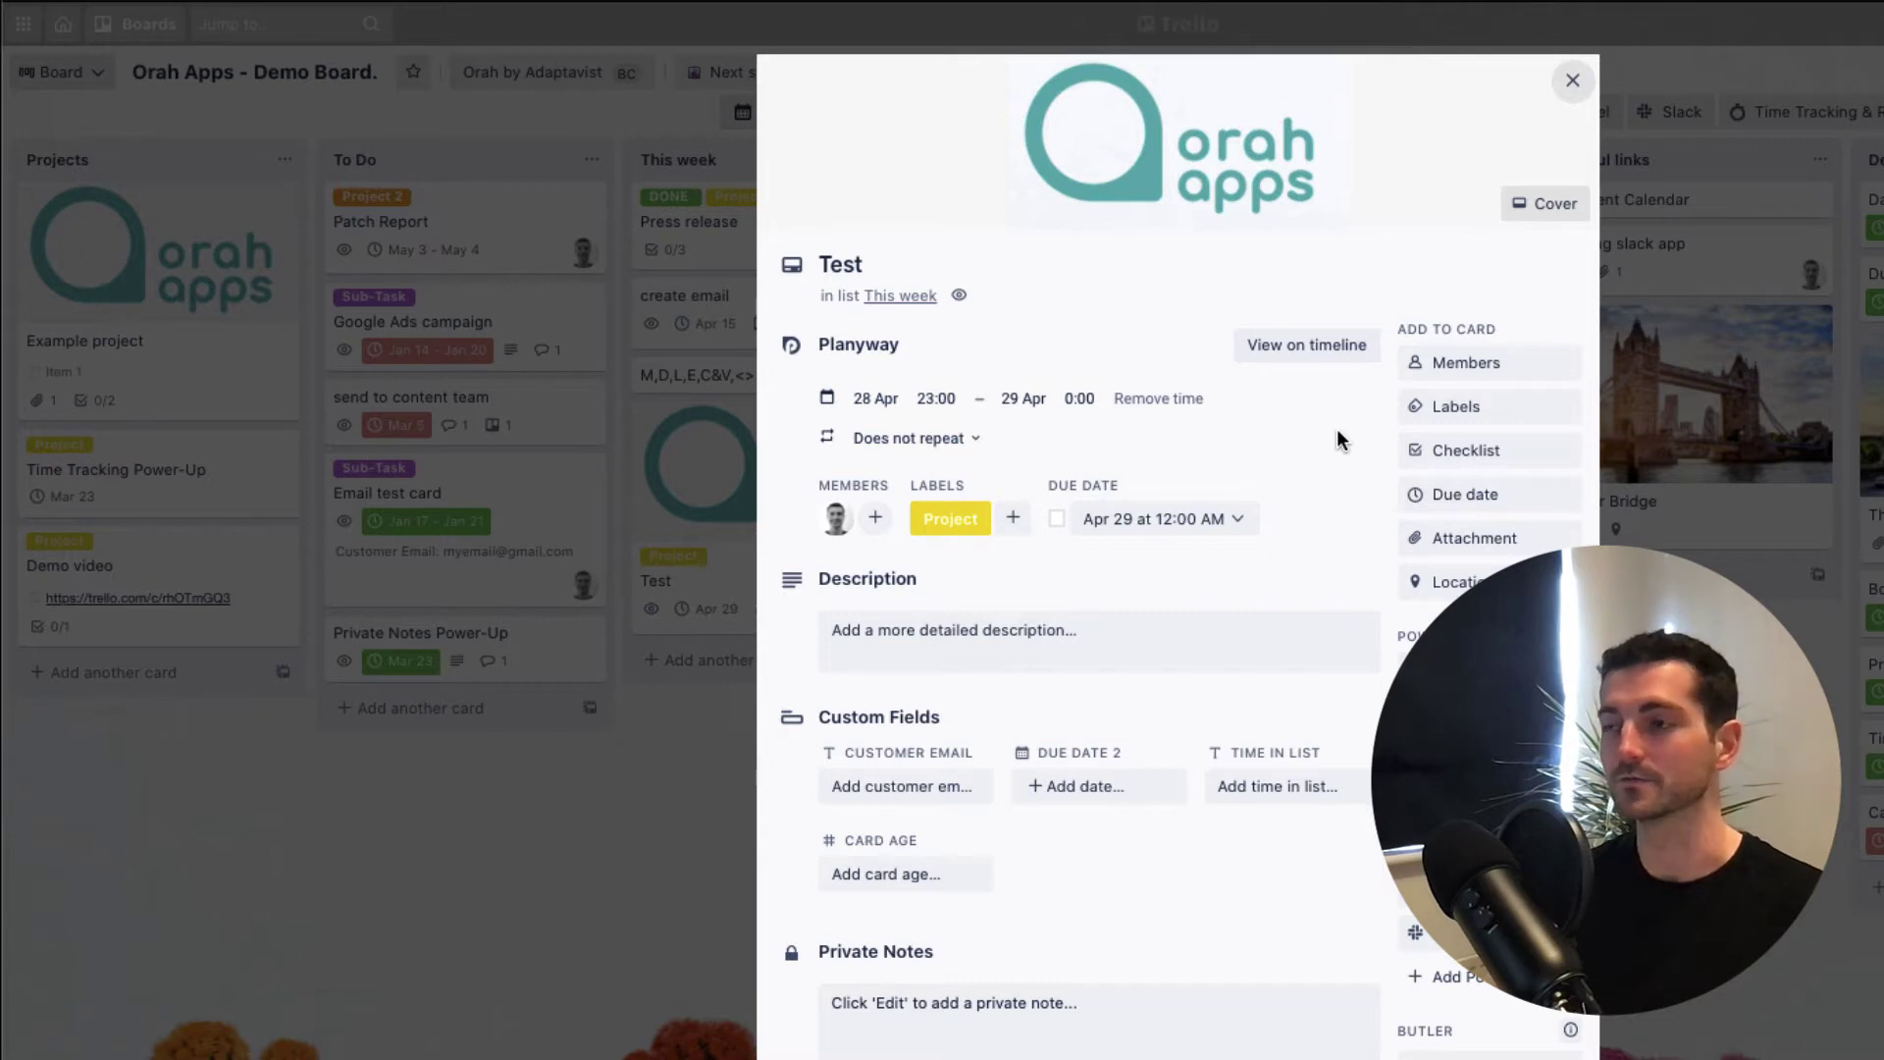
{"action": "left_click", "coordinate": [738, 777]}
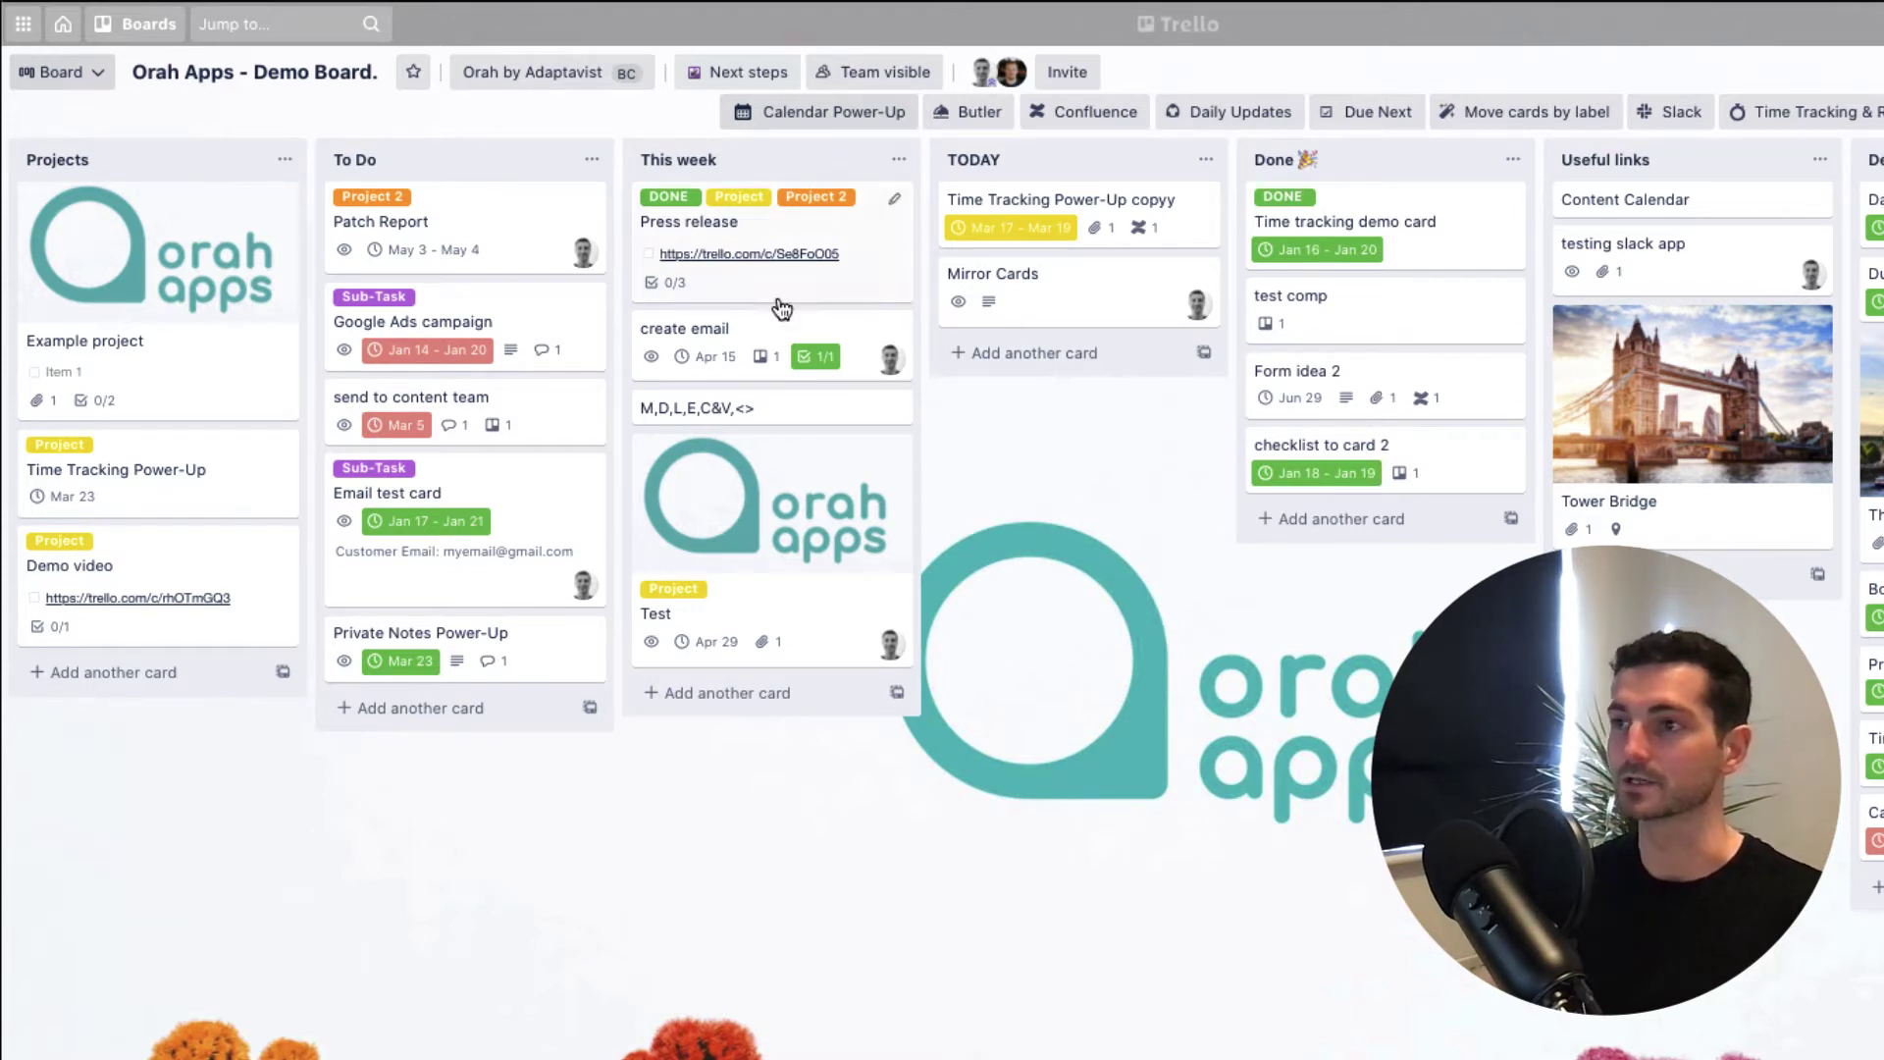
Step: Join the Example project and Time Tracking Power-Up cards, and label Email test card Project 2
{"action": "key", "text": "space"}
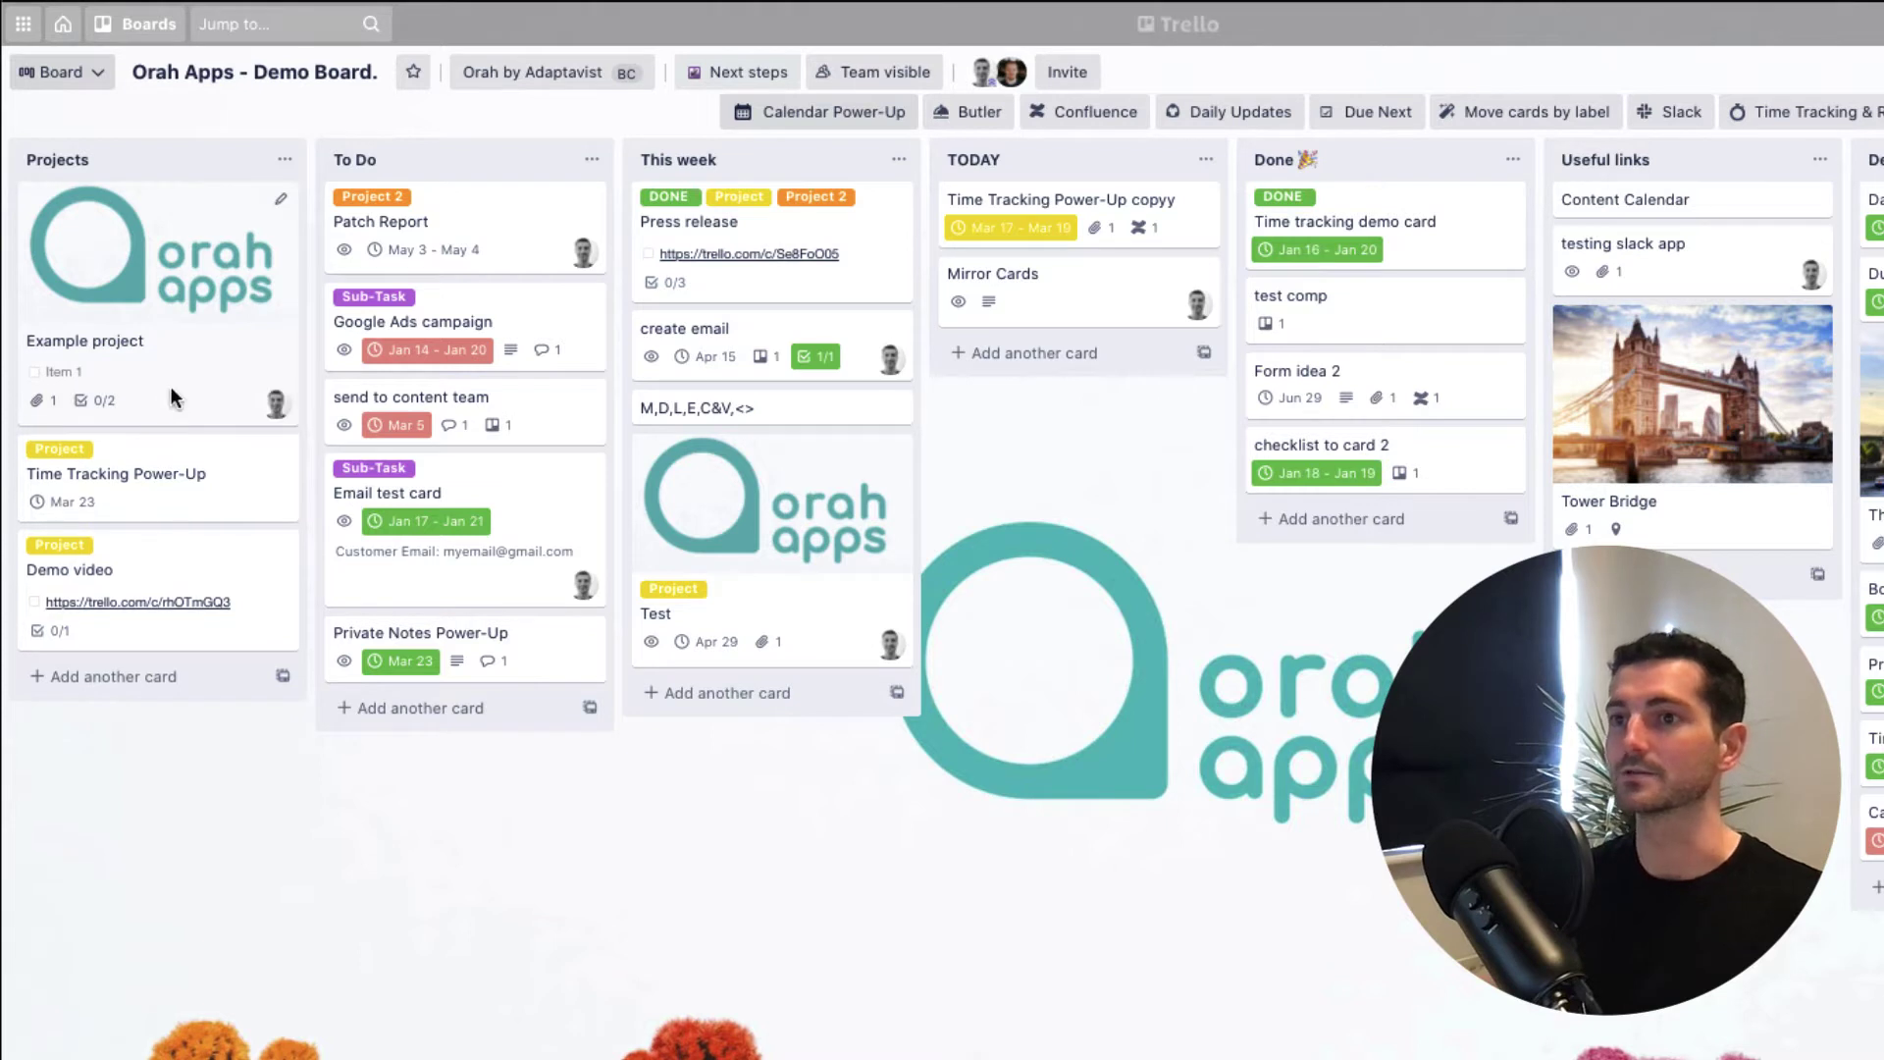
{"action": "key", "text": "space"}
{"action": "key", "text": "l"}
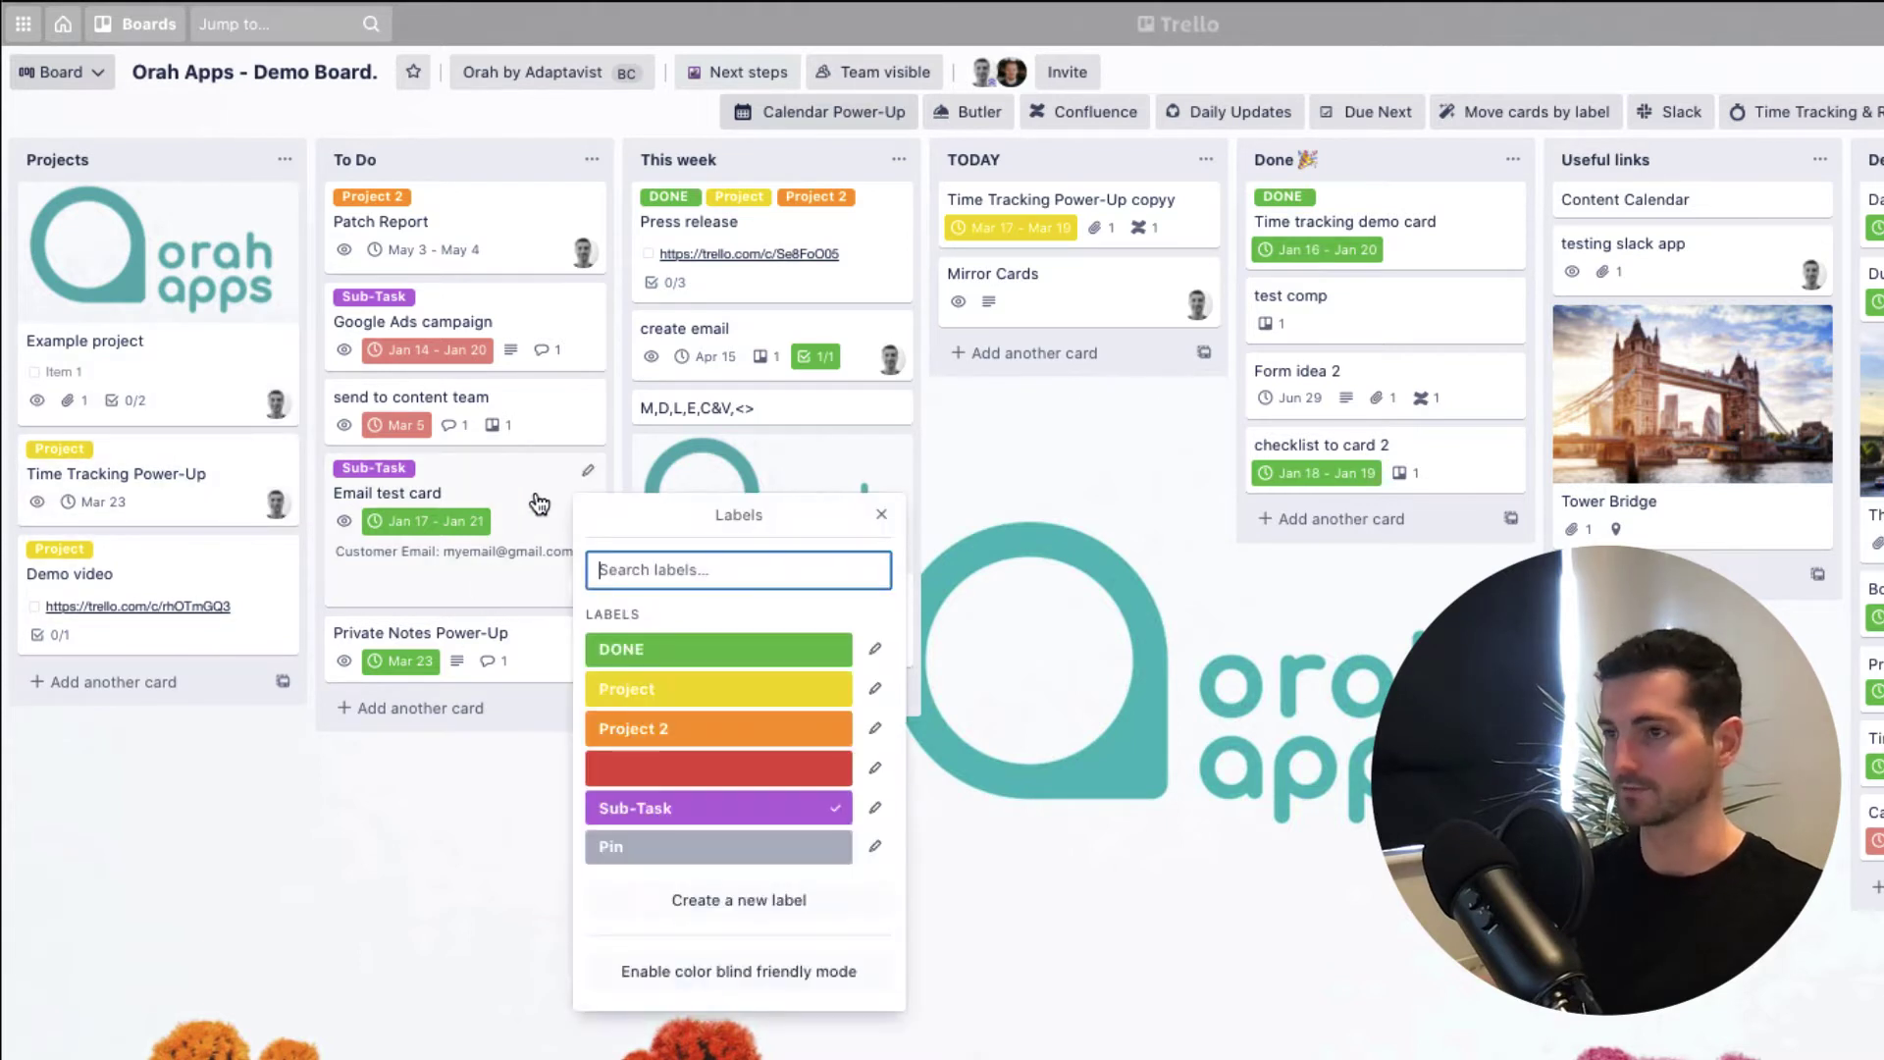
{"action": "left_click", "coordinate": [666, 731]}
{"action": "left_click", "coordinate": [409, 820]}
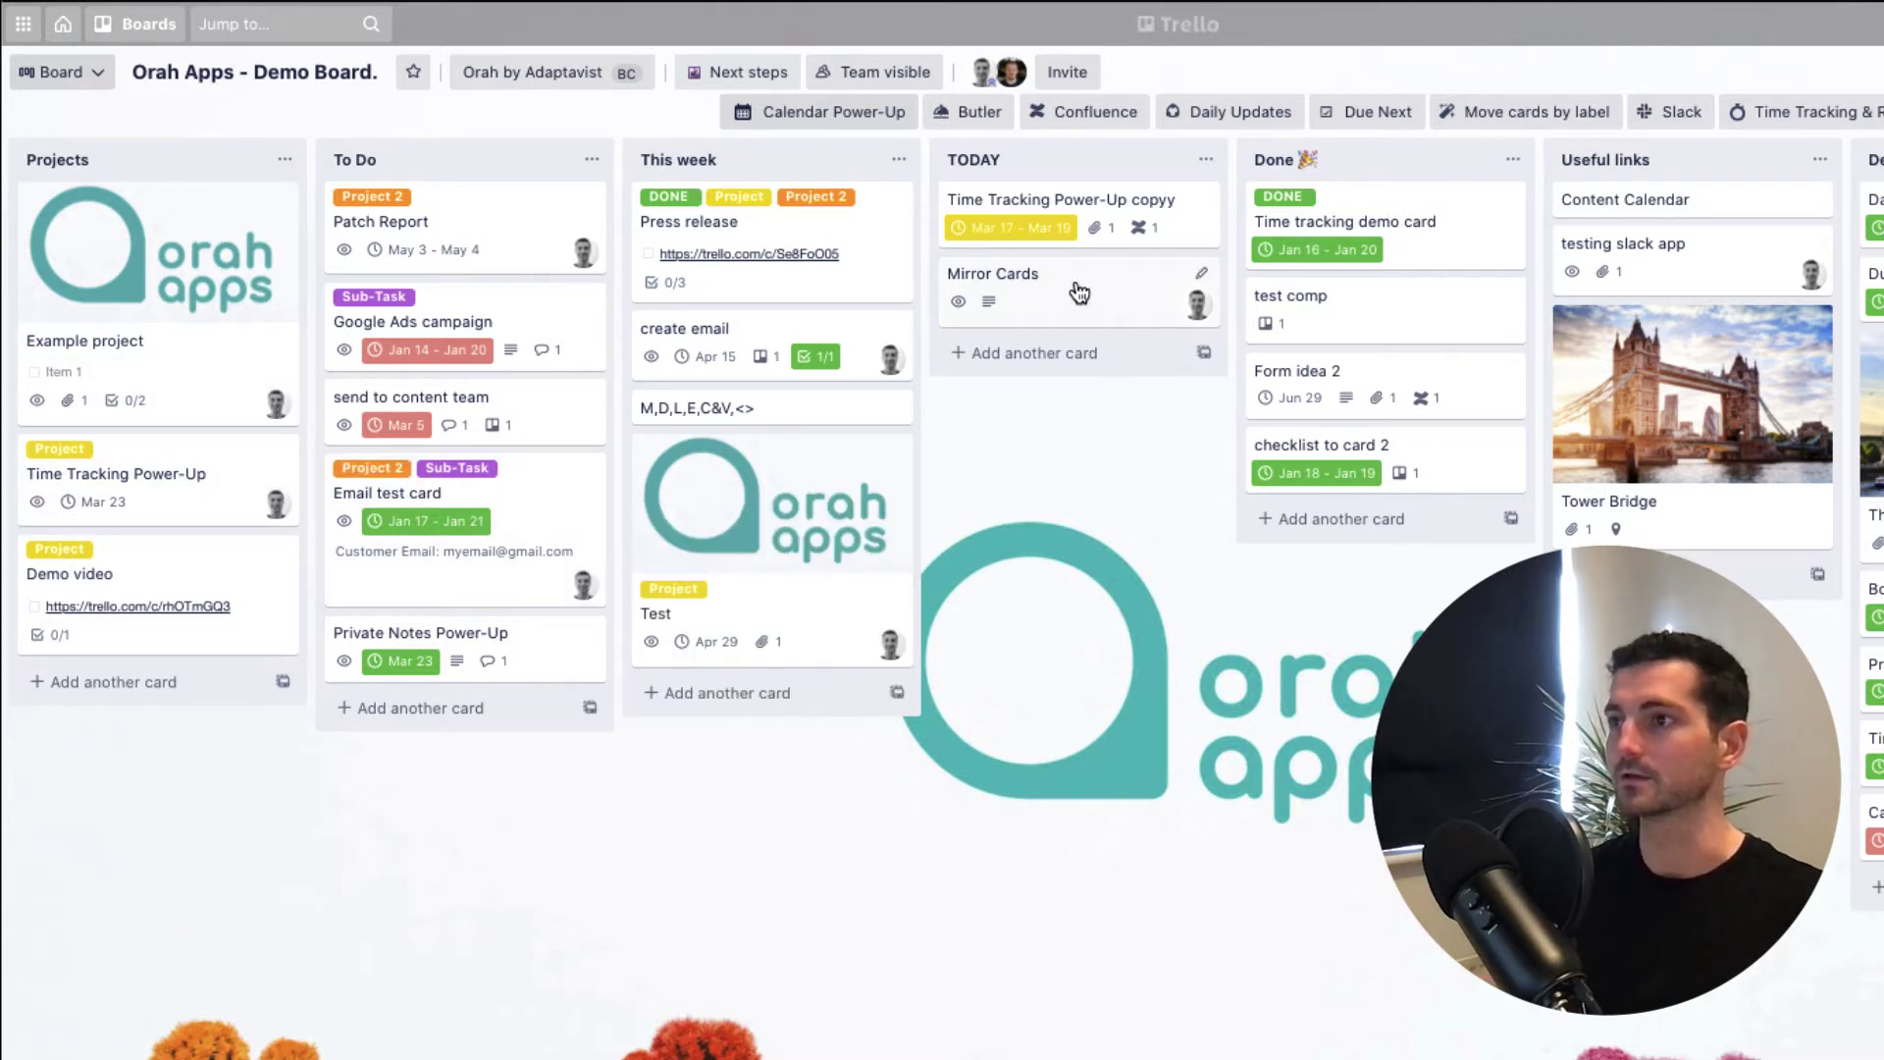
Step: Set the Mirror Cards due date to April 21
{"action": "key", "text": "d"}
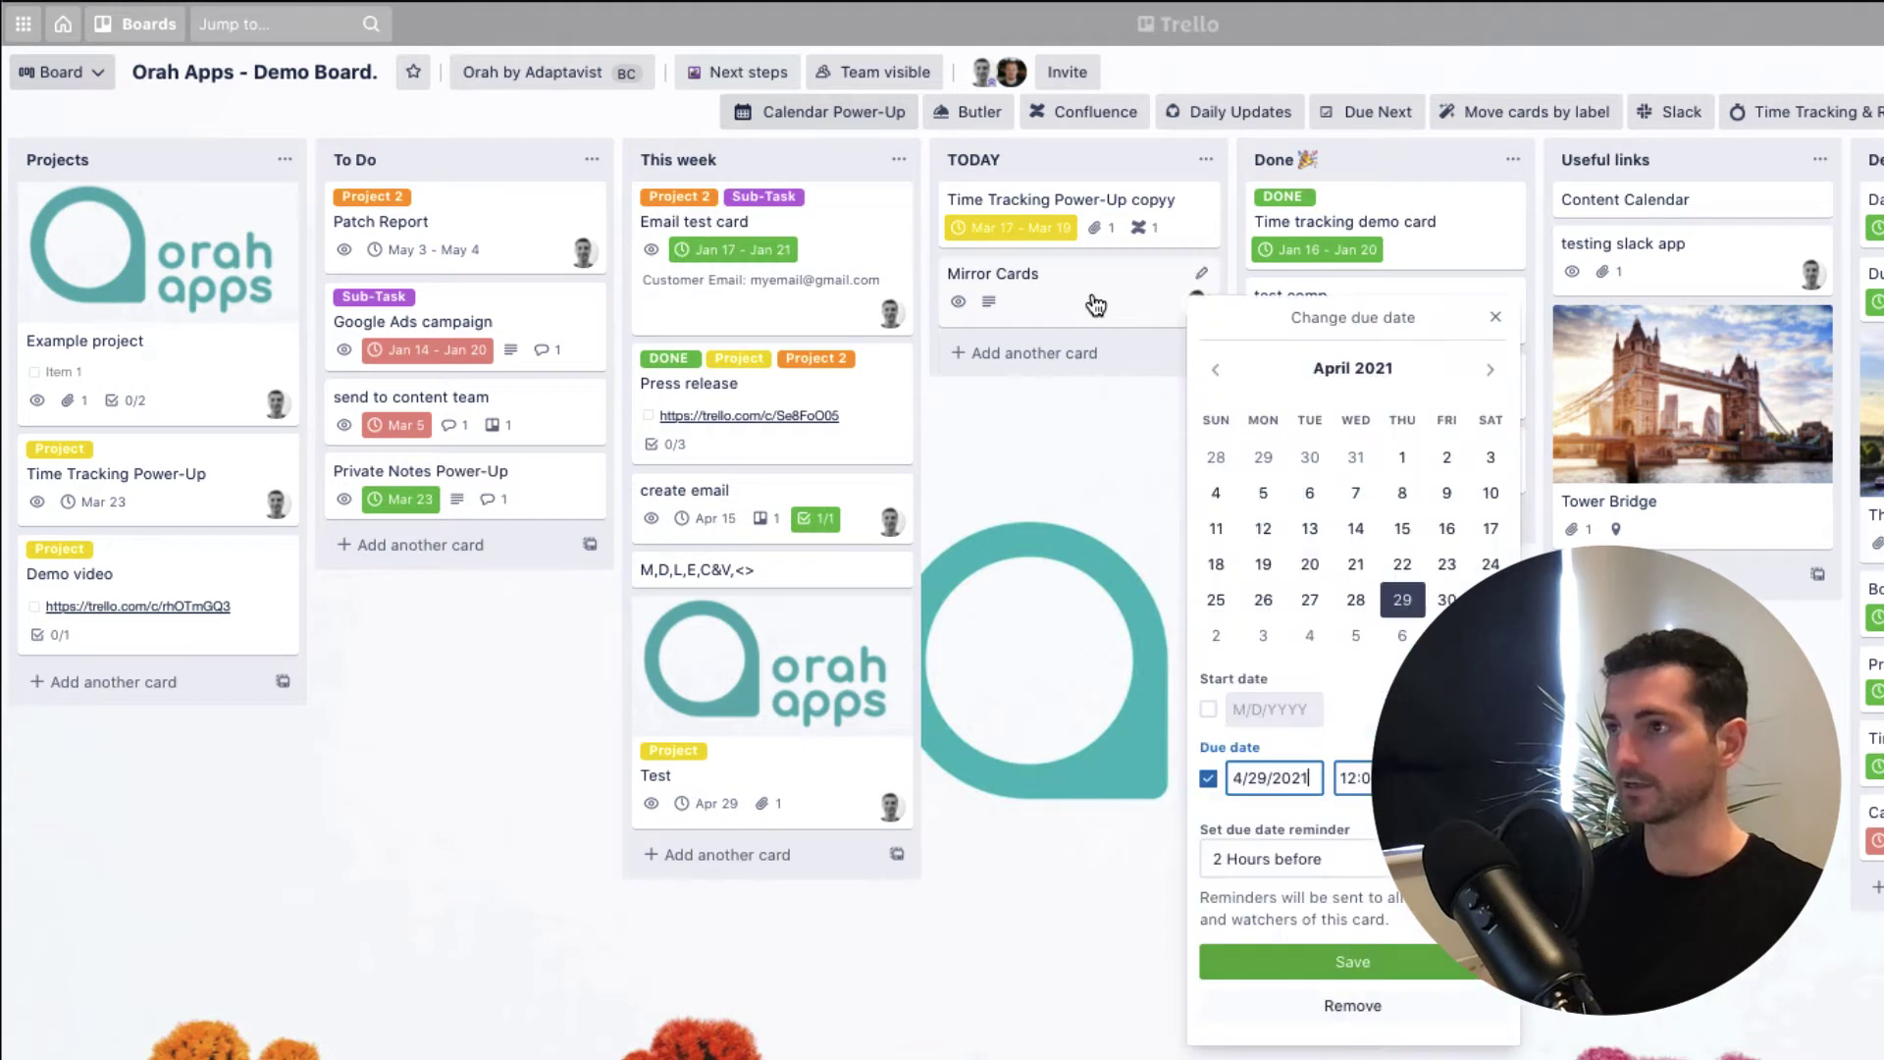
{"action": "left_click", "coordinate": [1355, 563]}
{"action": "left_click", "coordinate": [1233, 956]}
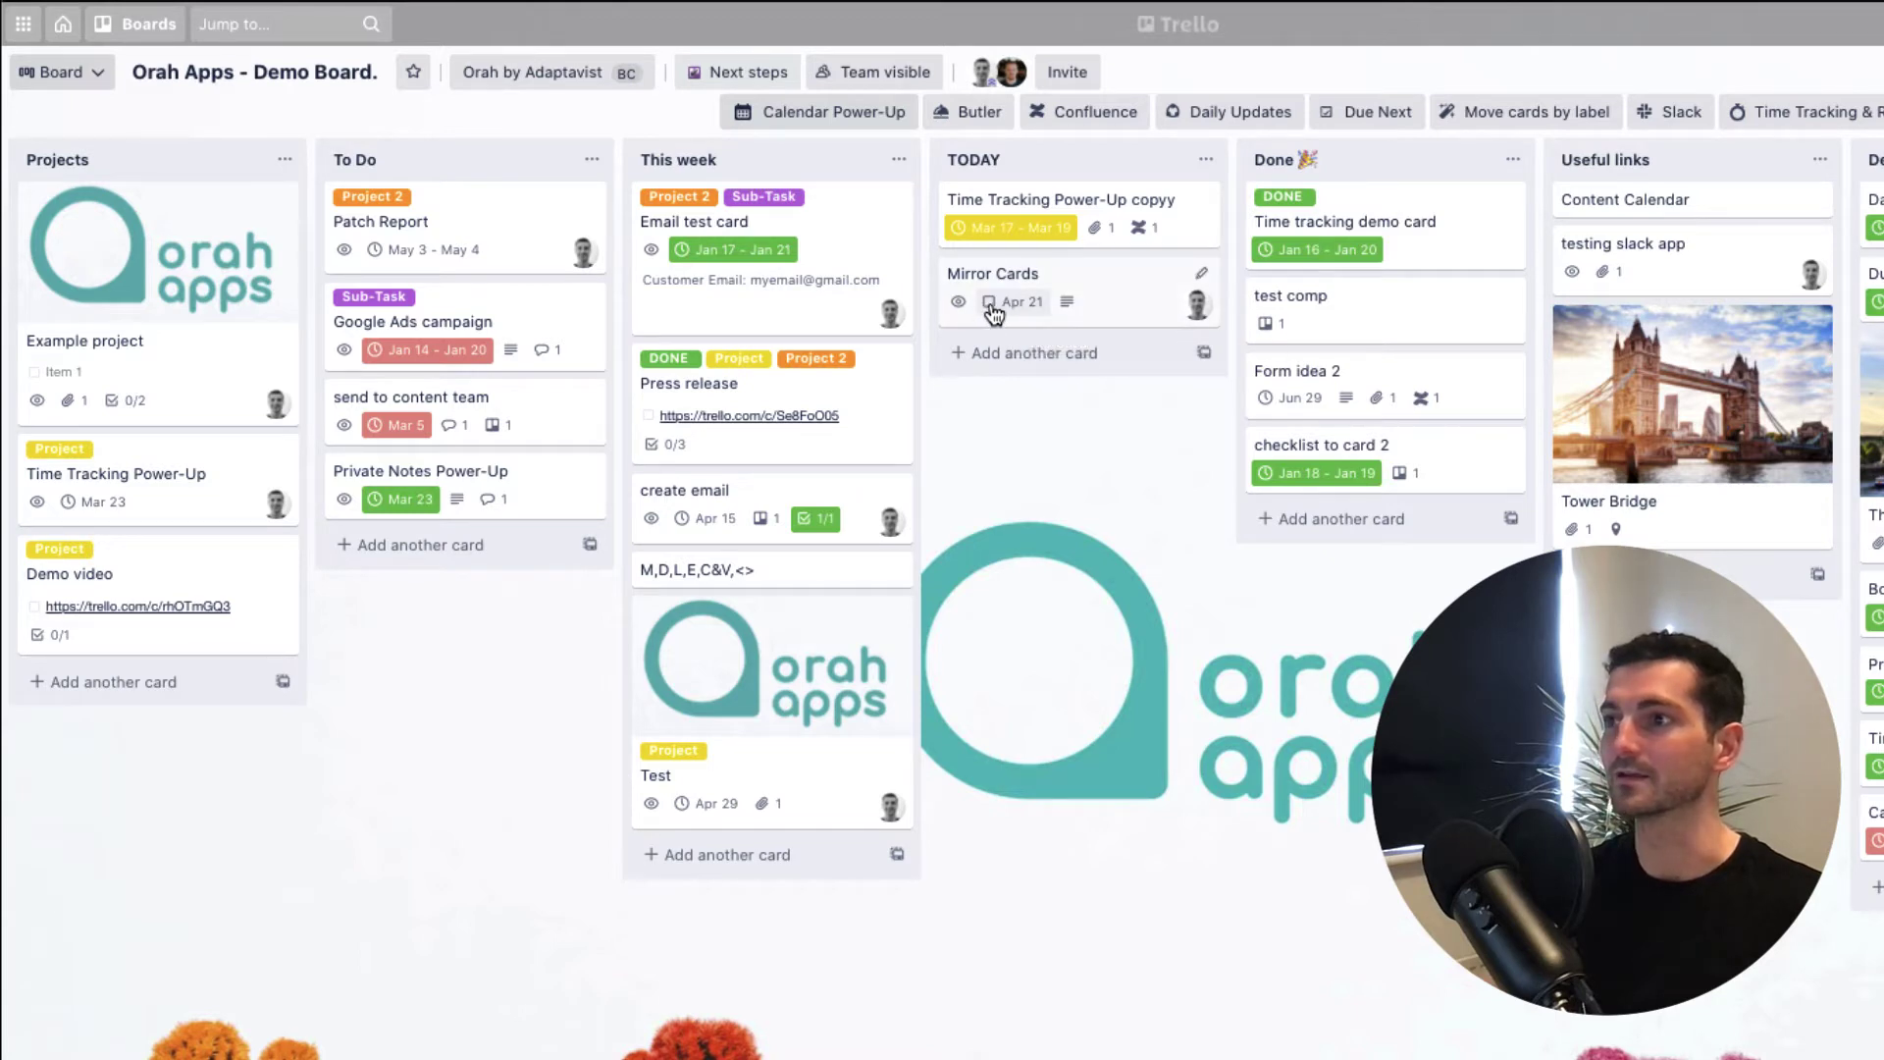
Step: Mark the Mirror Cards due date and the Time Tracking Power-Up copyy card complete
{"action": "left_click", "coordinate": [1134, 298]}
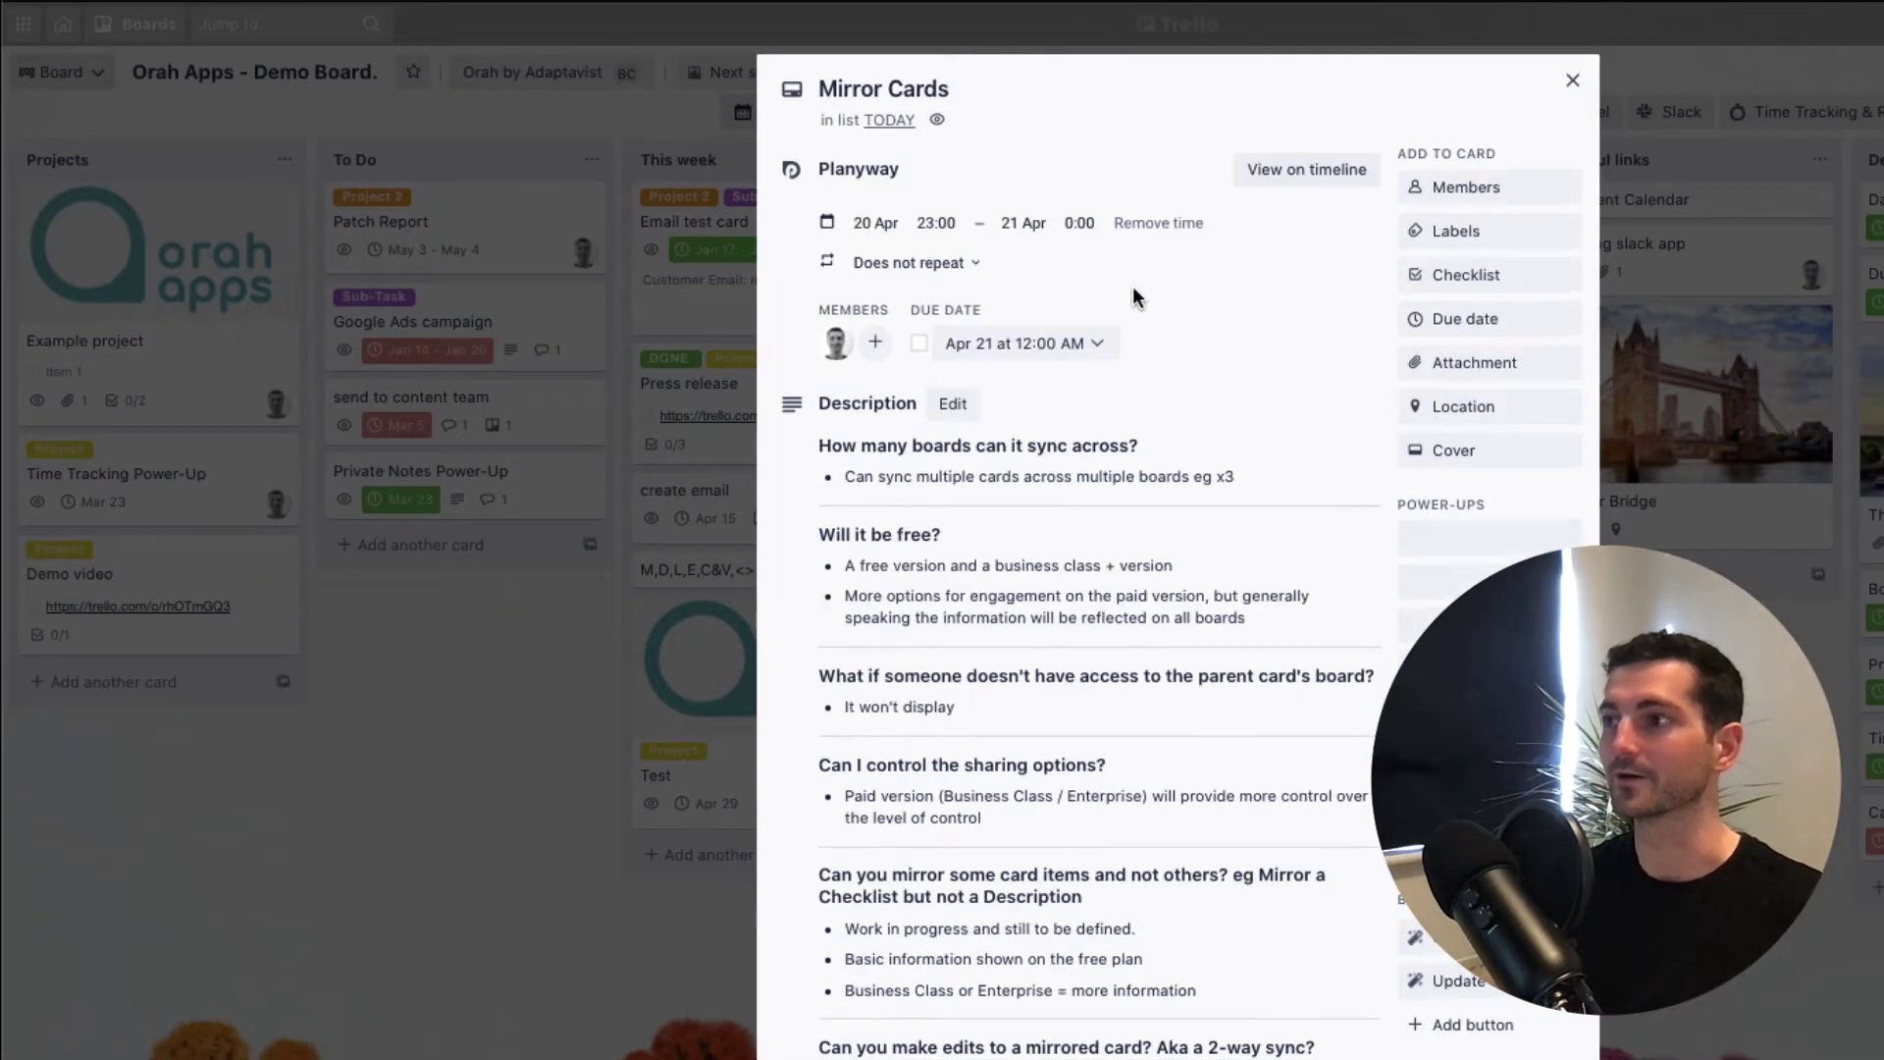
{"action": "left_click", "coordinate": [1469, 320]}
{"action": "left_click", "coordinate": [1301, 352]}
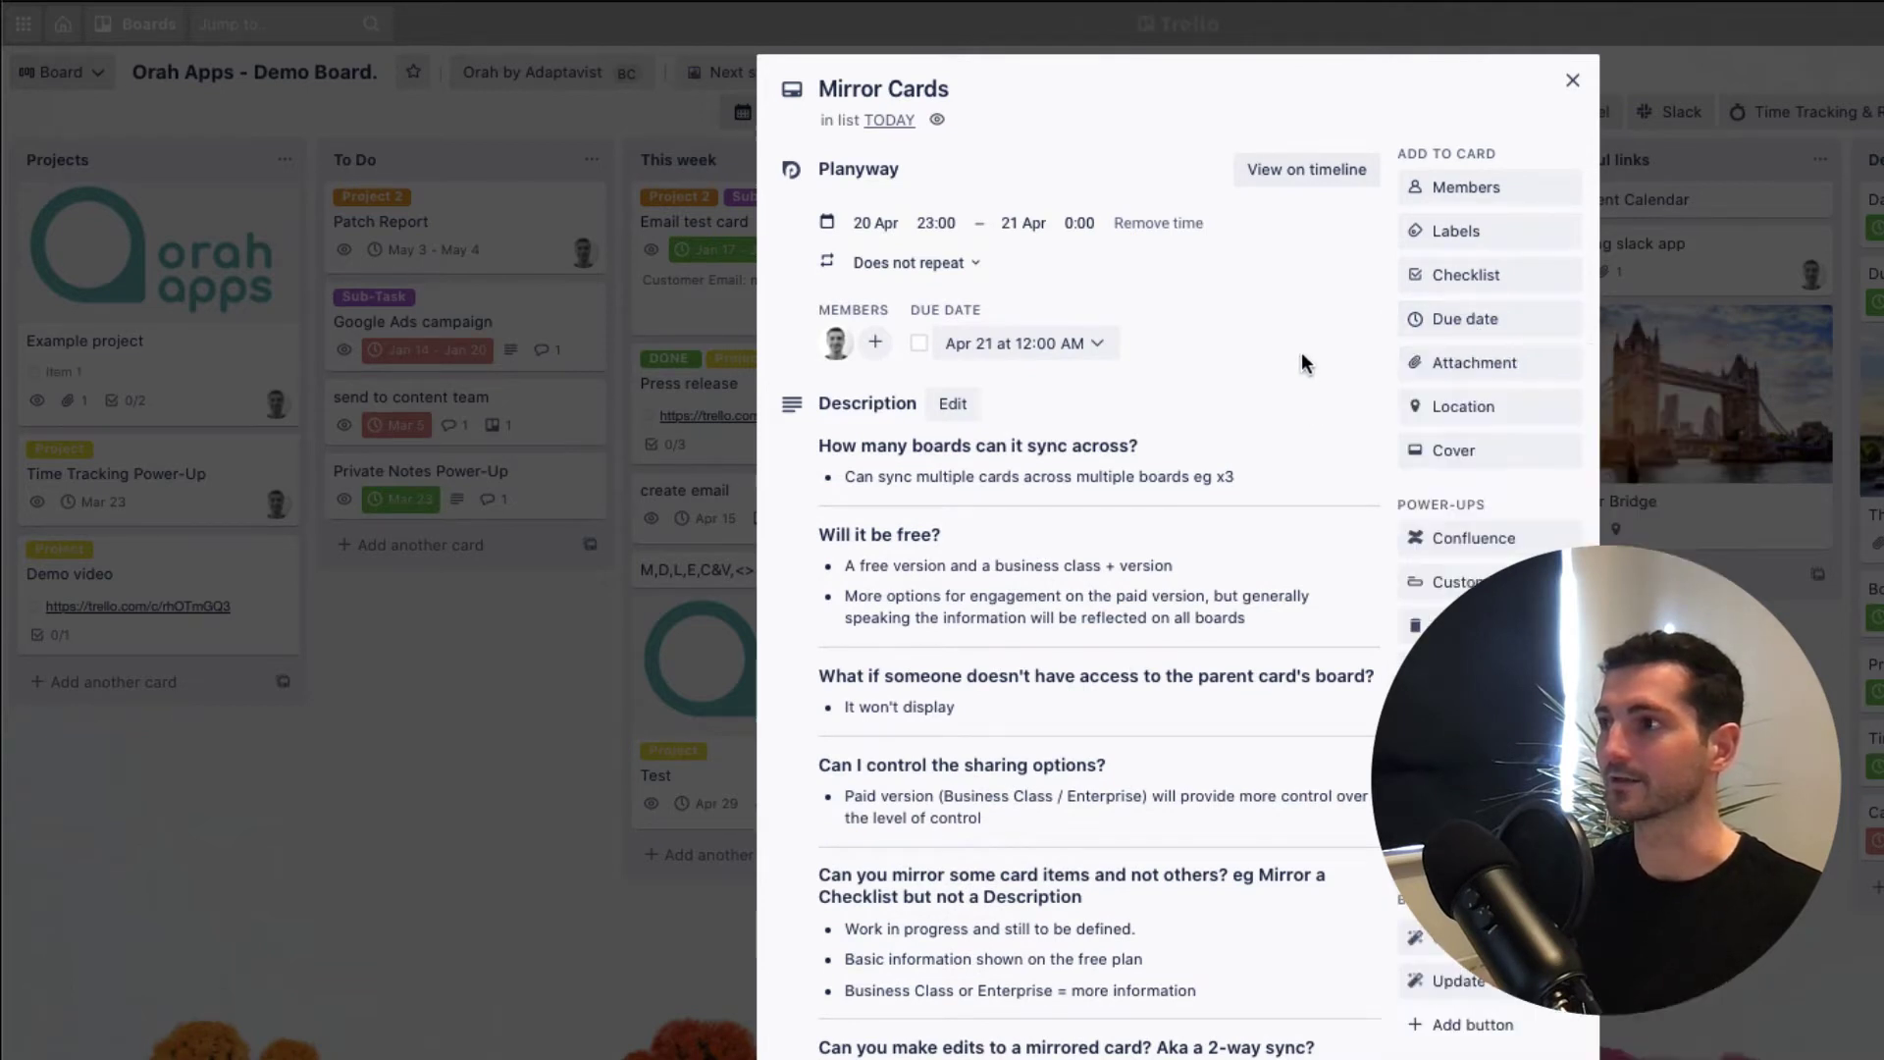
{"action": "left_click", "coordinate": [920, 348]}
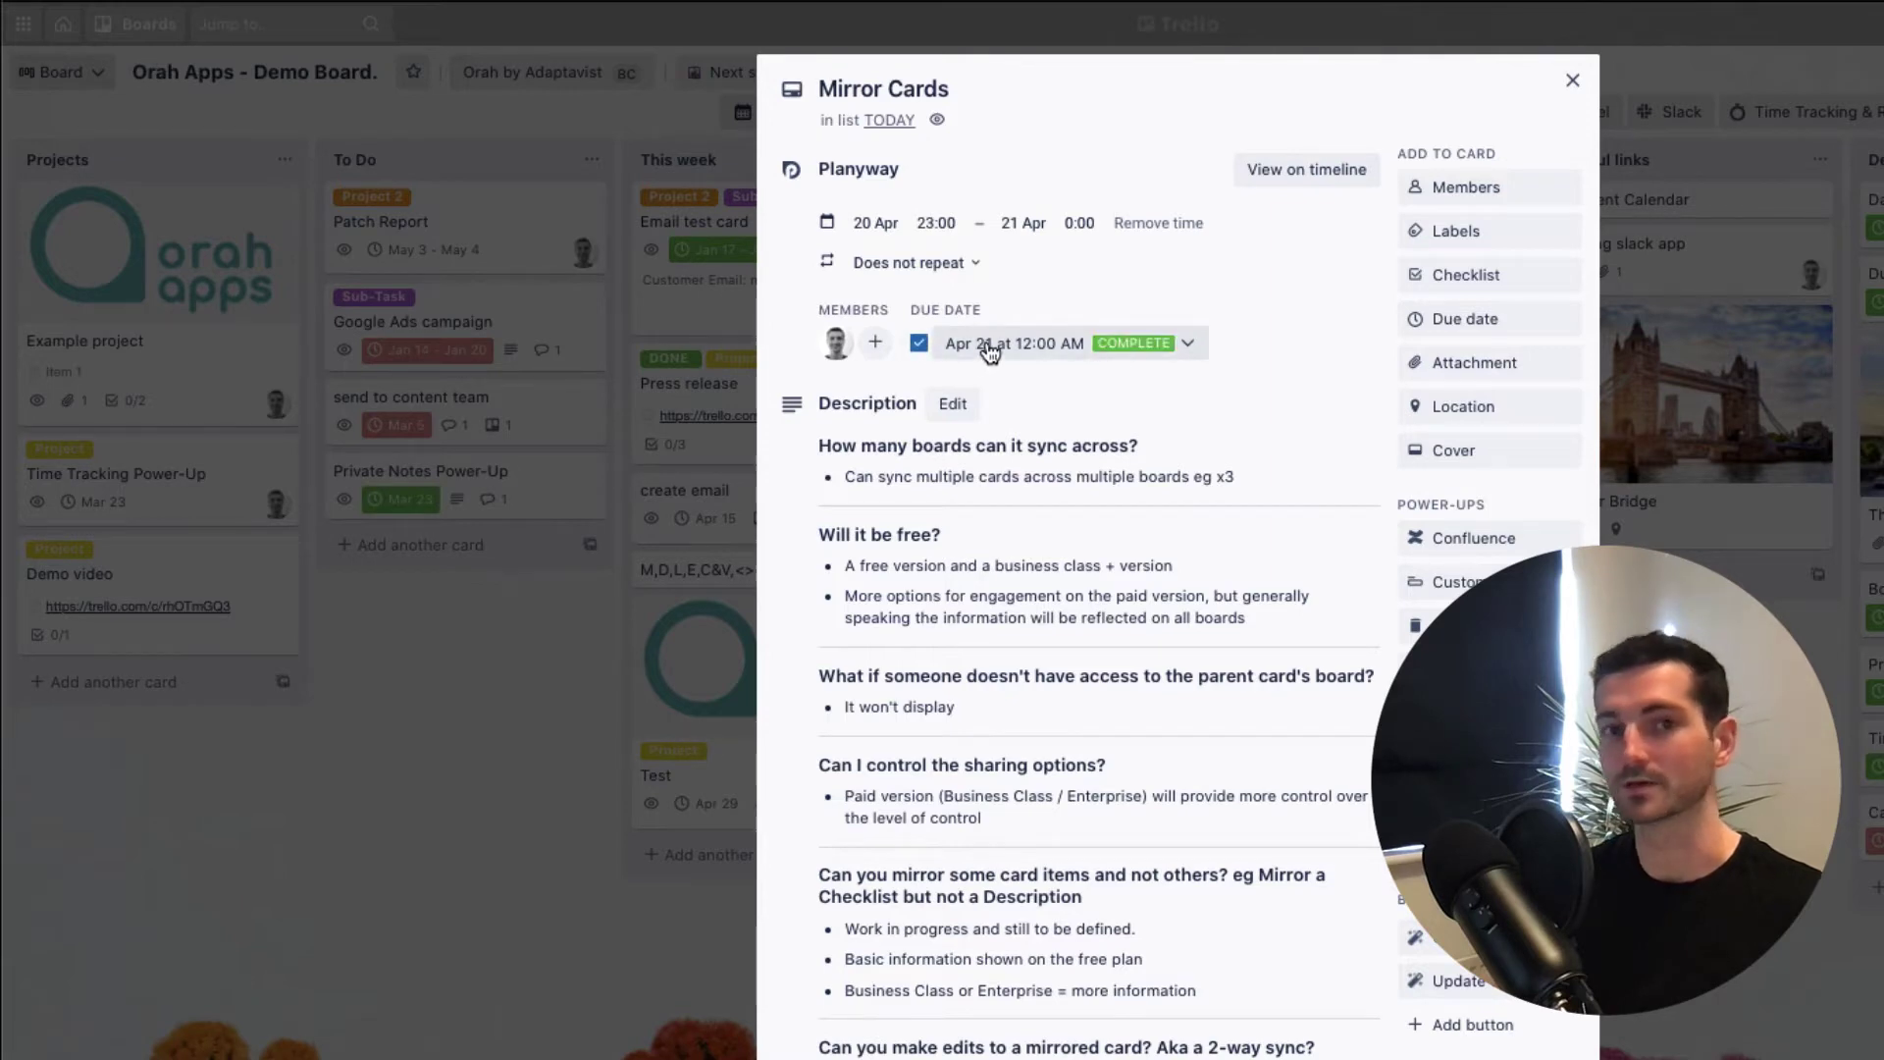
{"action": "left_click", "coordinate": [434, 744]}
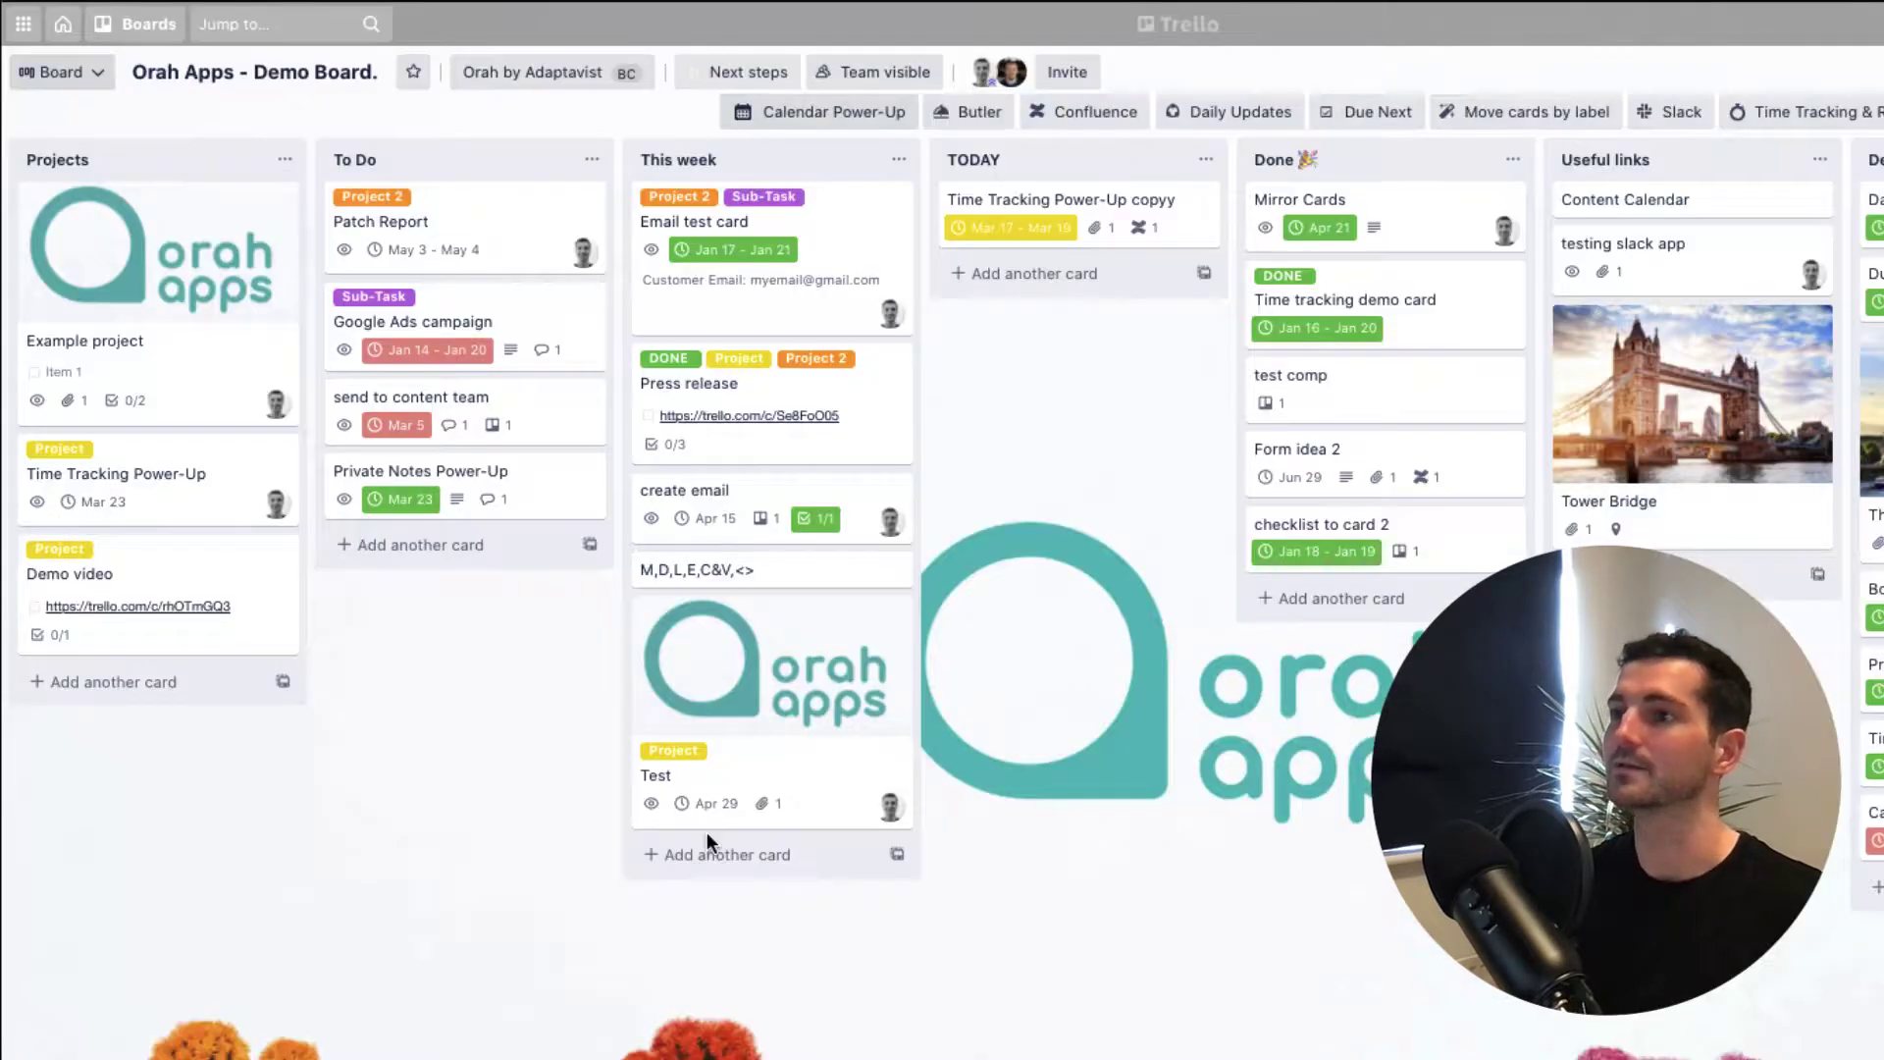
{"action": "left_click", "coordinate": [959, 230]}
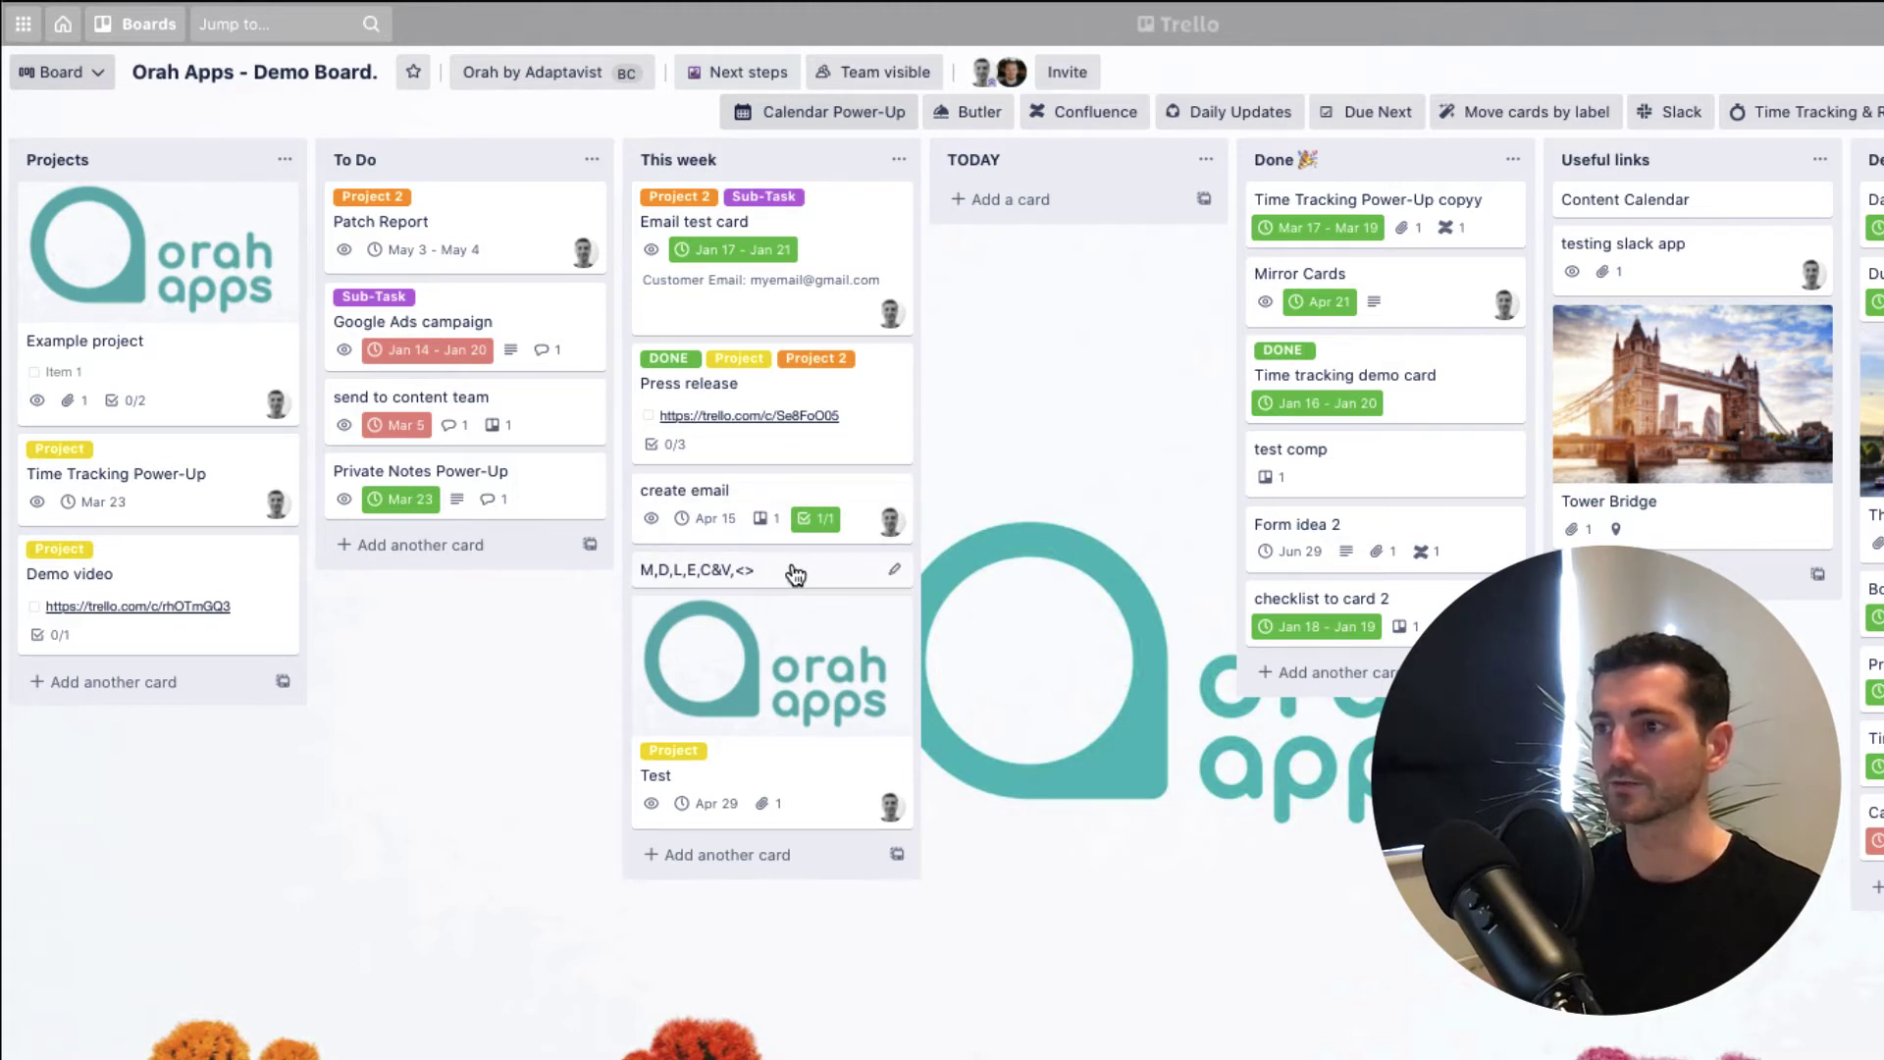
Step: Choose April 22 in the M,D,L,E,C&V,<> card's due-date calendar and save it
{"action": "key", "text": "d"}
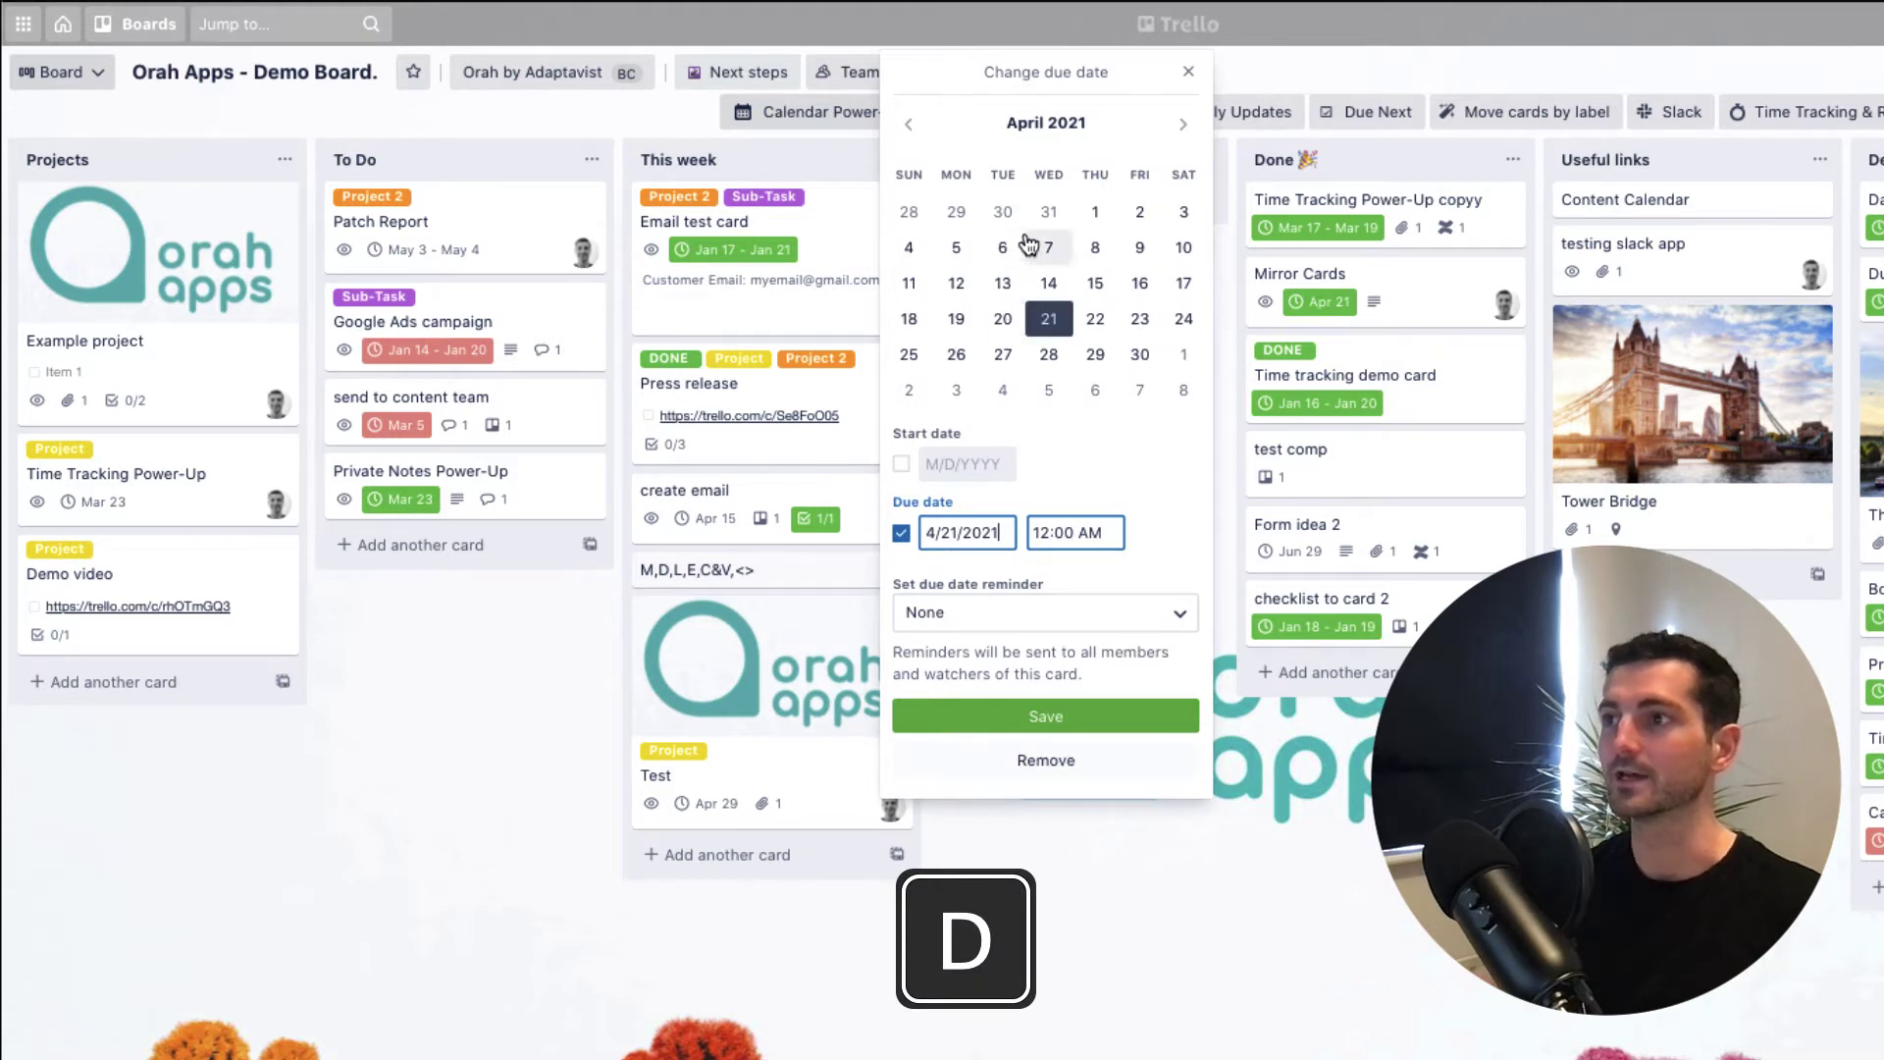
{"action": "left_click", "coordinate": [1095, 319]}
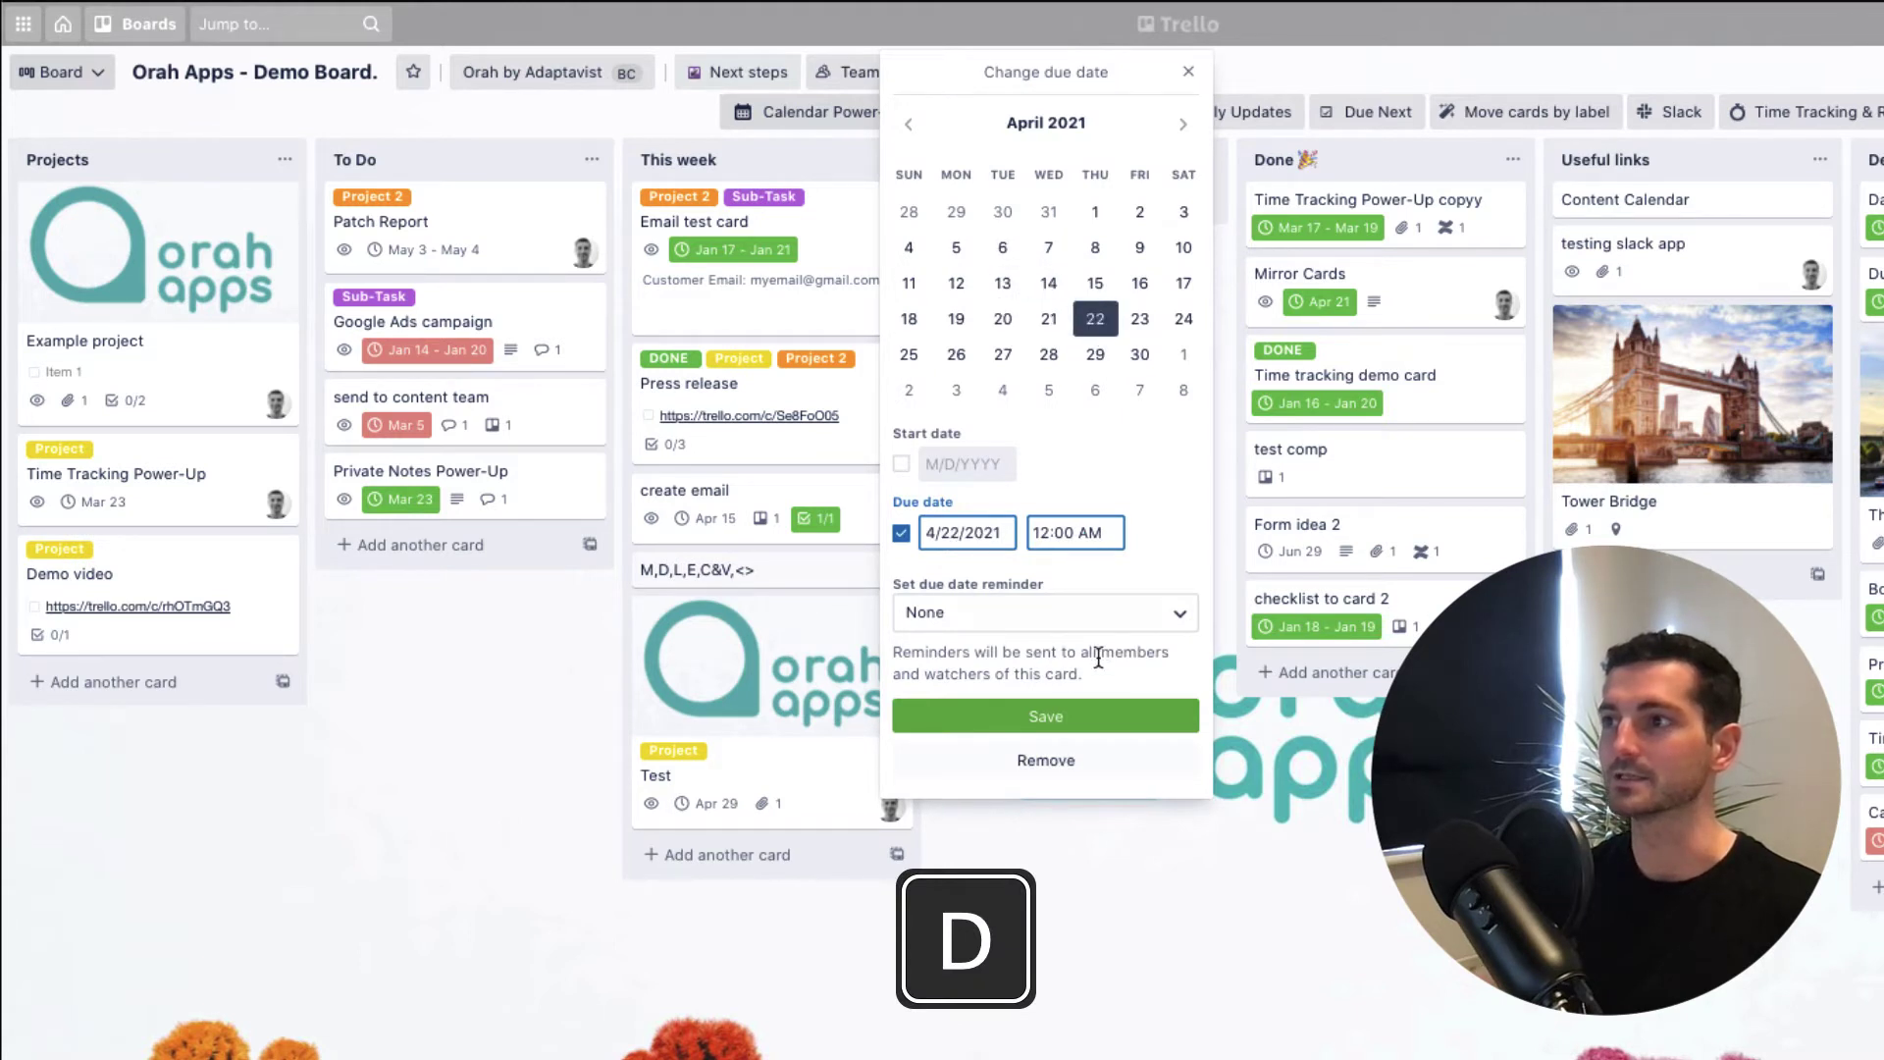
{"action": "left_click", "coordinate": [1040, 716]}
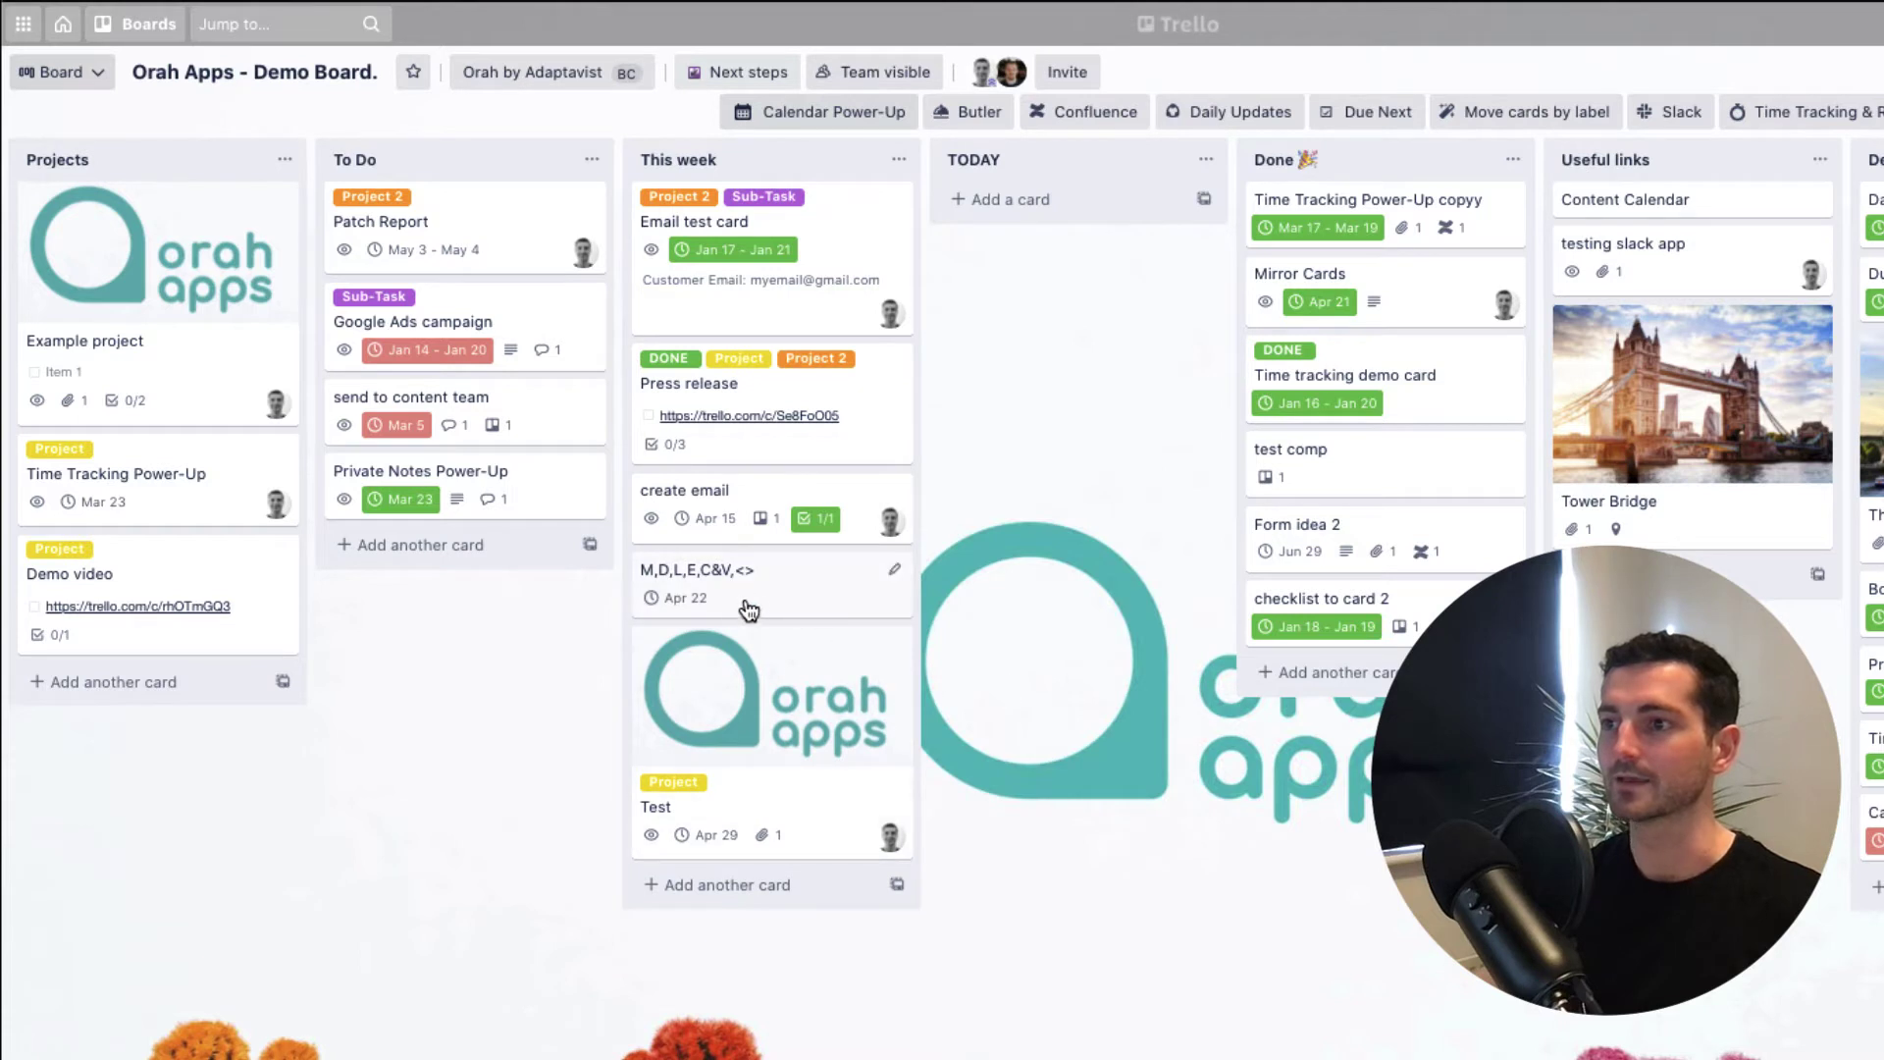
Step: Add yourself as a member of M,D,L,E,C&V,<> and apply the yellow Project label
{"action": "key", "text": "space"}
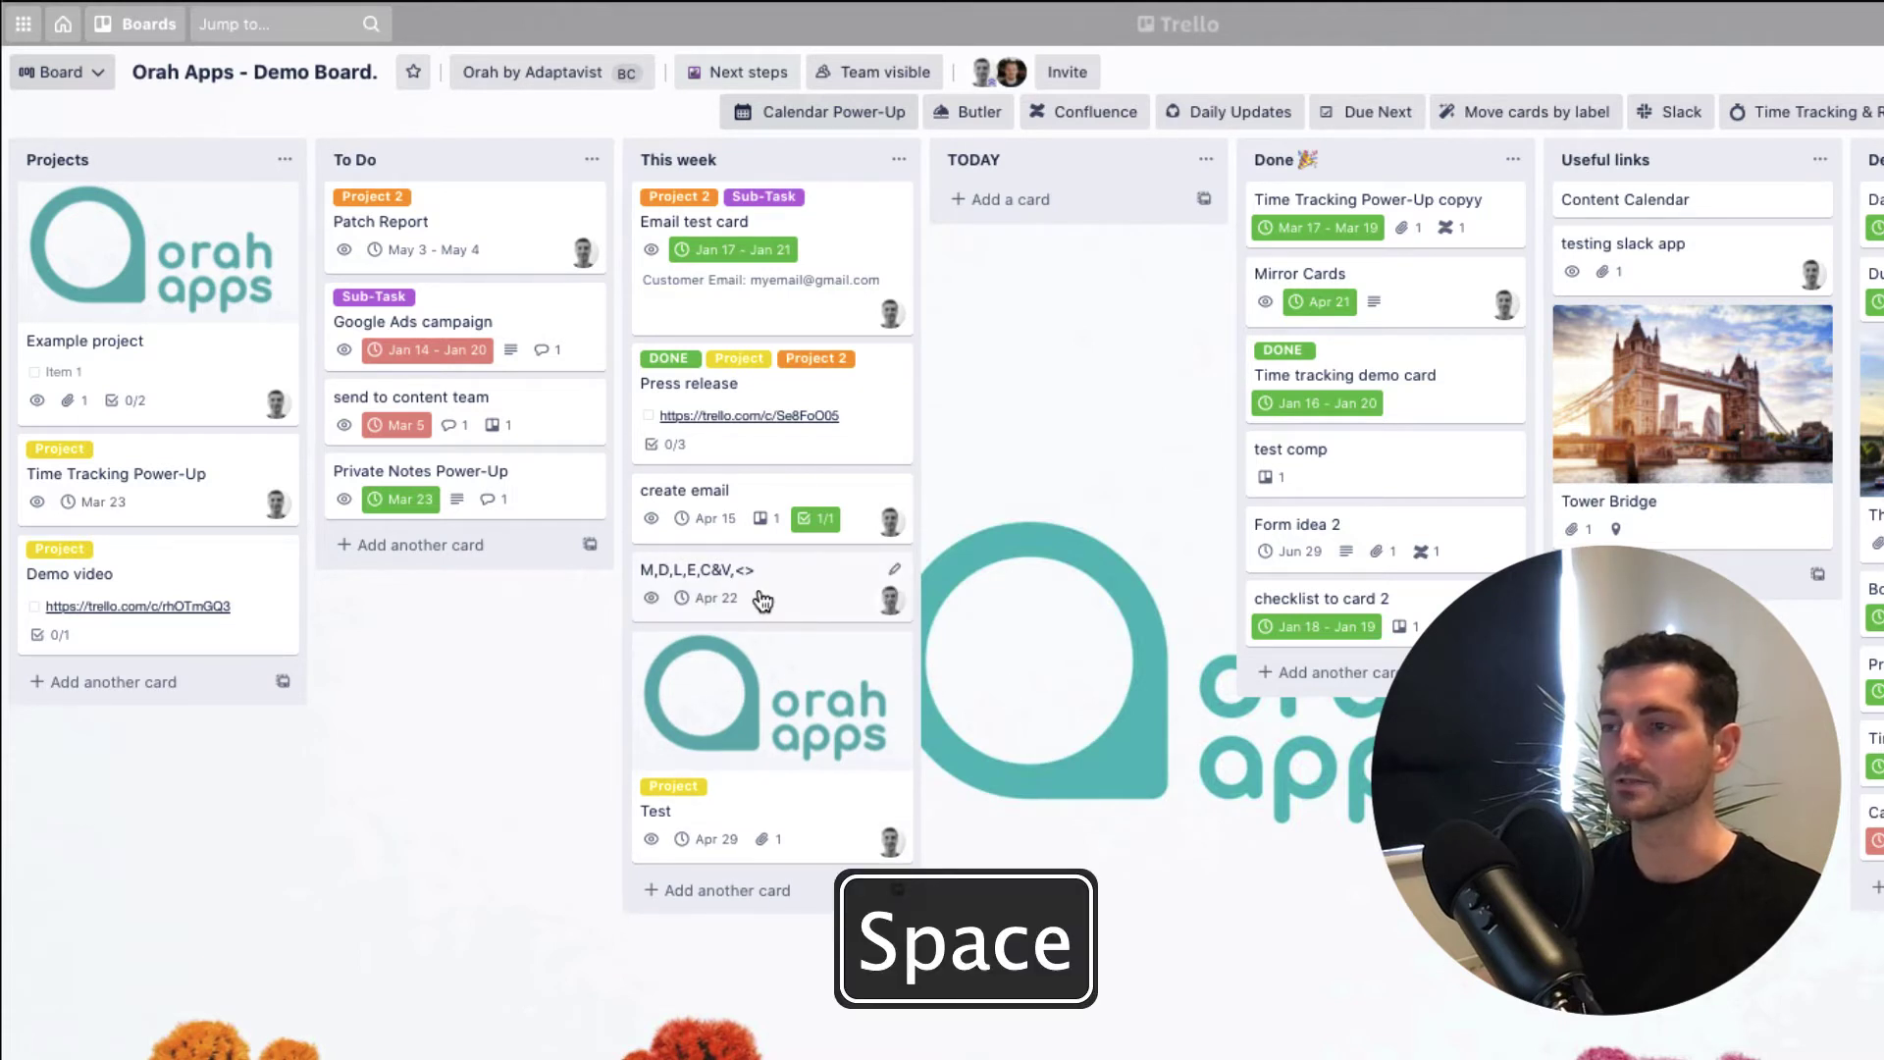
{"action": "key", "text": "l"}
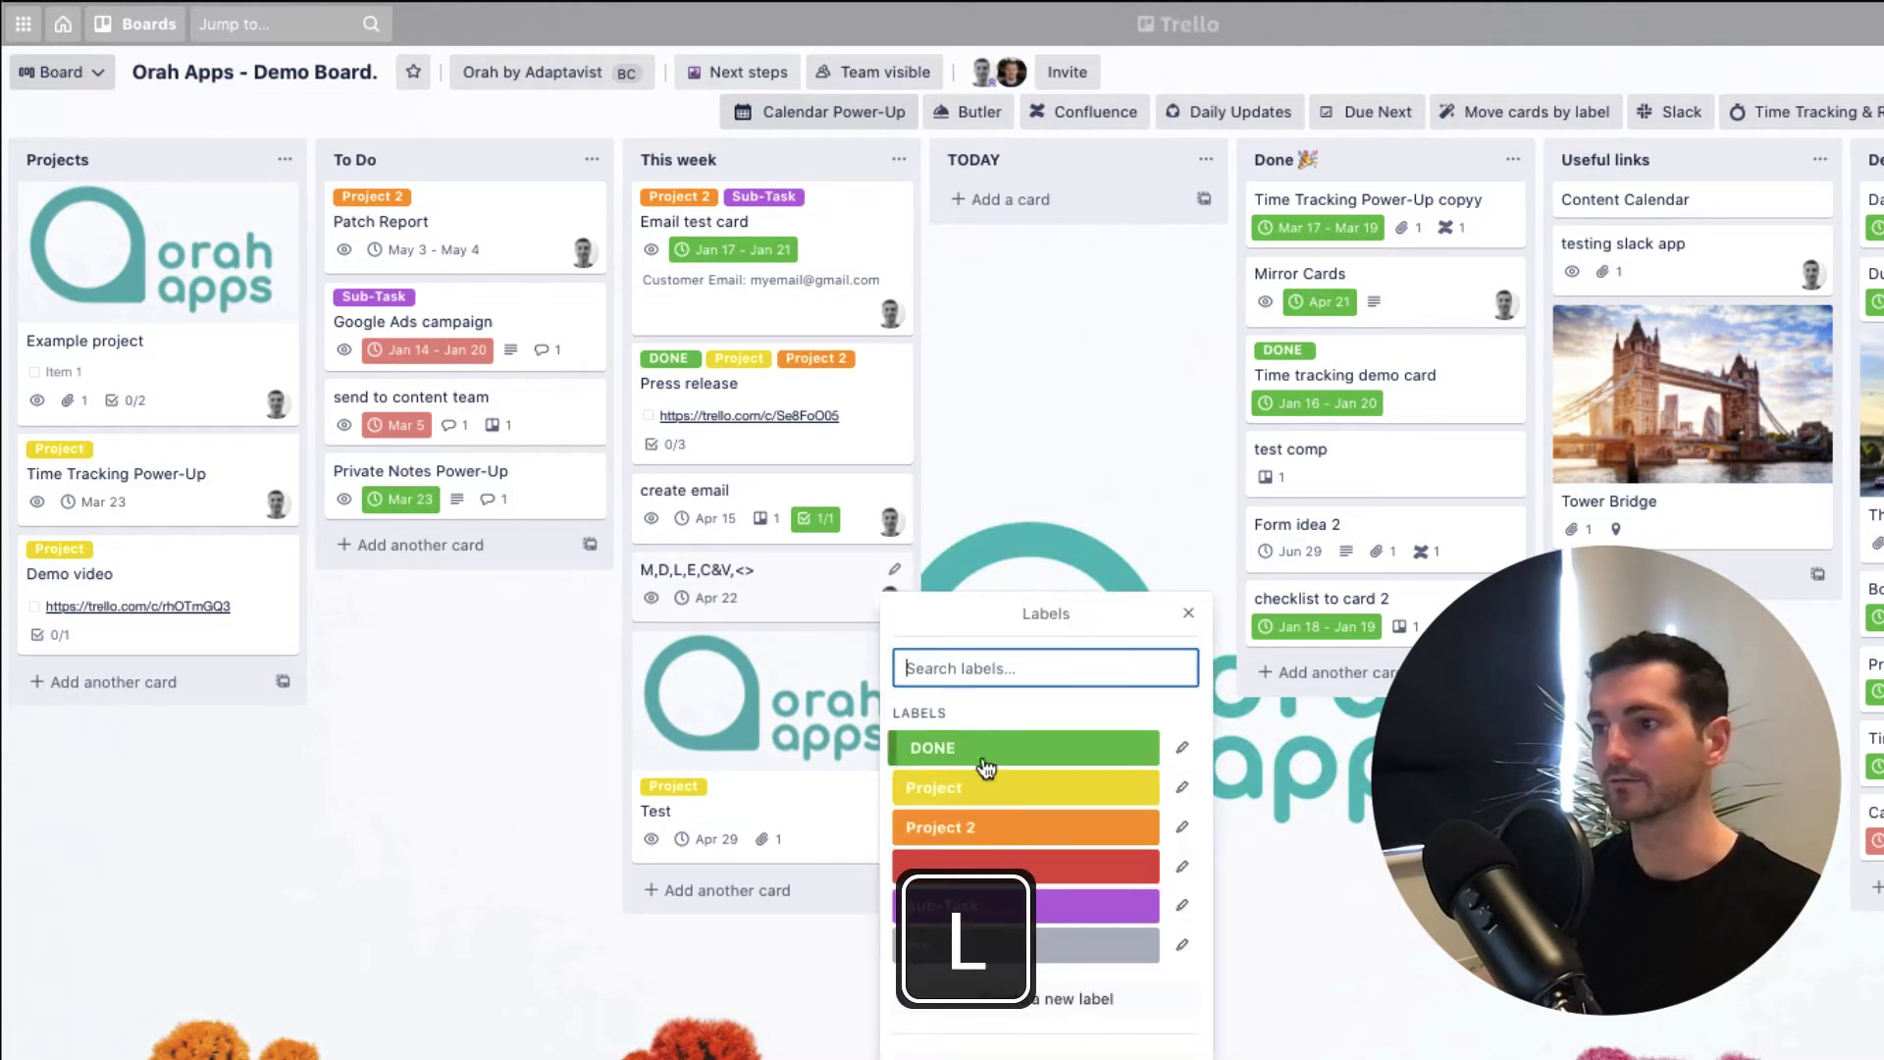
{"action": "left_click", "coordinate": [975, 787]}
{"action": "left_click", "coordinate": [864, 648]}
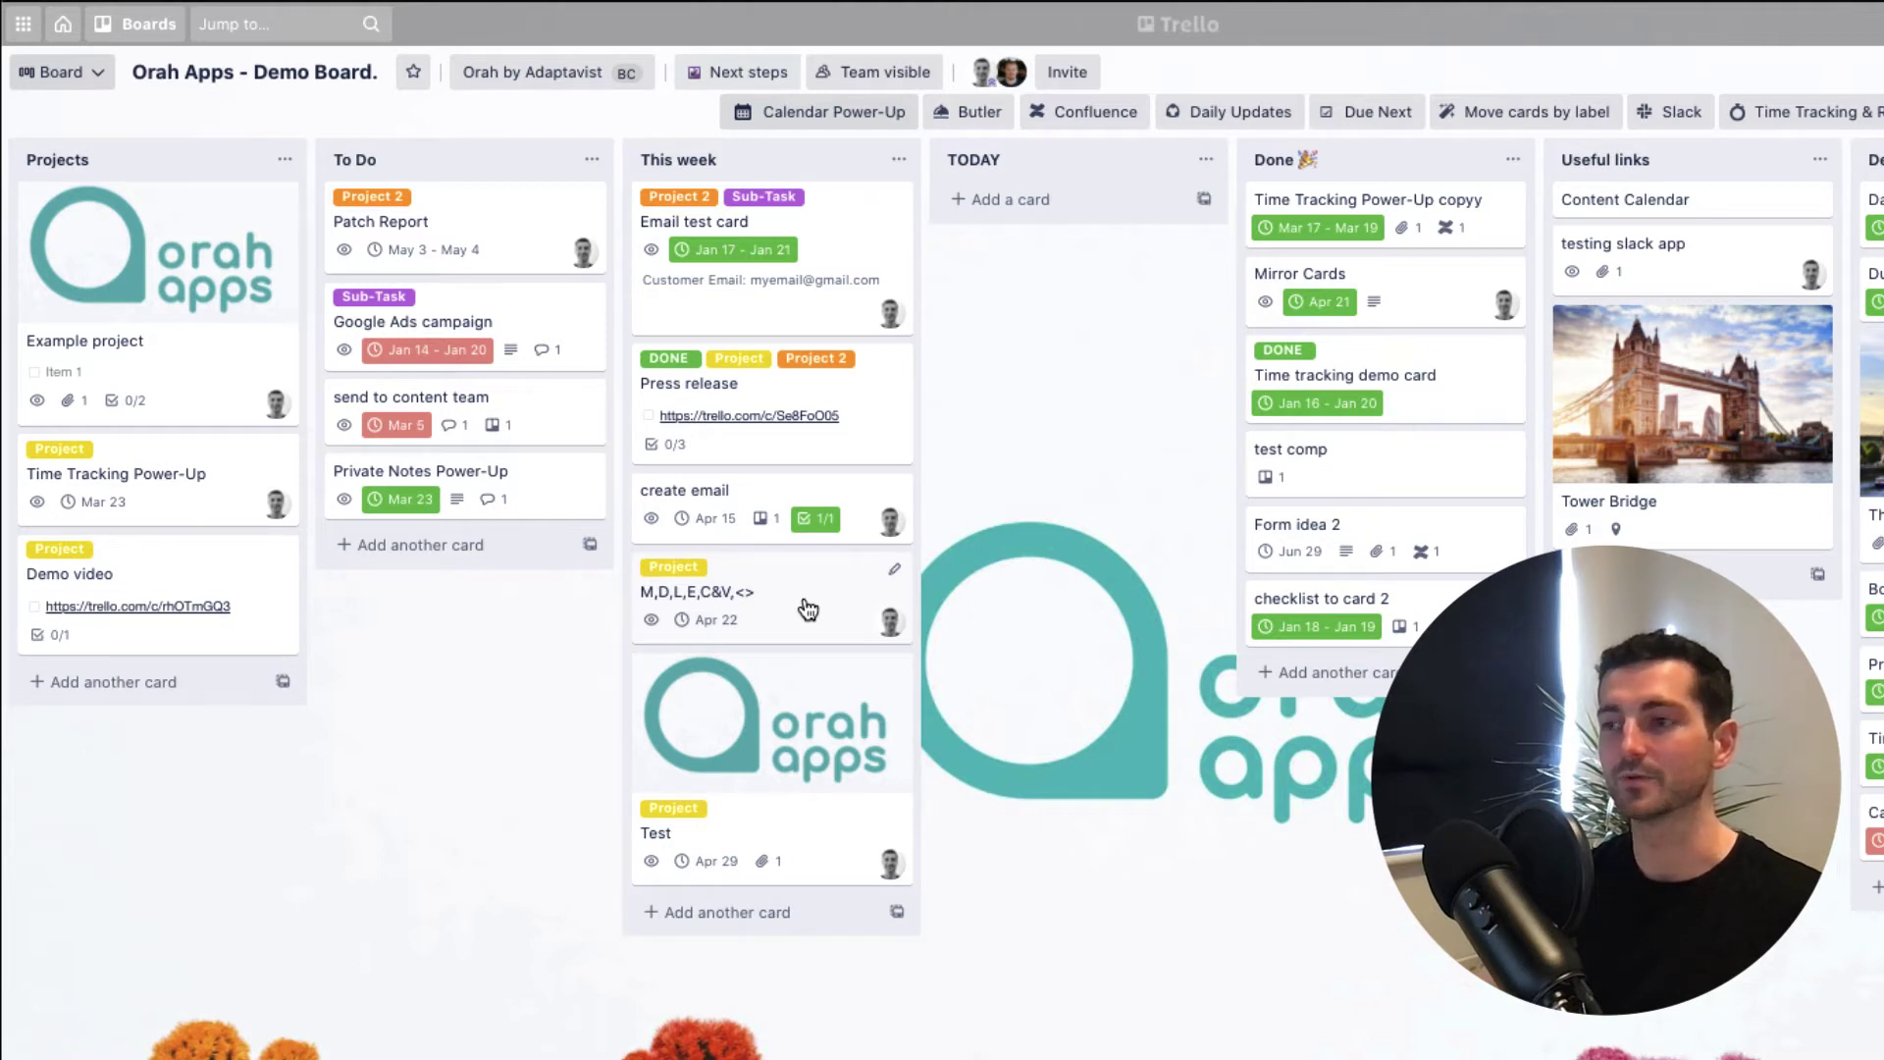
Step: Paste the copied Orah Apps logo onto the M,D,L,E,C&V,<> card as its cover
{"action": "key", "text": "super+v"}
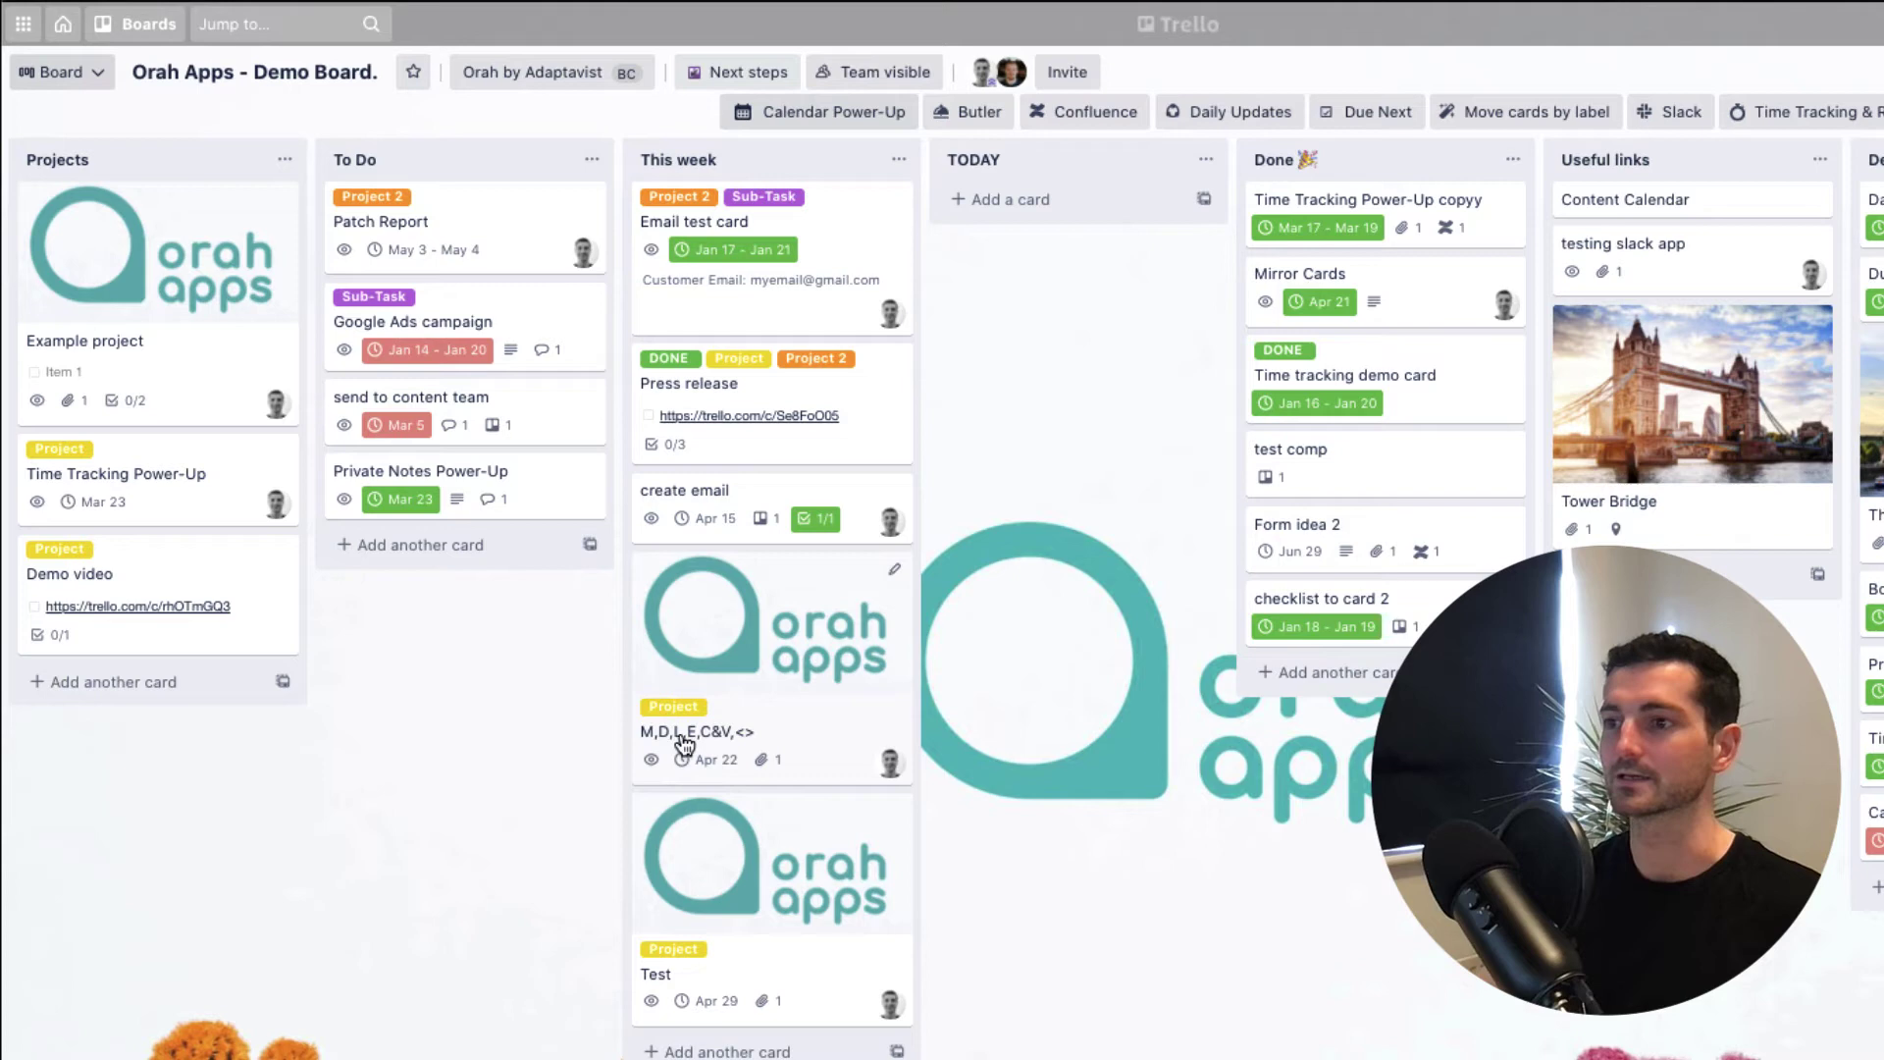
Step: Quick-edit the card title to 'M,D,L,E,C&V,<> 2' and save it
{"action": "left_click", "coordinate": [744, 743]}
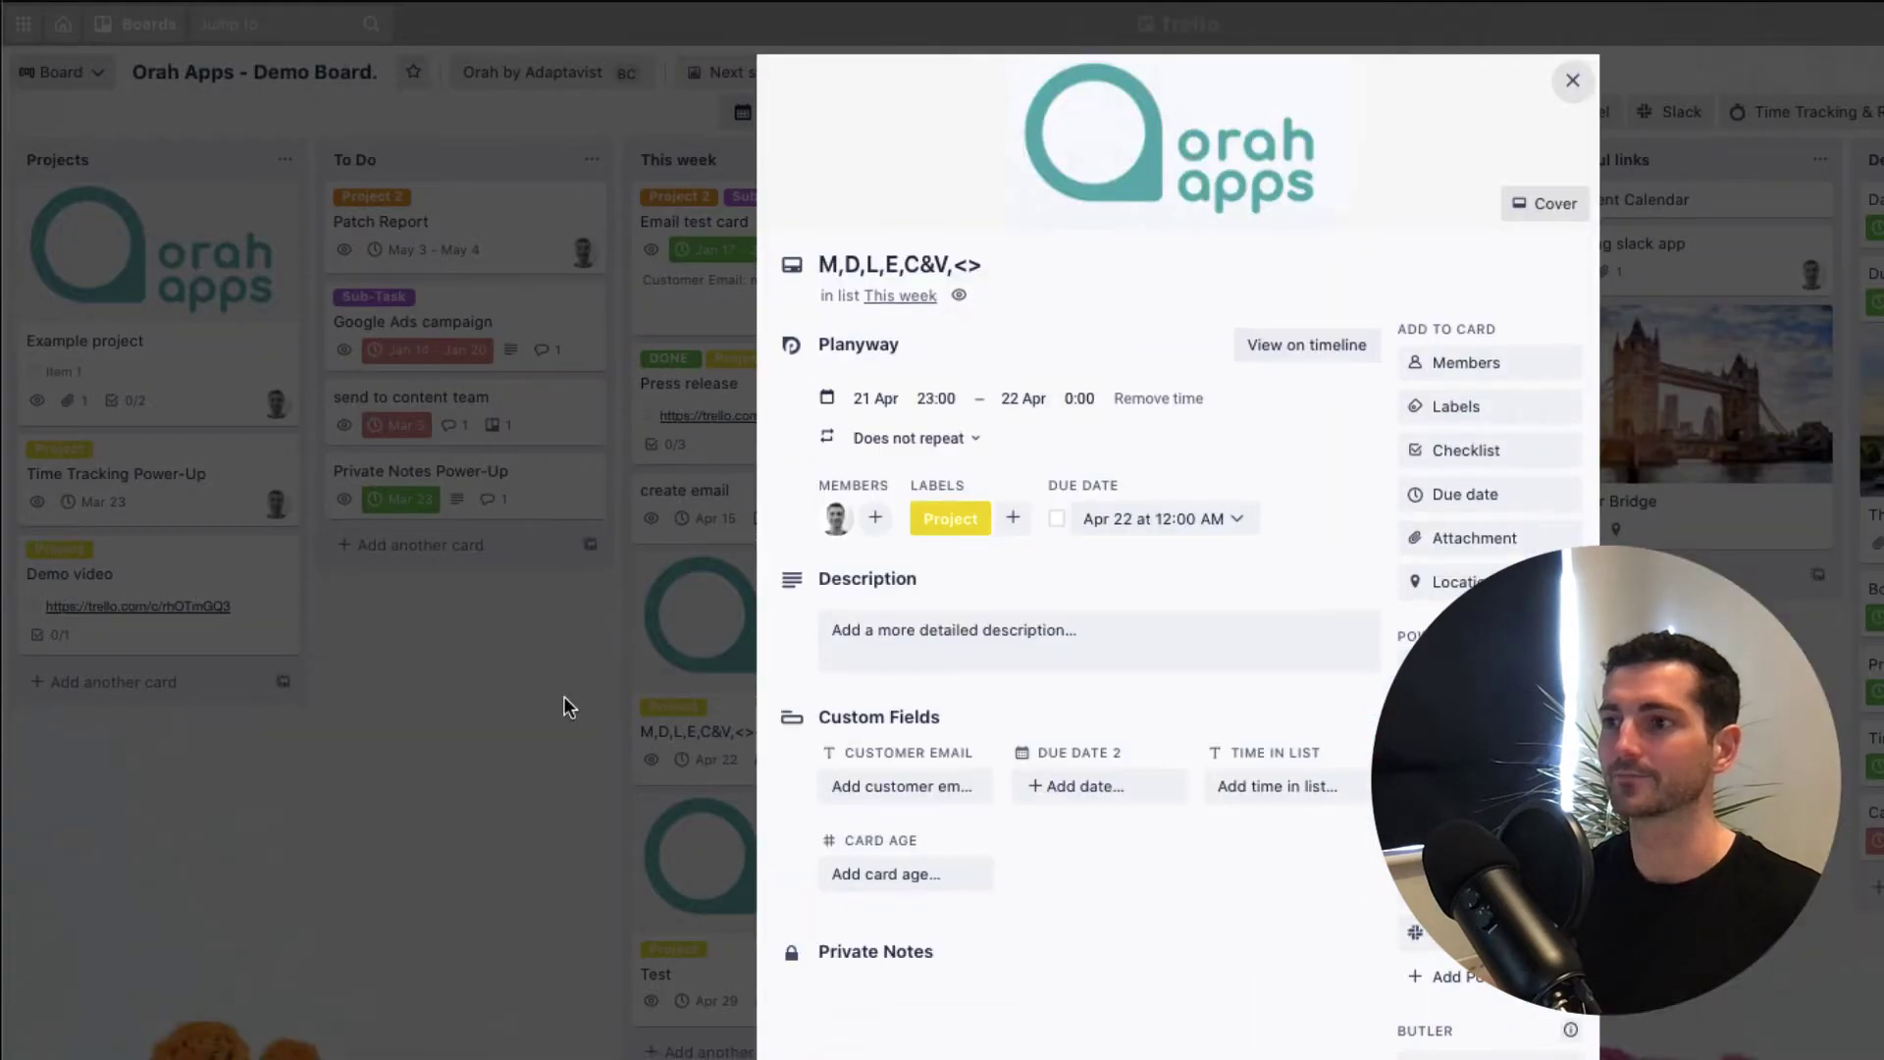
{"action": "left_click", "coordinate": [678, 731]}
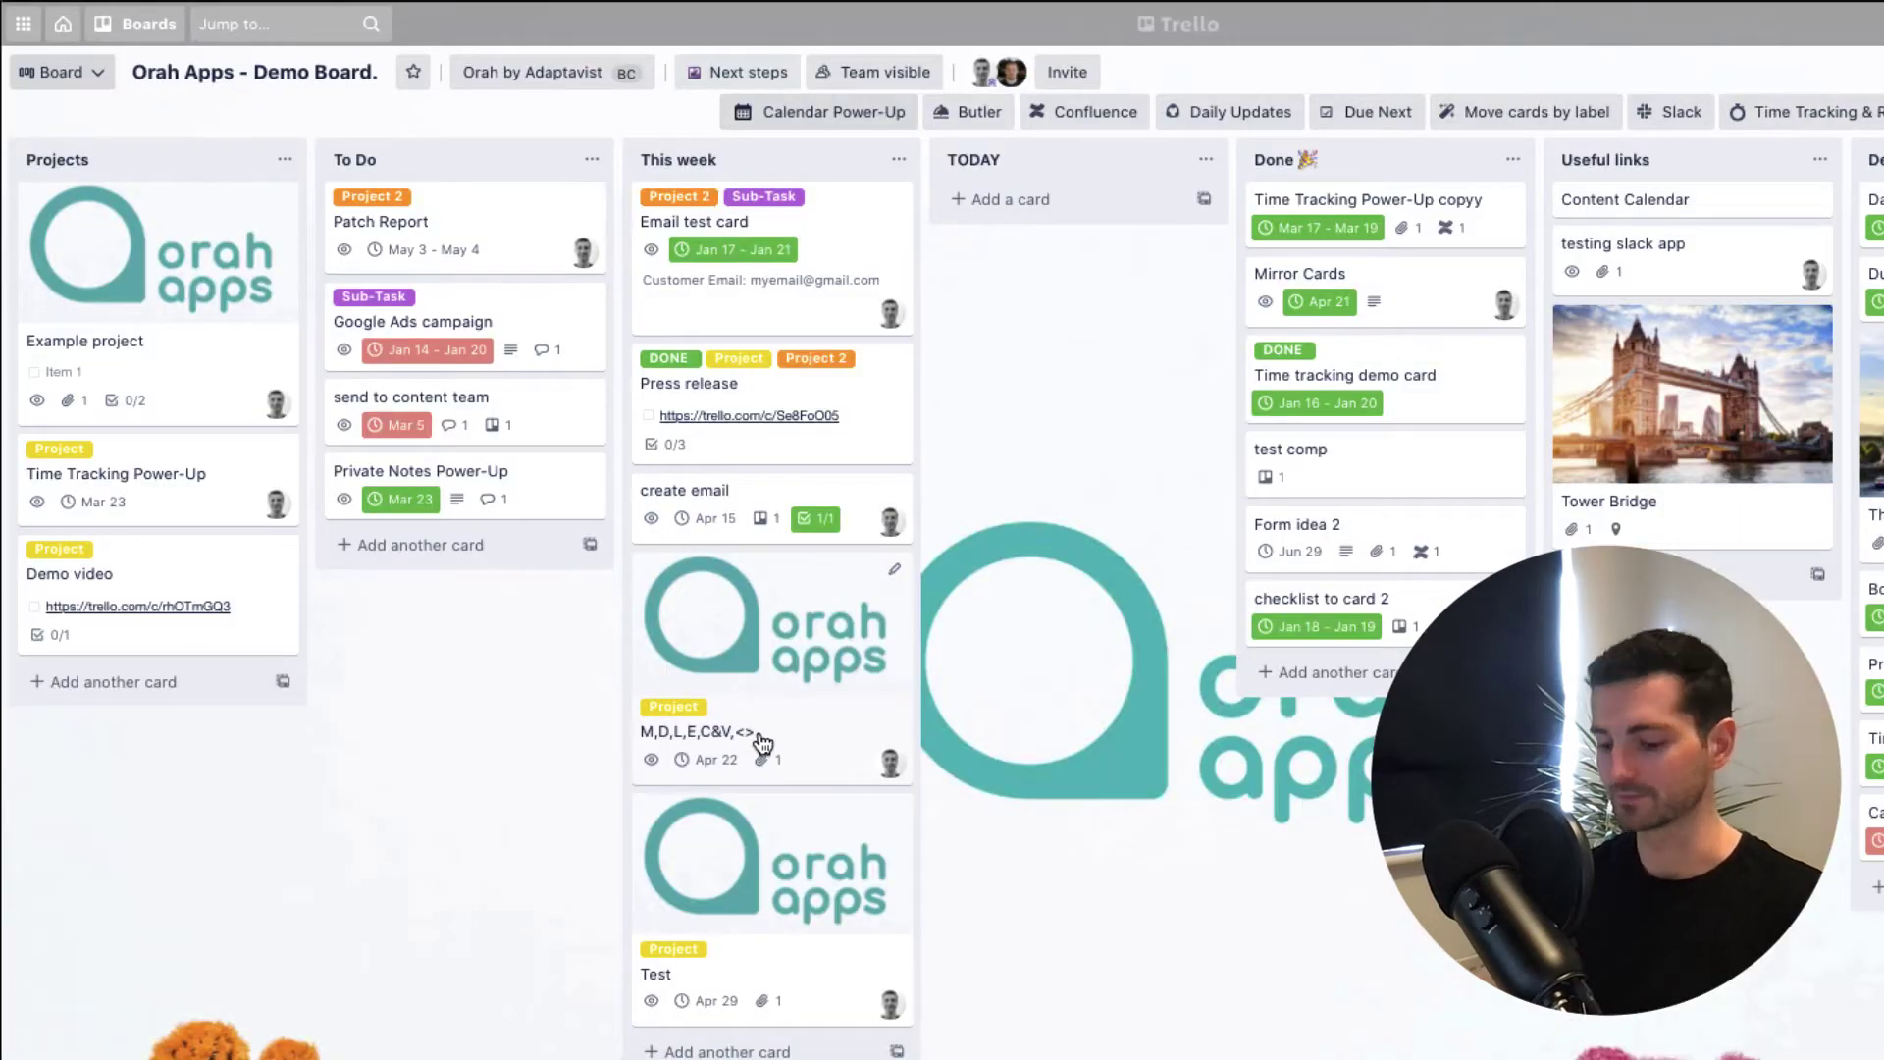
{"action": "key", "text": "e"}
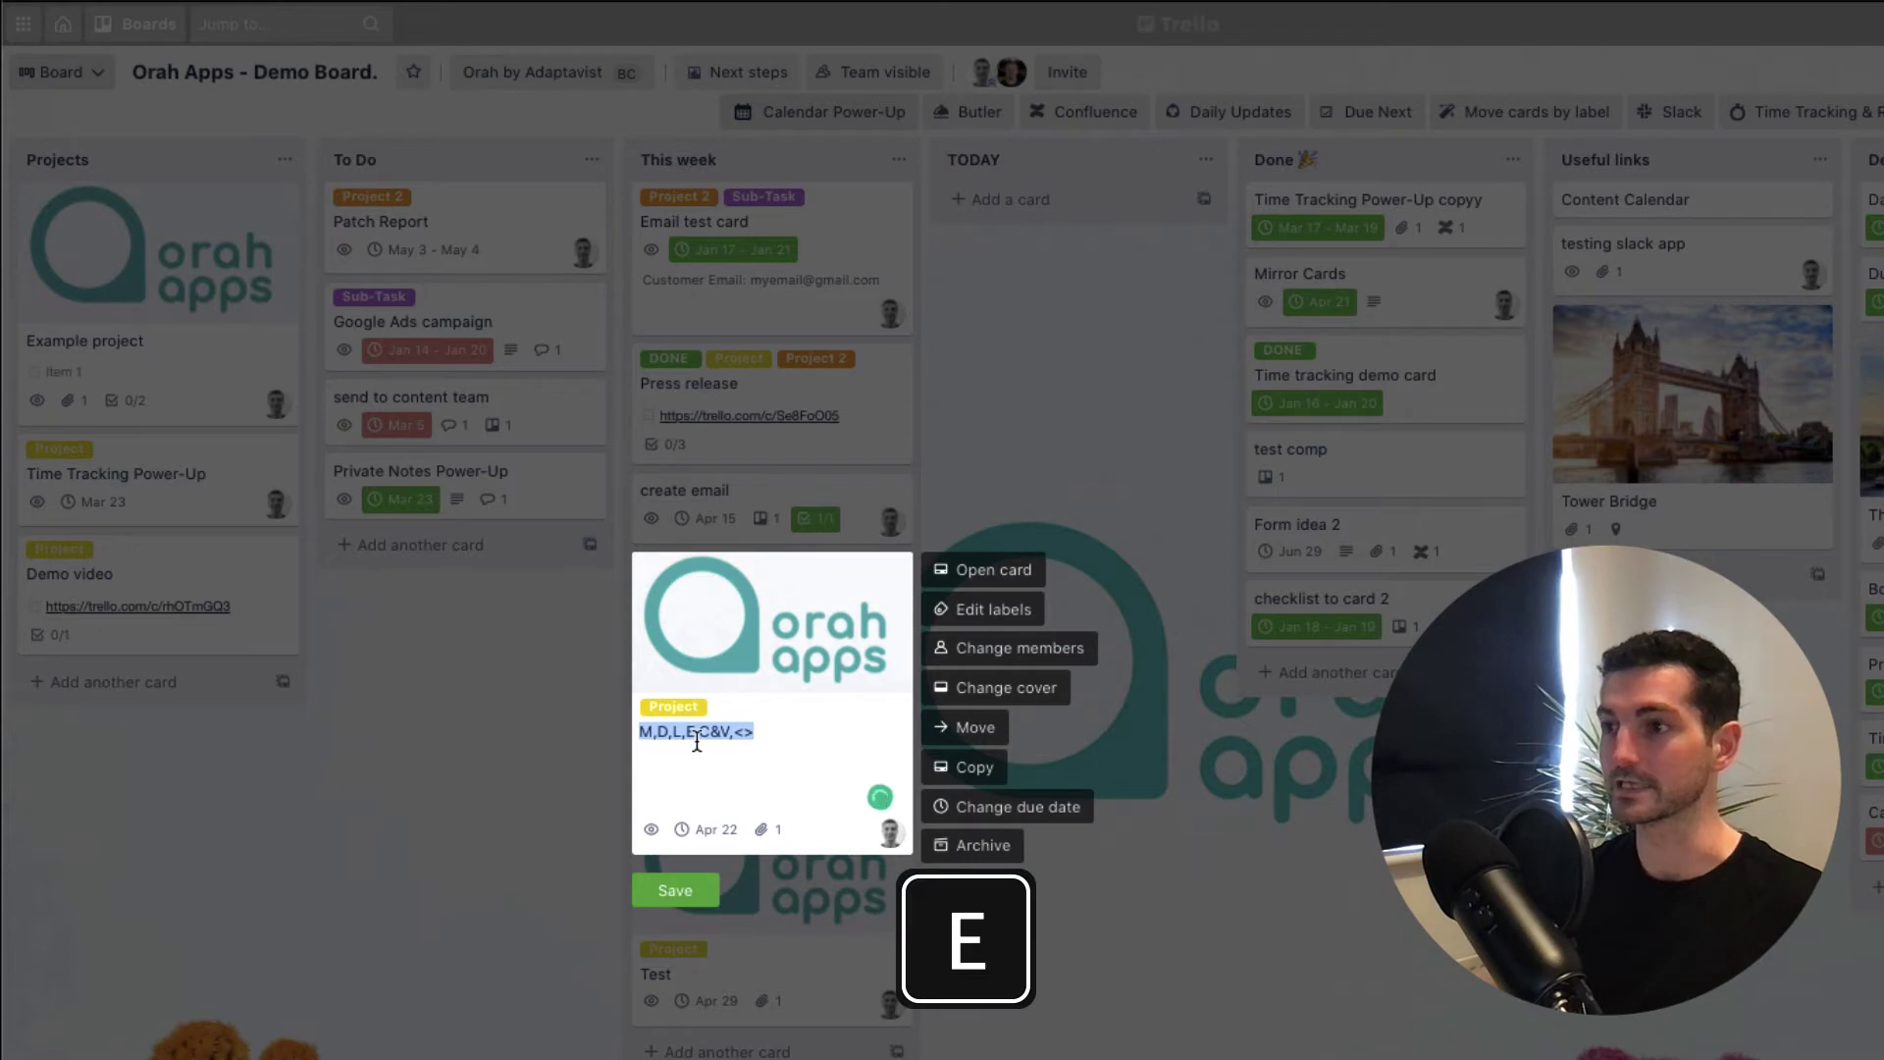
{"action": "key", "text": "Right"}
{"action": "triple_click", "coordinate": [666, 736]}
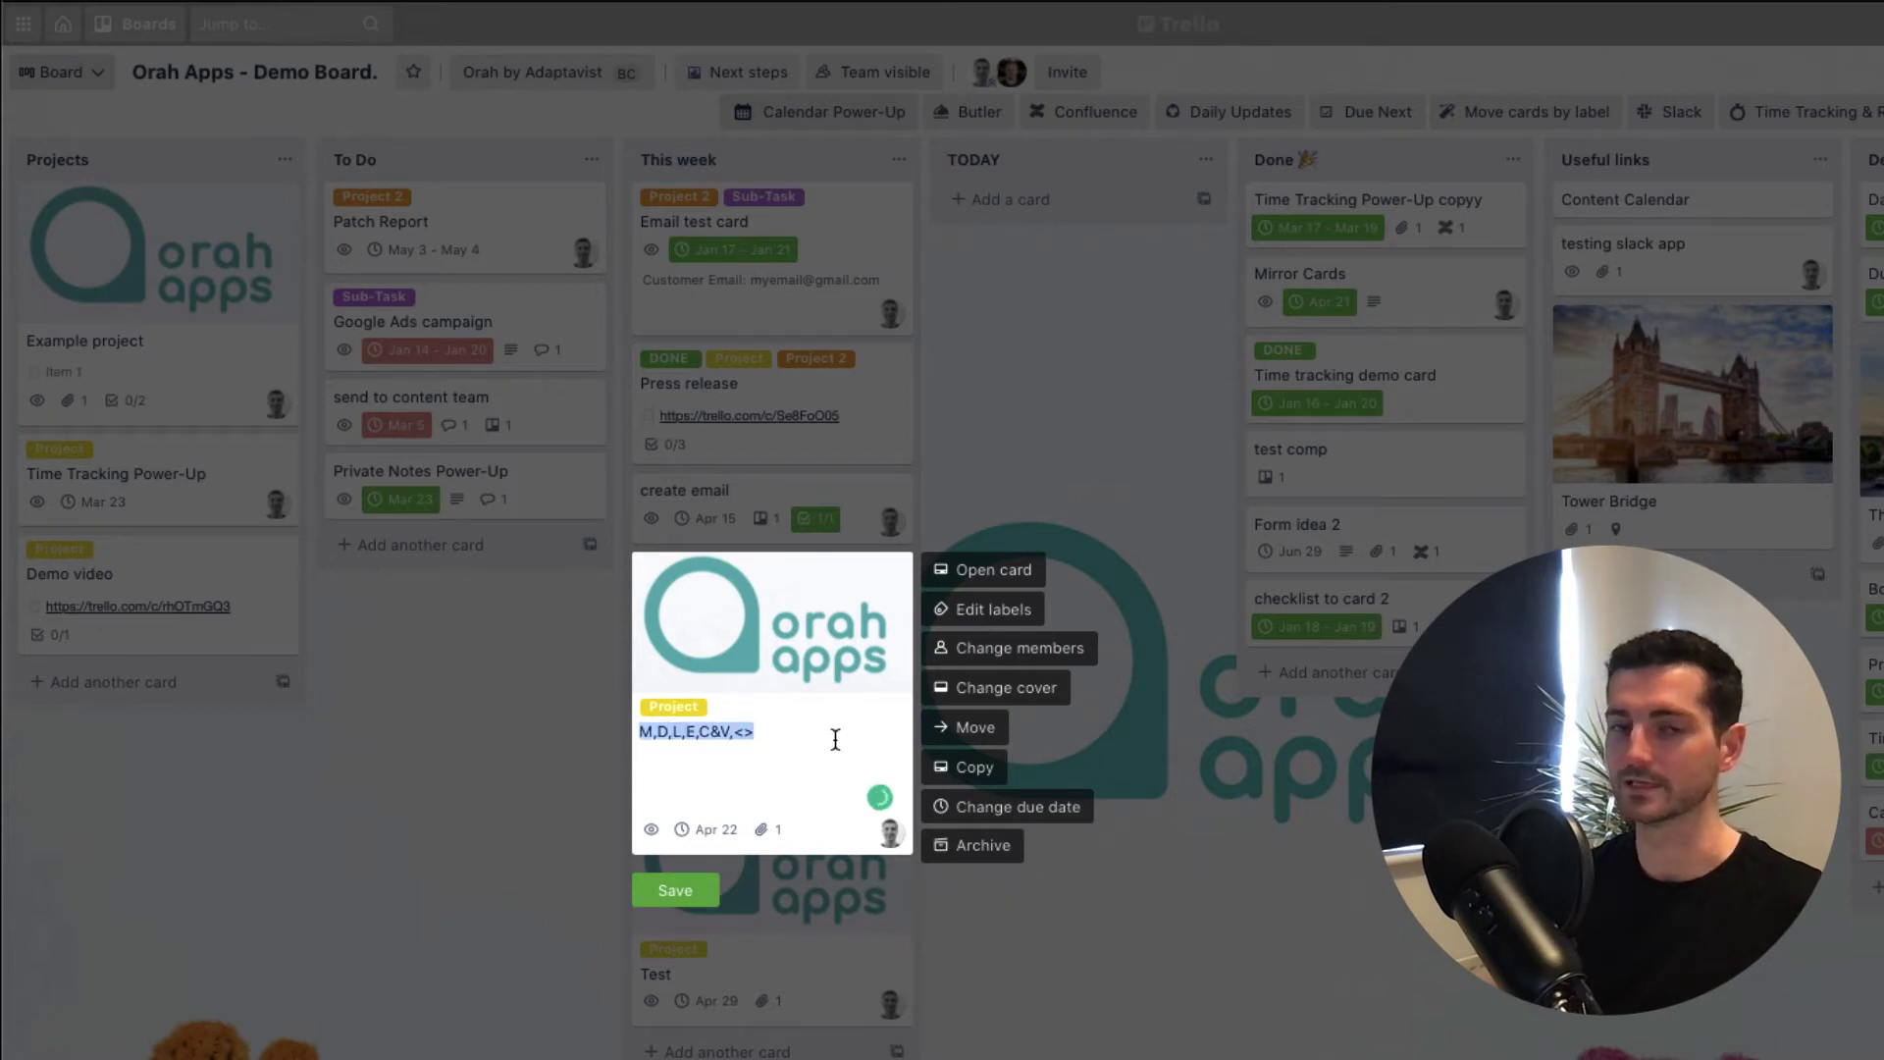
{"action": "left_click", "coordinate": [835, 739]}
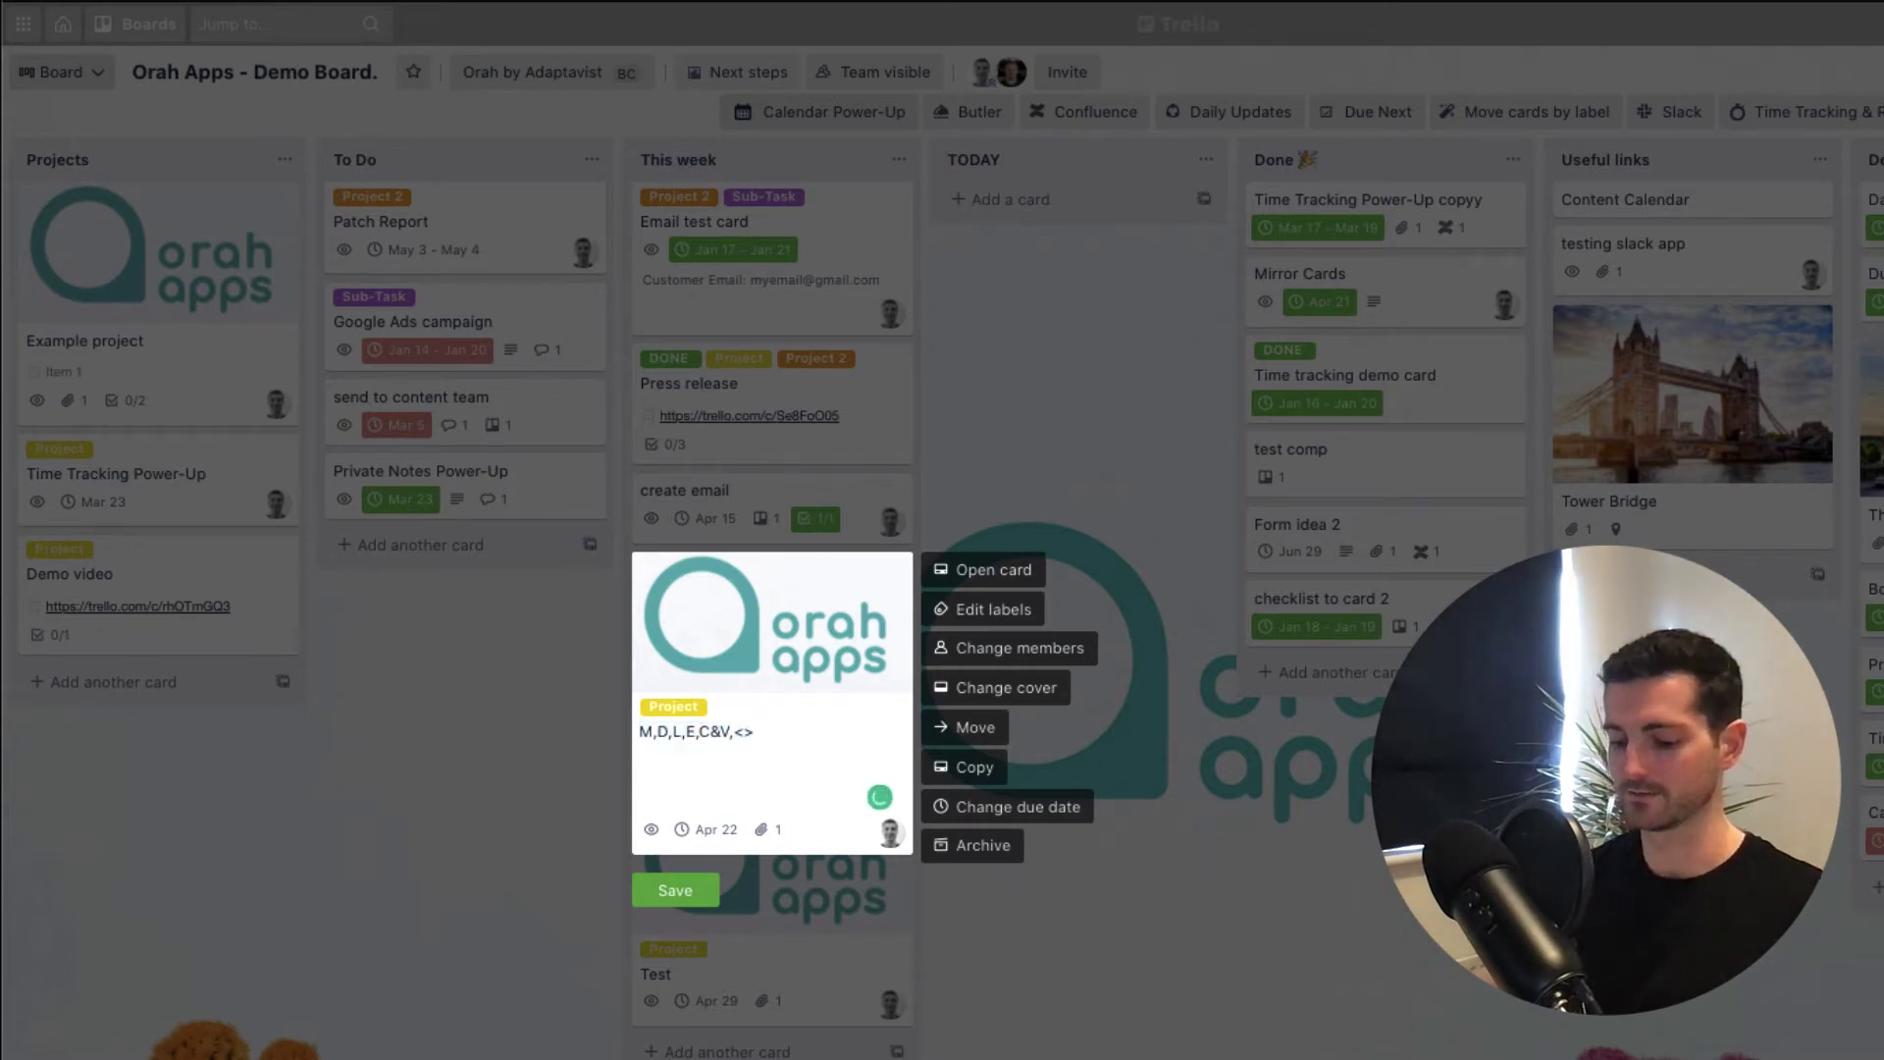
{"action": "type", "text": "2"}
{"action": "left_click", "coordinate": [669, 891]}
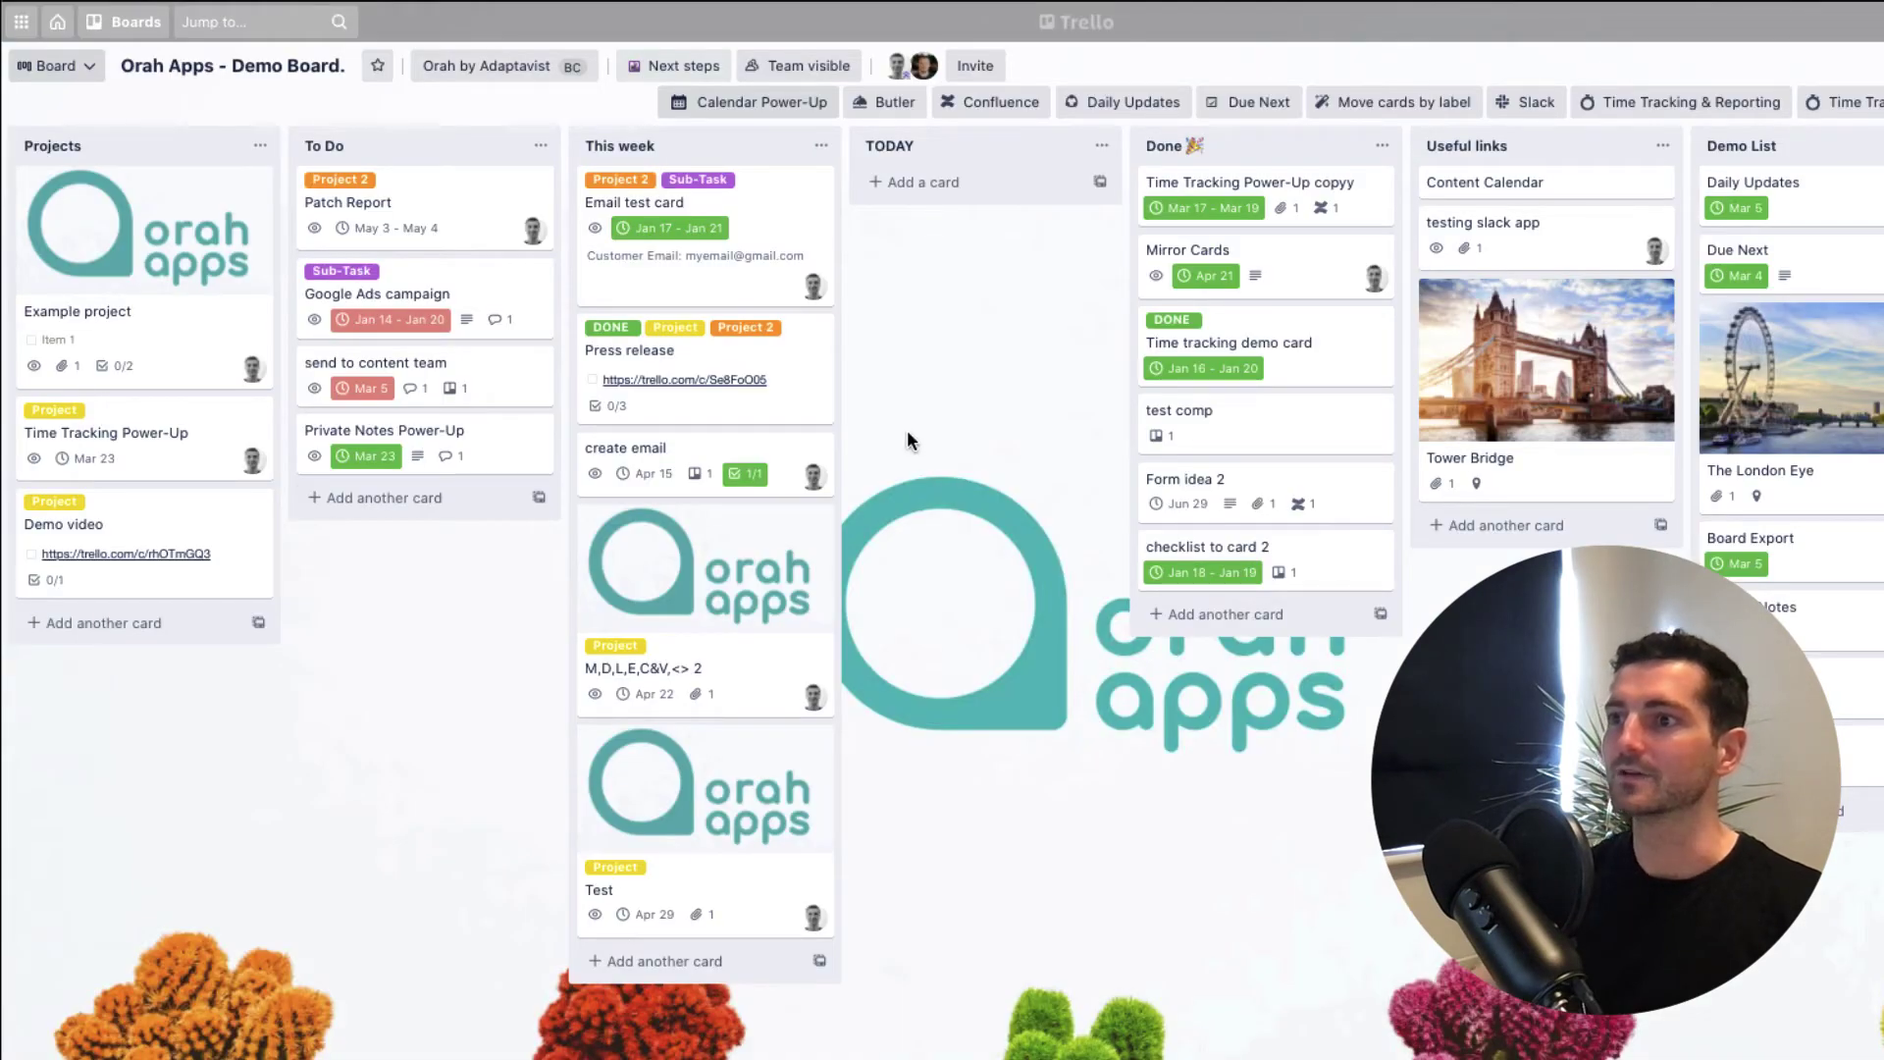
Step: Add a new checklist to create email with 'Write email' and 'Create in email software'
{"action": "left_click", "coordinate": [683, 446]}
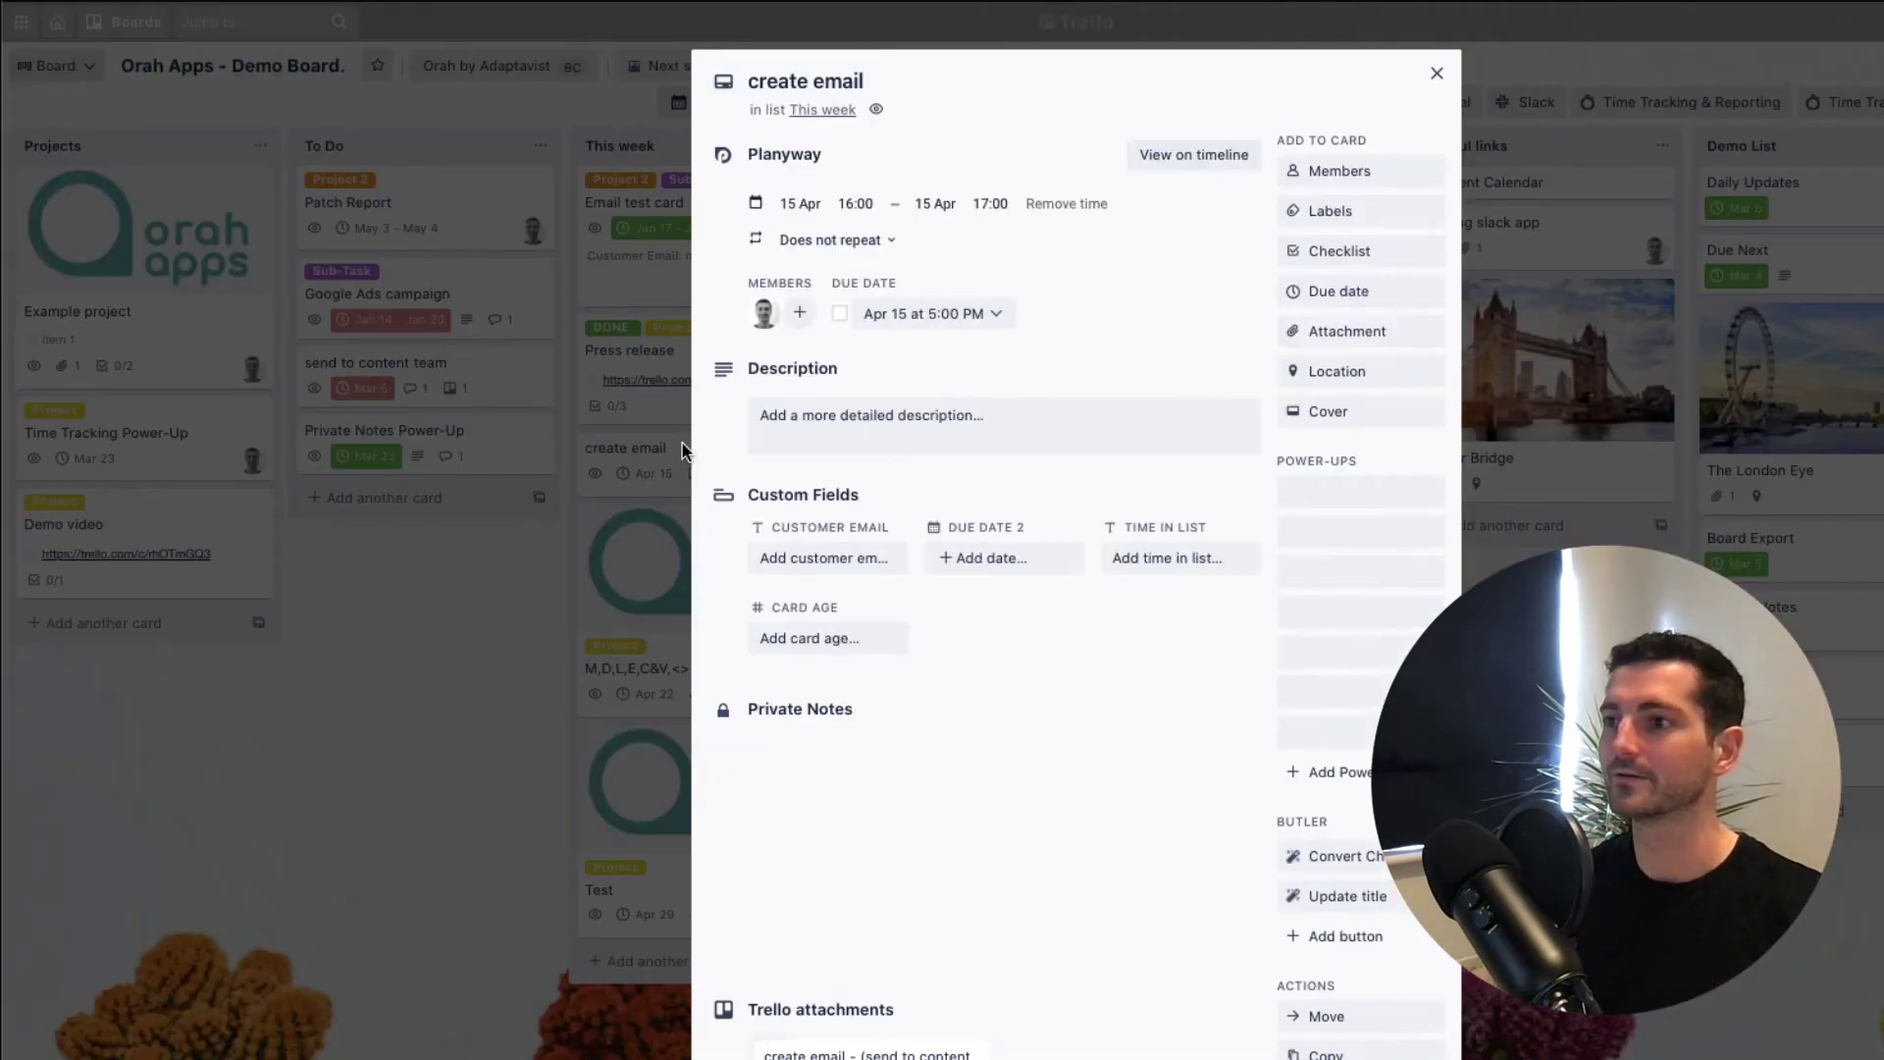
{"action": "left_click", "coordinate": [1340, 252]}
{"action": "left_click", "coordinate": [1358, 459]}
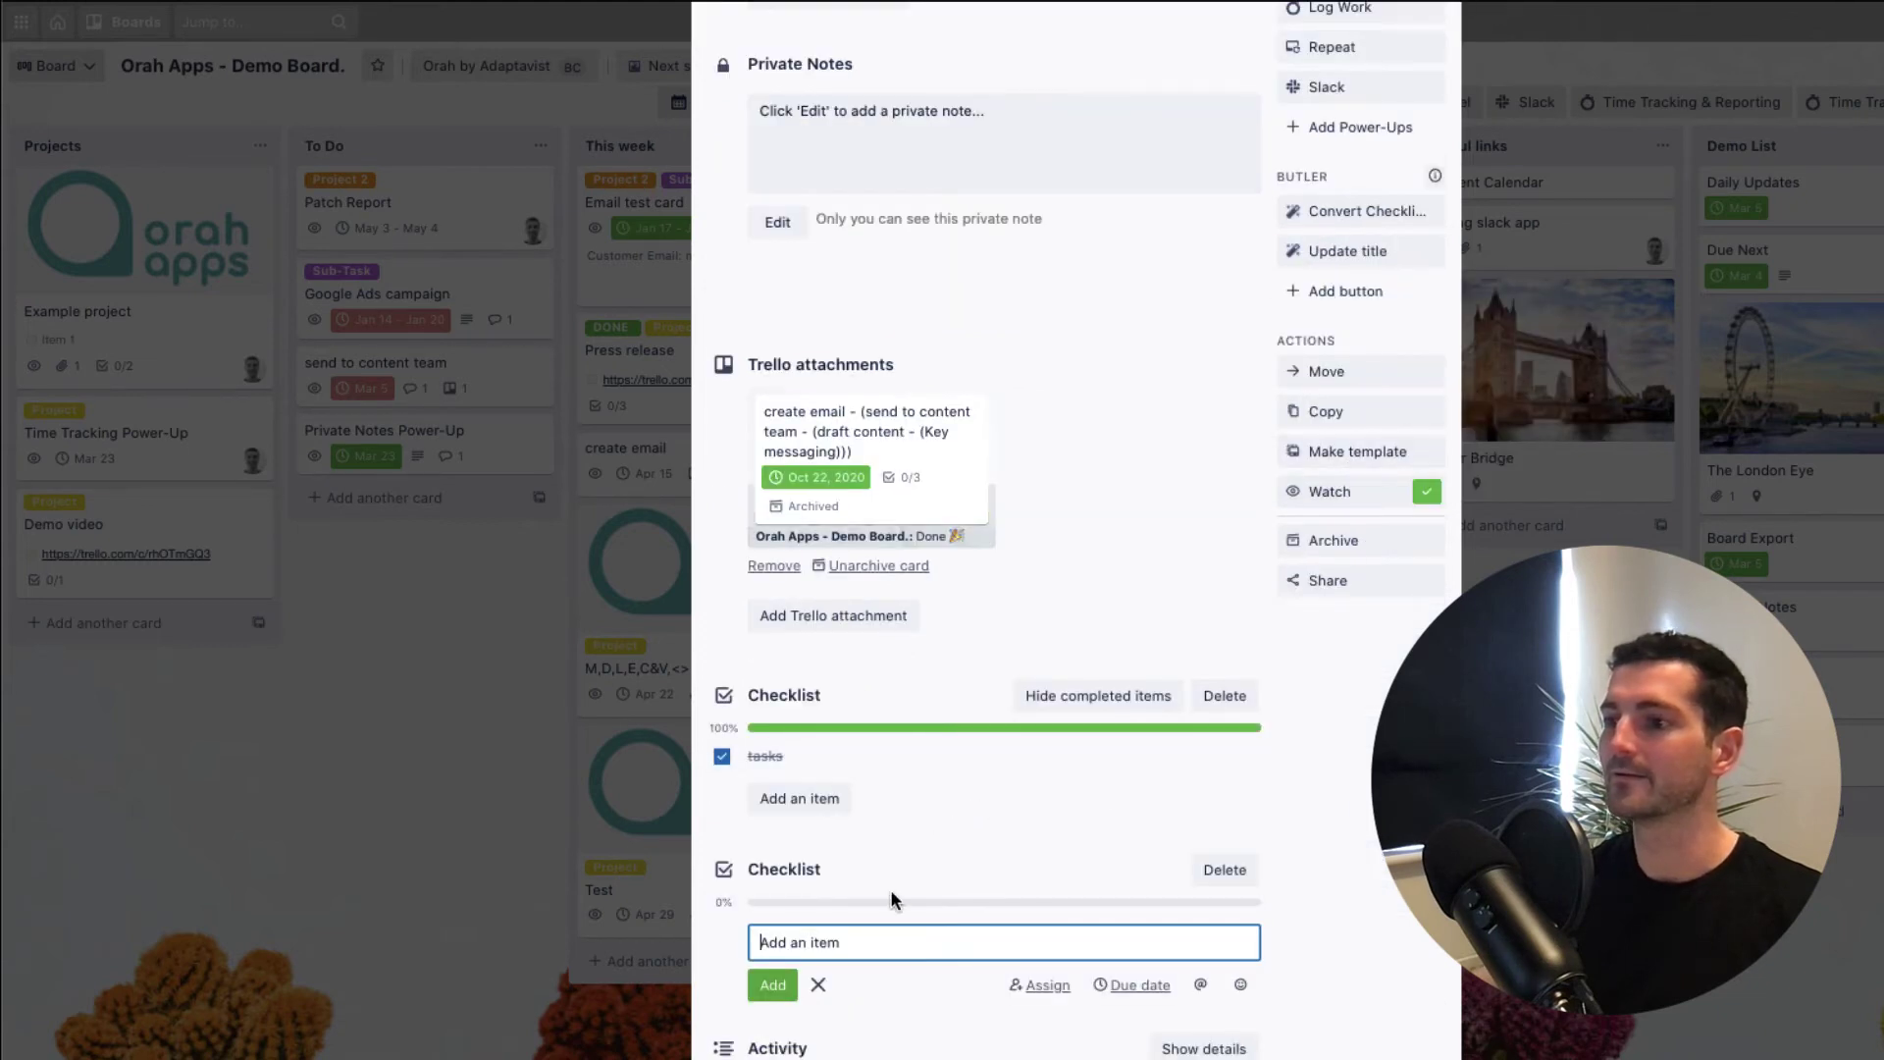
{"action": "type", "text": "Write email"}
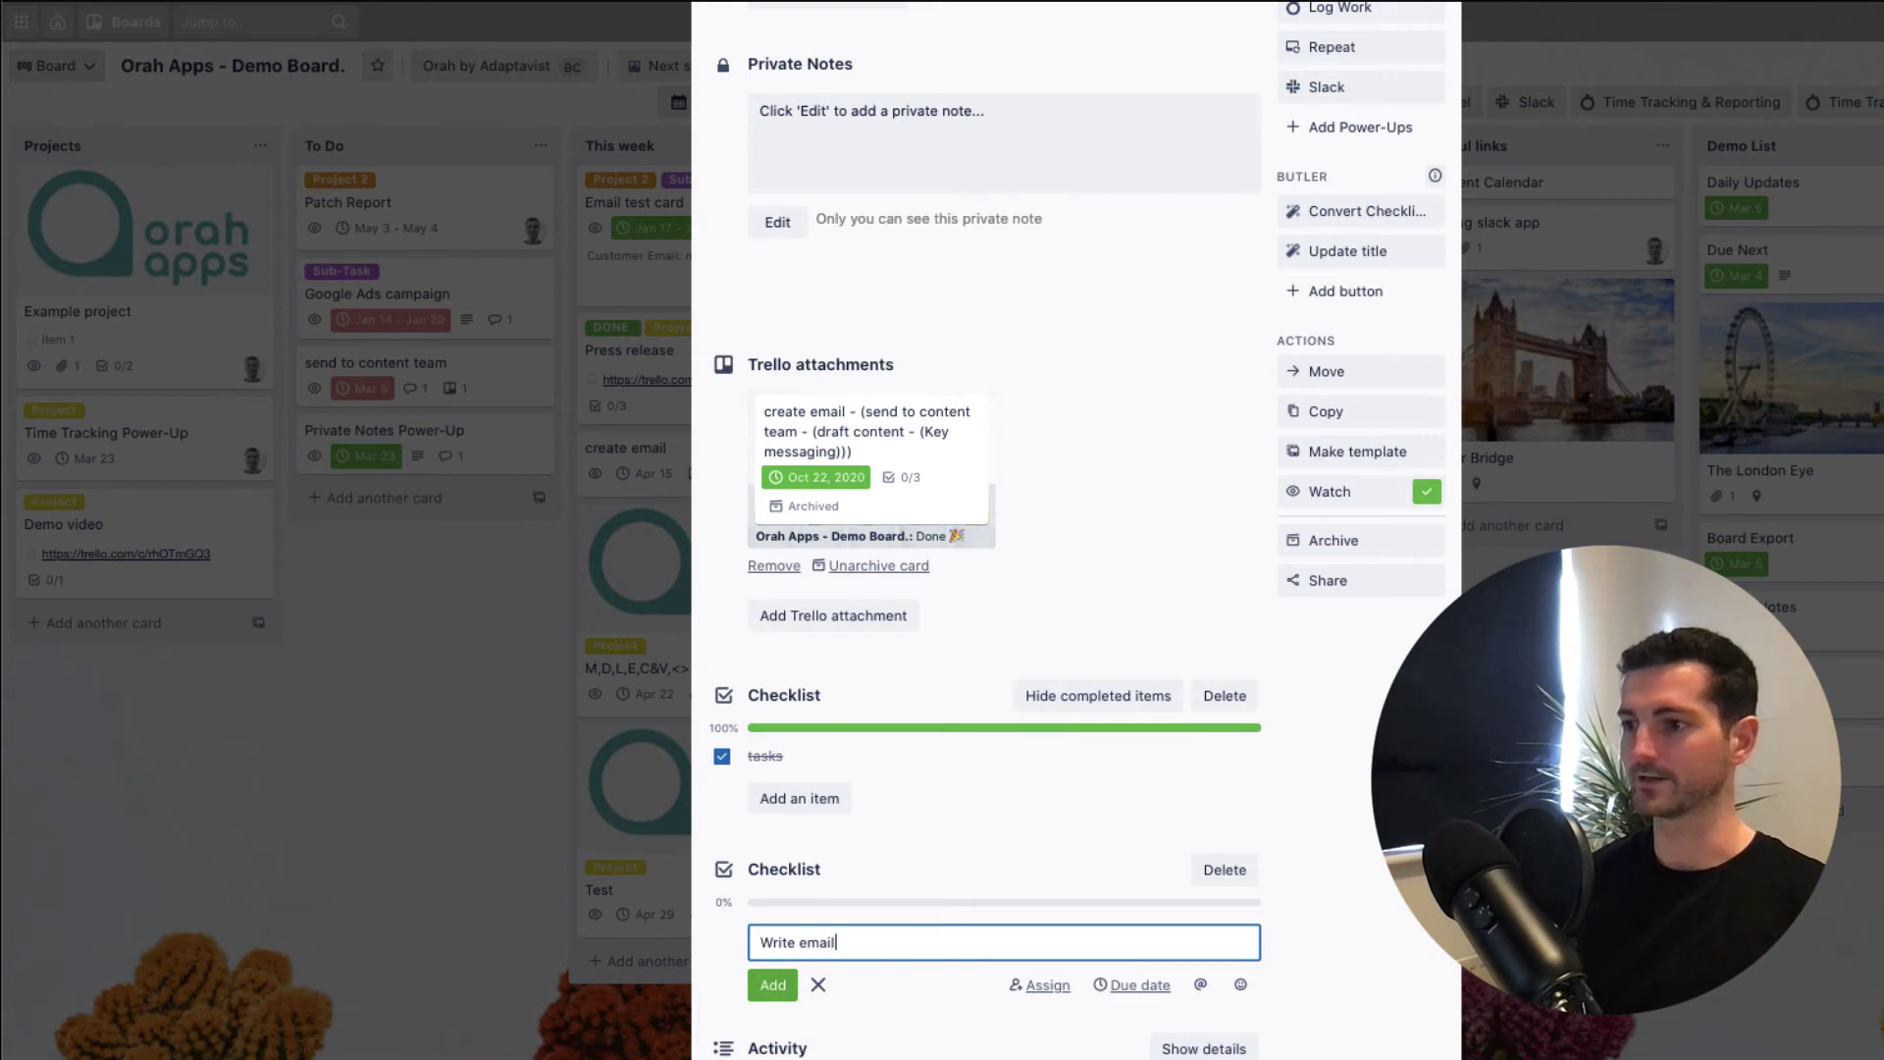
{"action": "key", "text": "Return"}
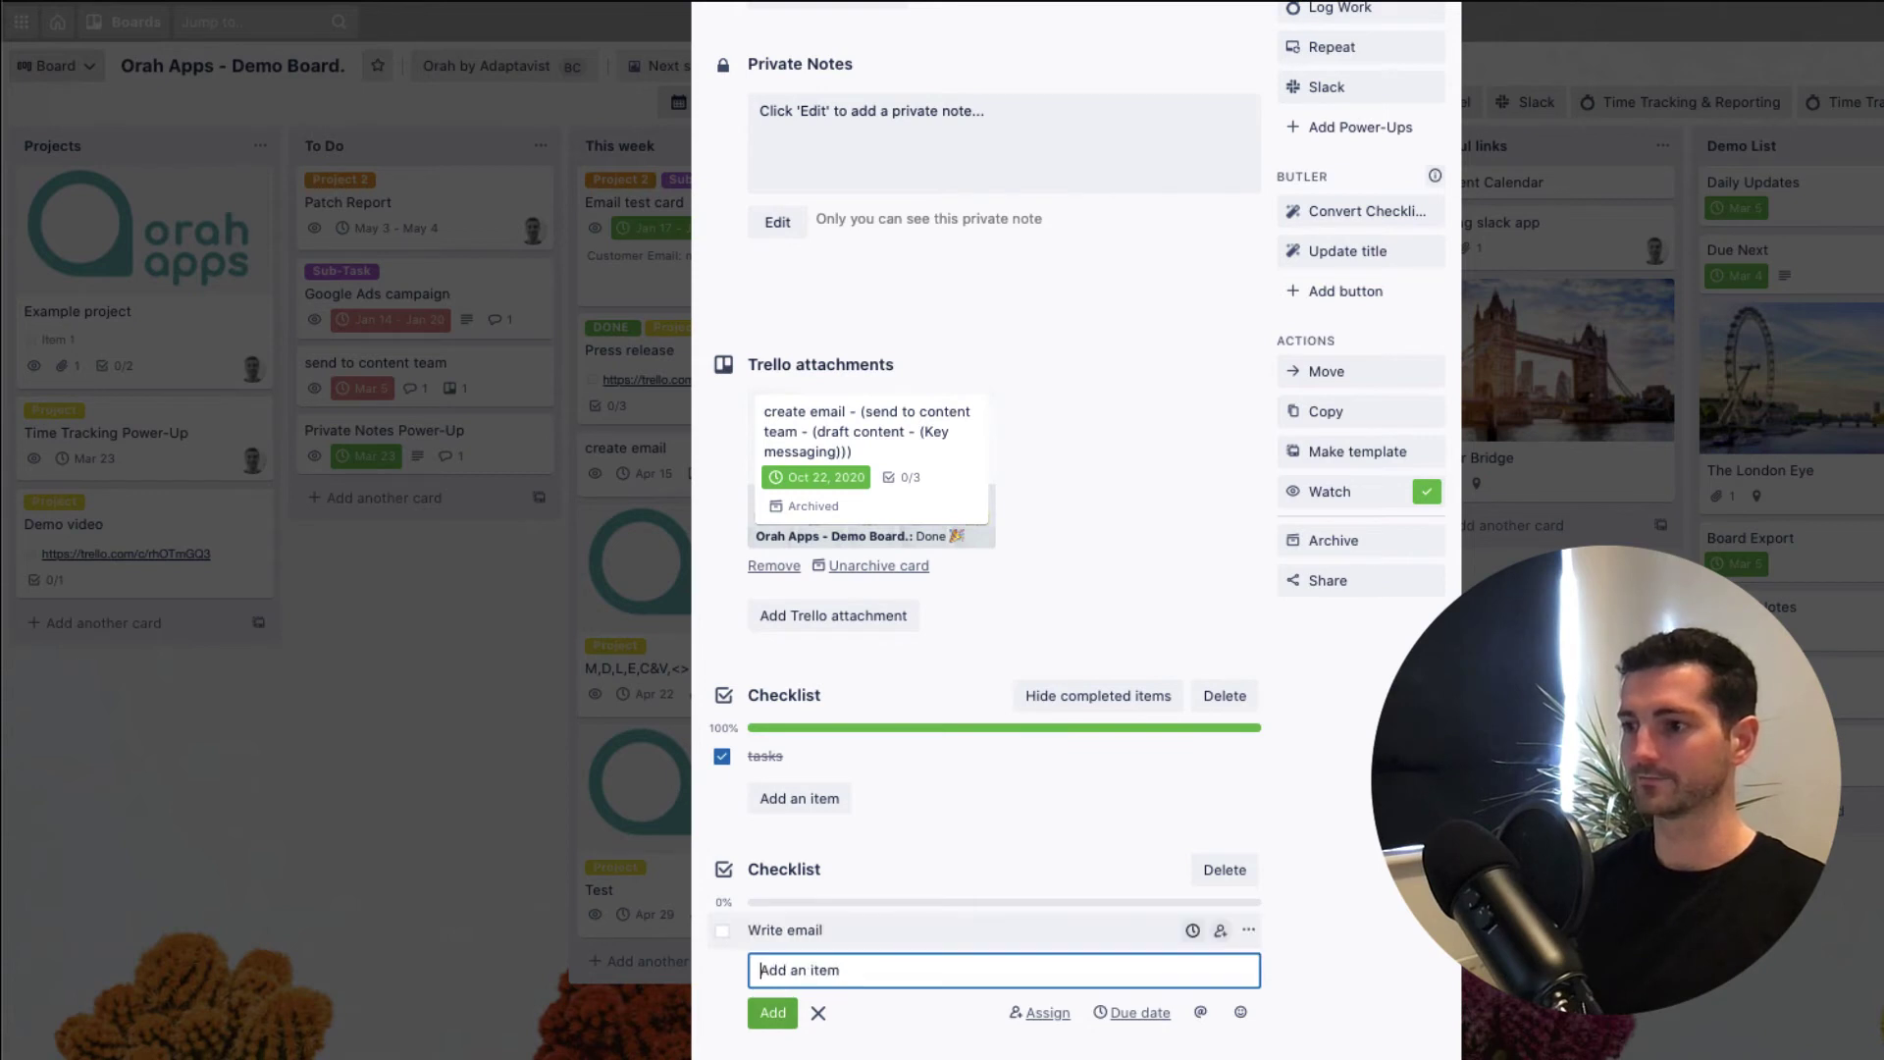
{"action": "type", "text": "Crea"}
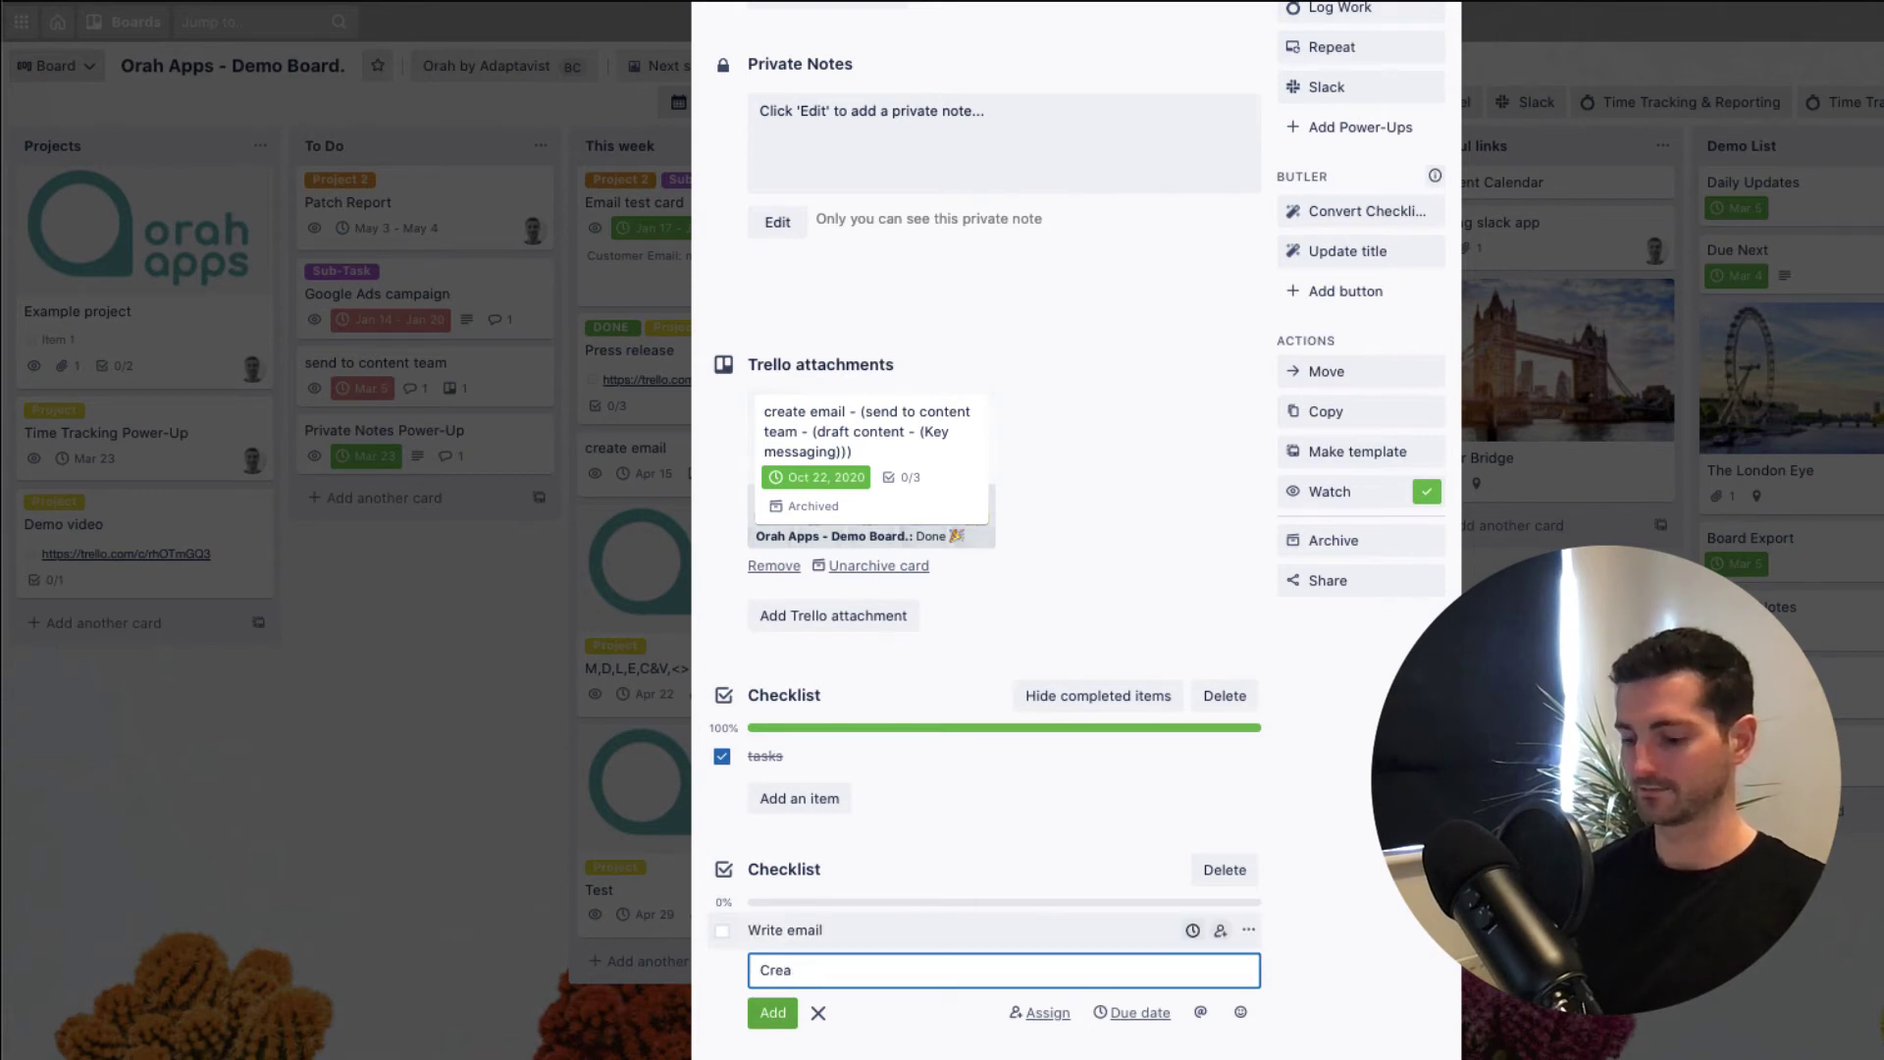
{"action": "type", "text": "ete in emil "}
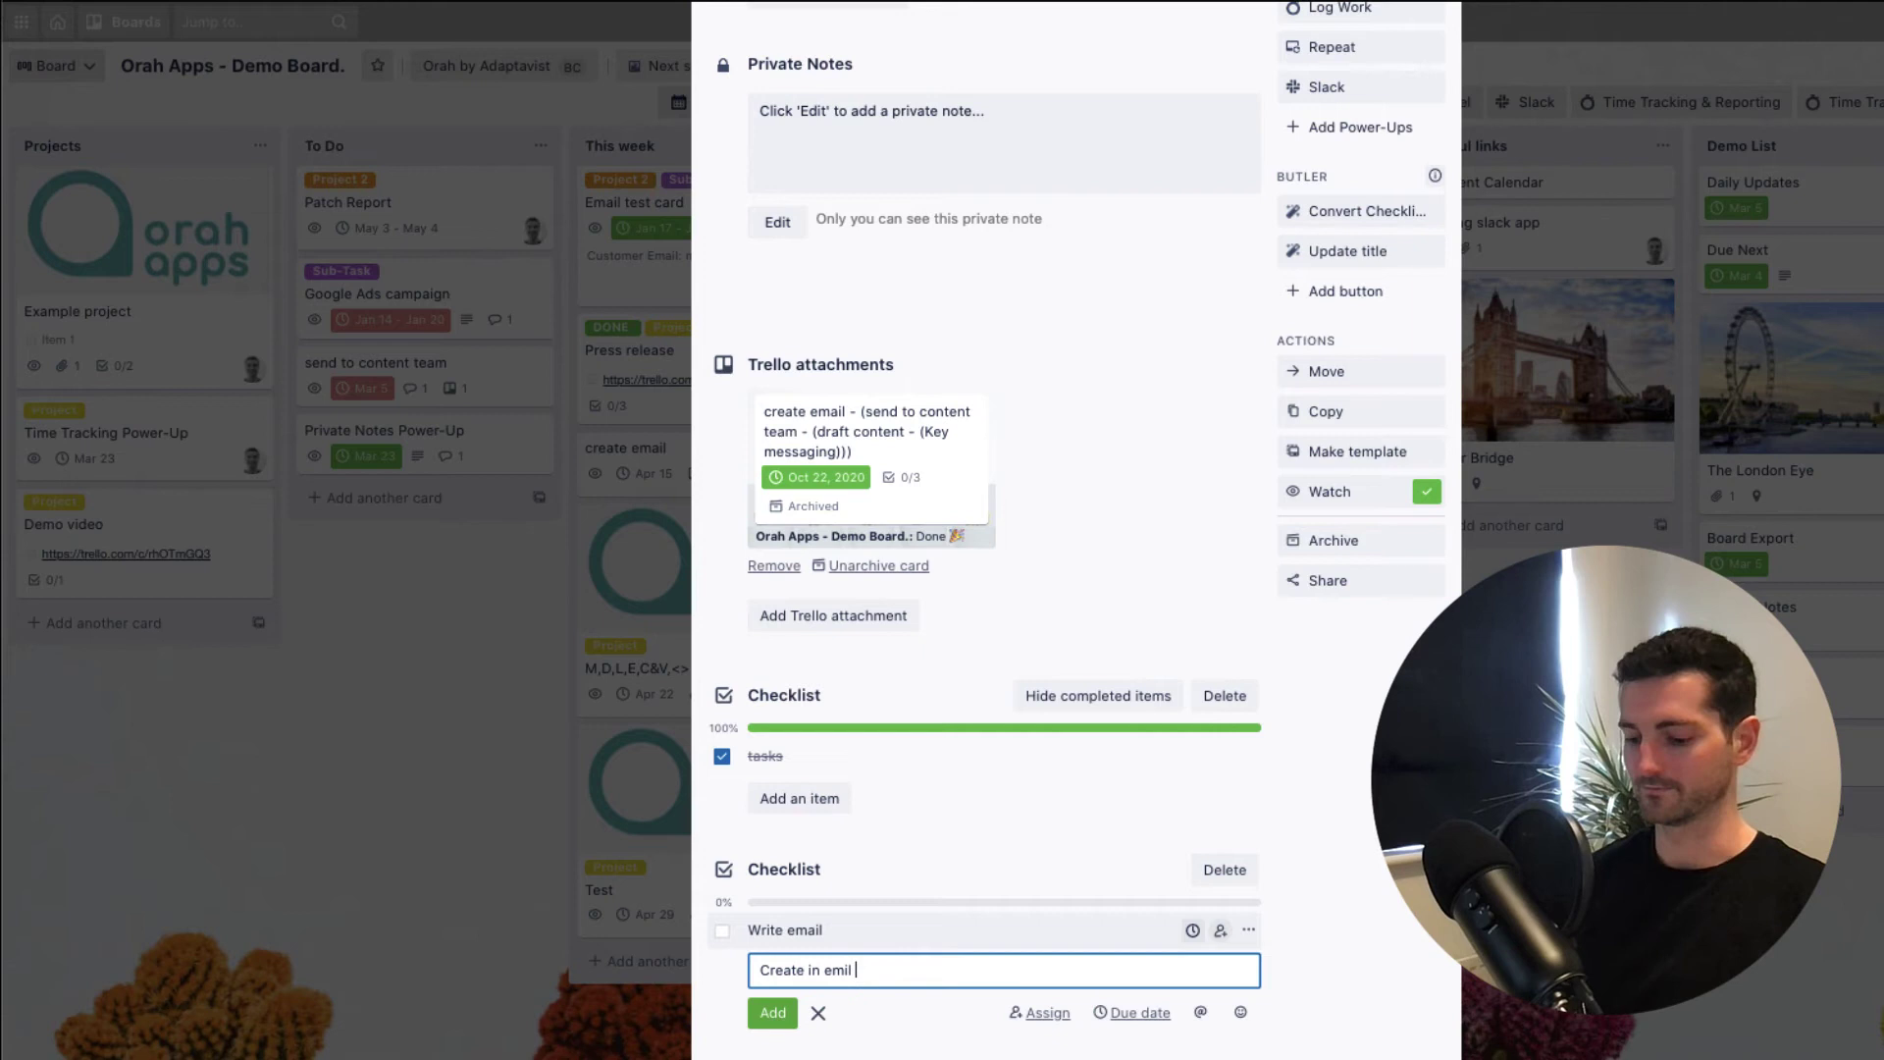
{"action": "type", "text": "software"}
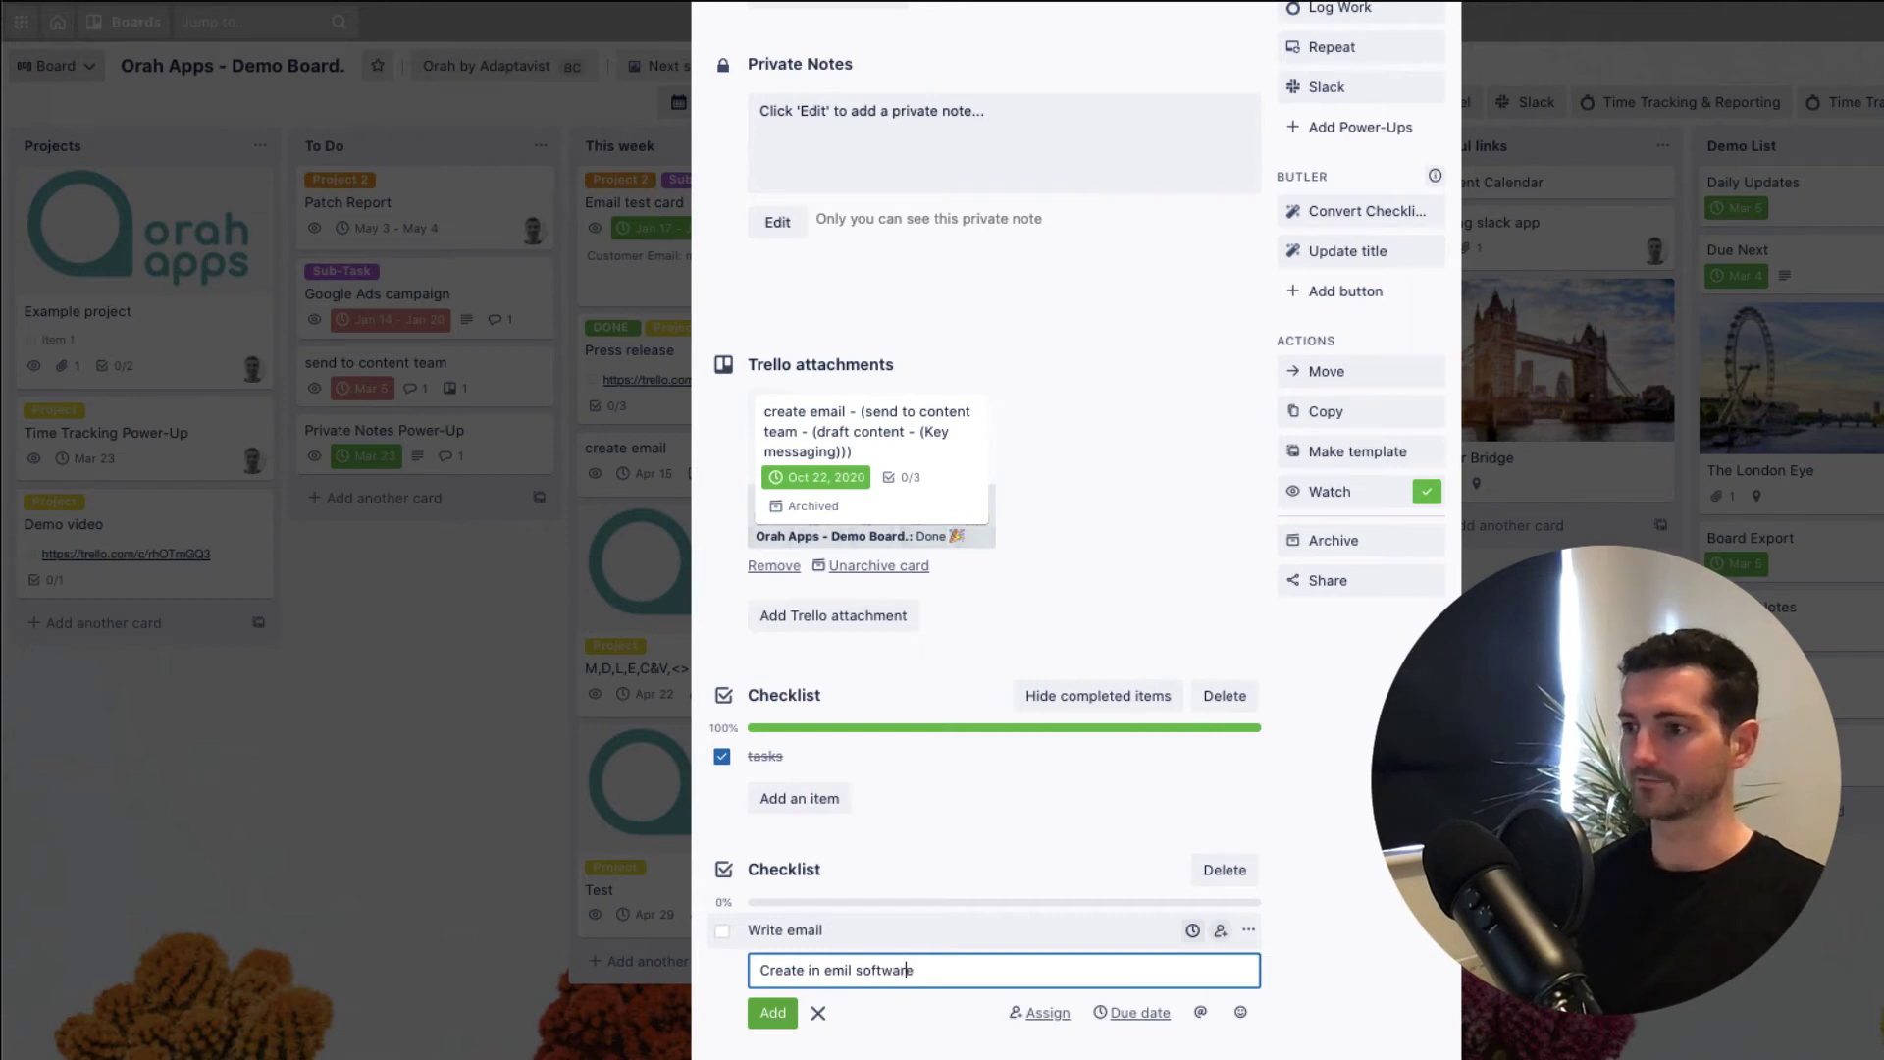
{"action": "key", "text": "Left"}
{"action": "key", "text": "Left"}
{"action": "type", "text": "a"}
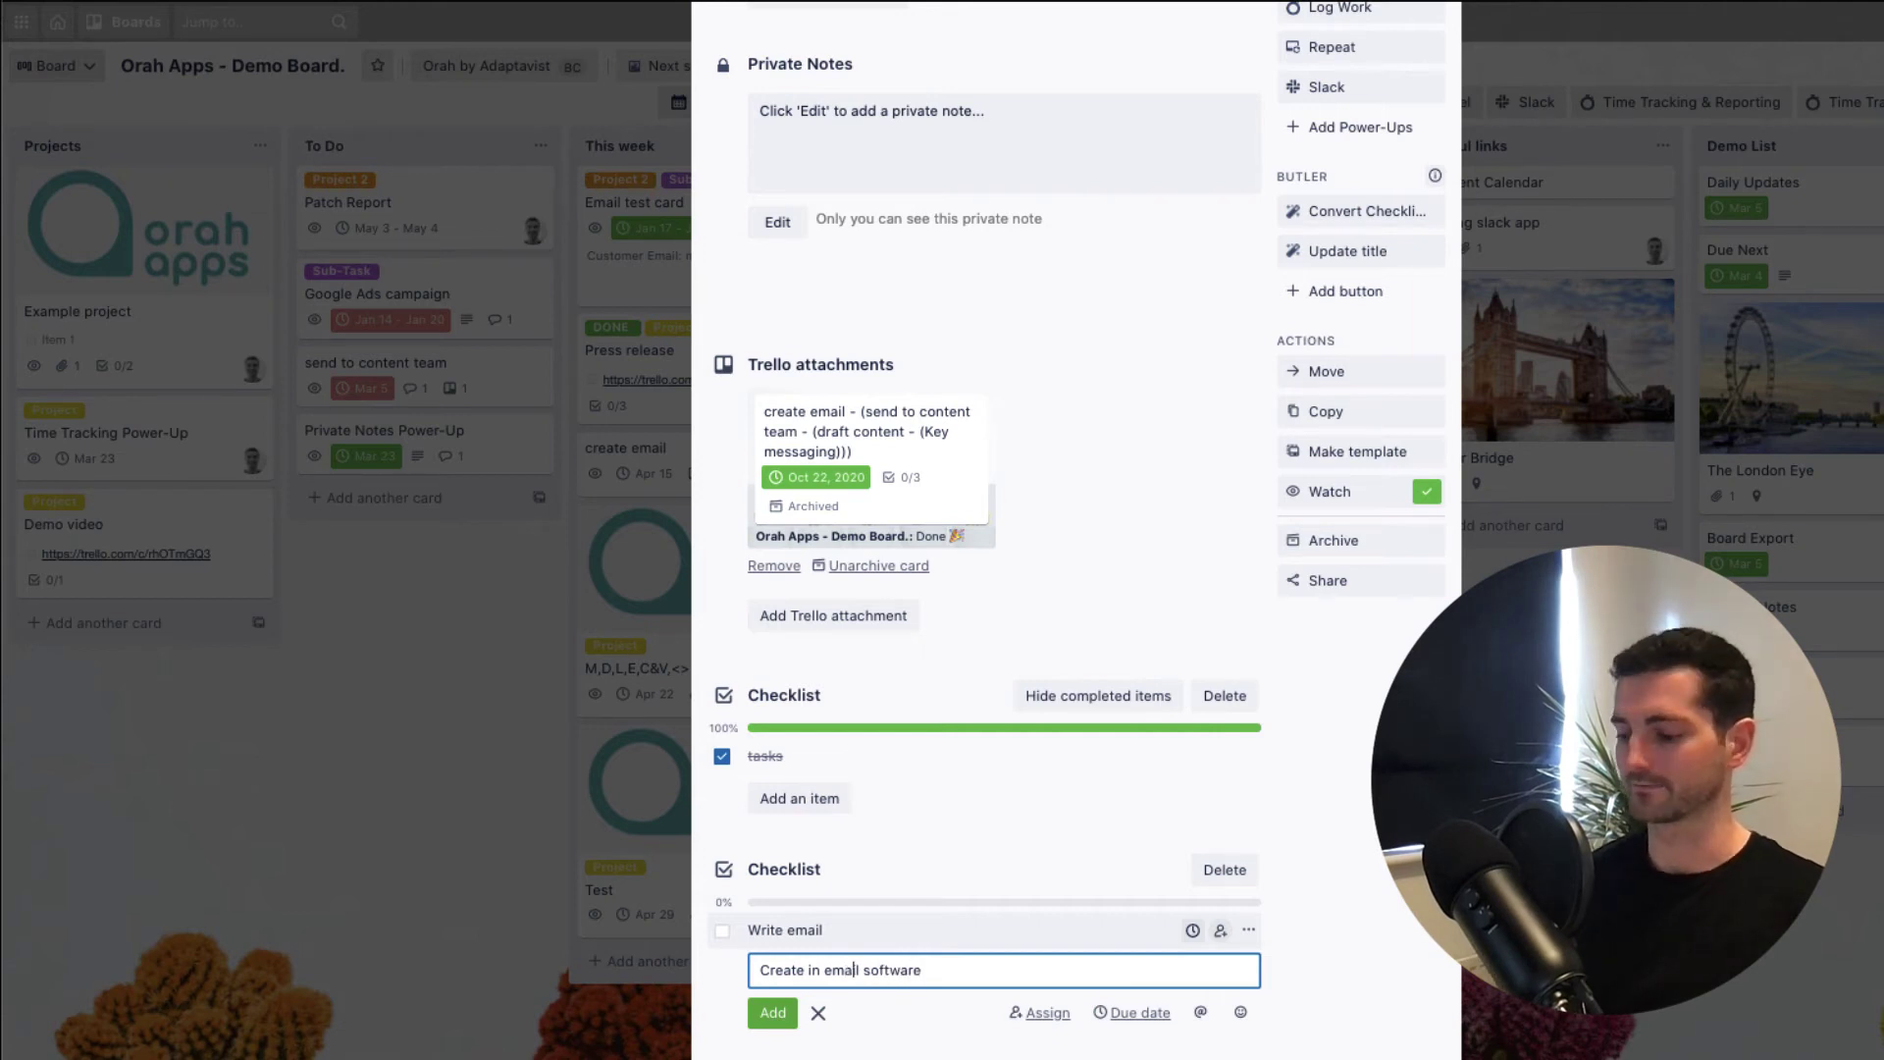
{"action": "left_click", "coordinate": [763, 1013]}
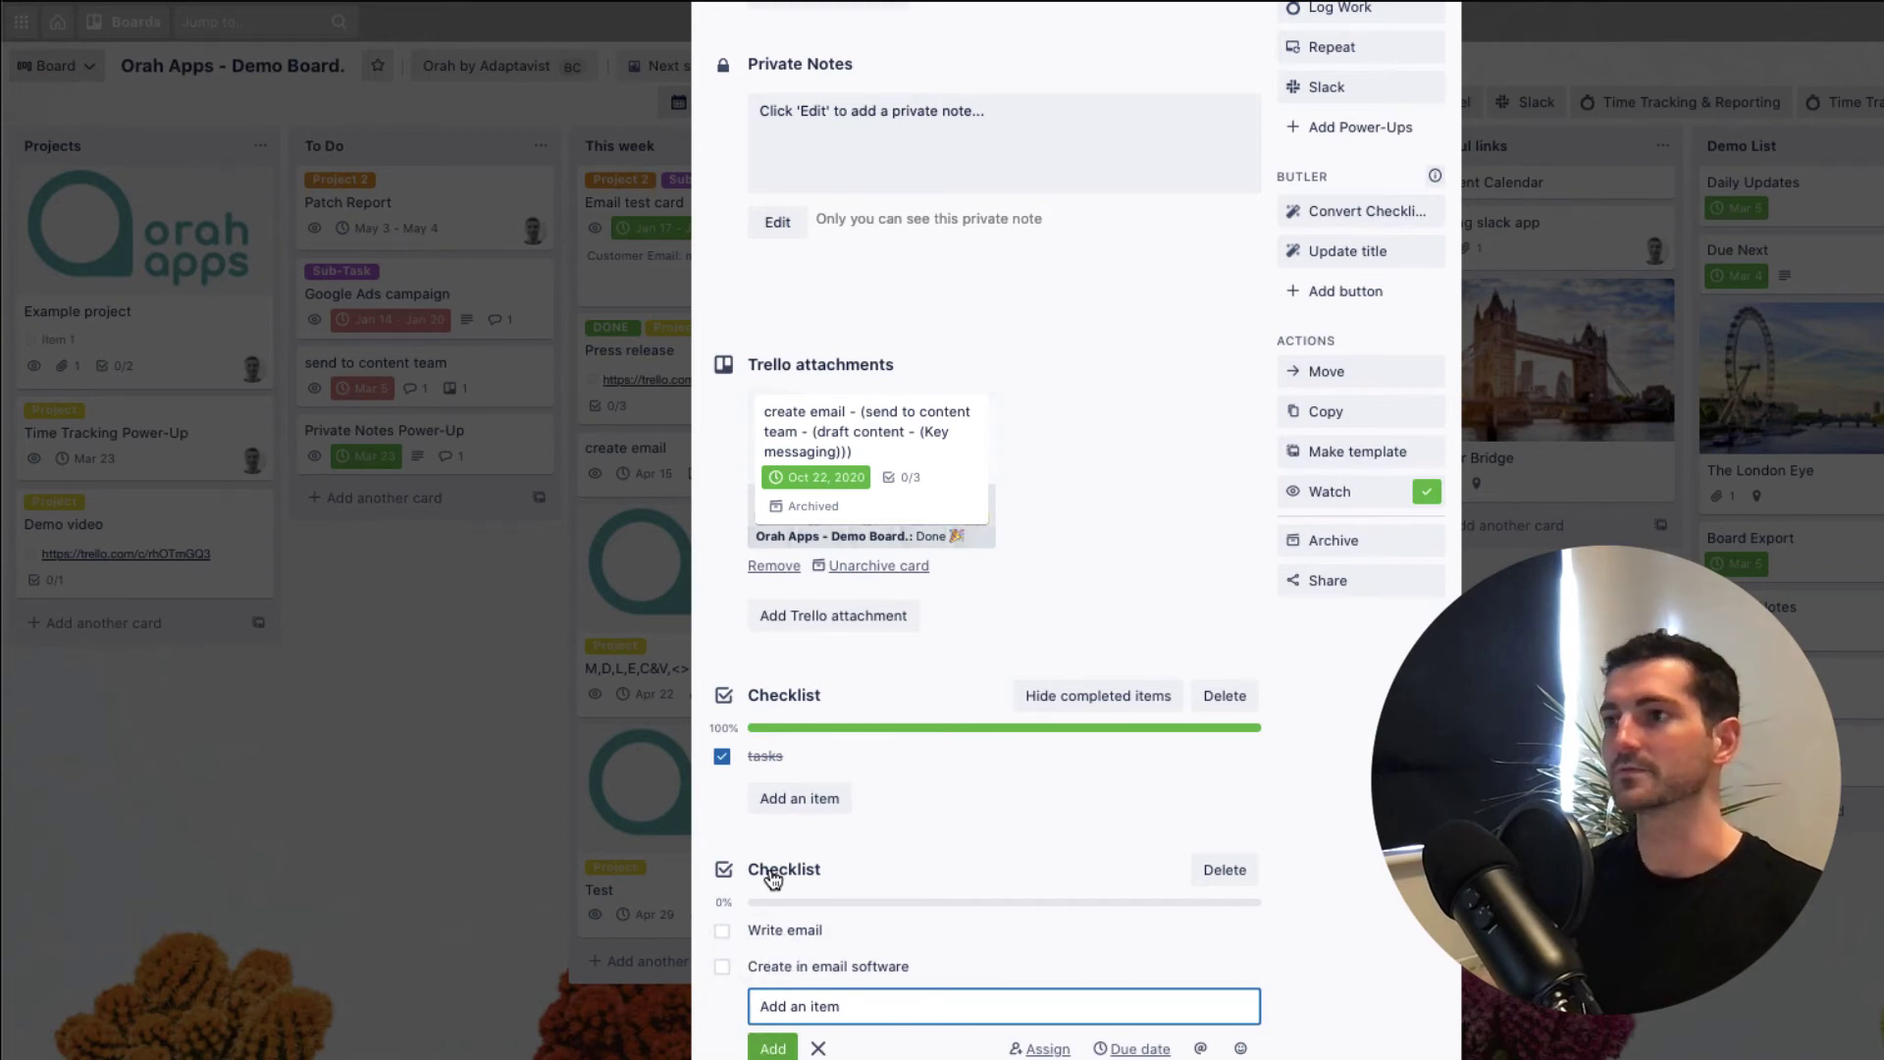
Step: Tick and untick Write email, then close the create email card back to the board
{"action": "scroll", "coordinate": [893, 816], "scroll_direction": "up", "scroll_amount": 5}
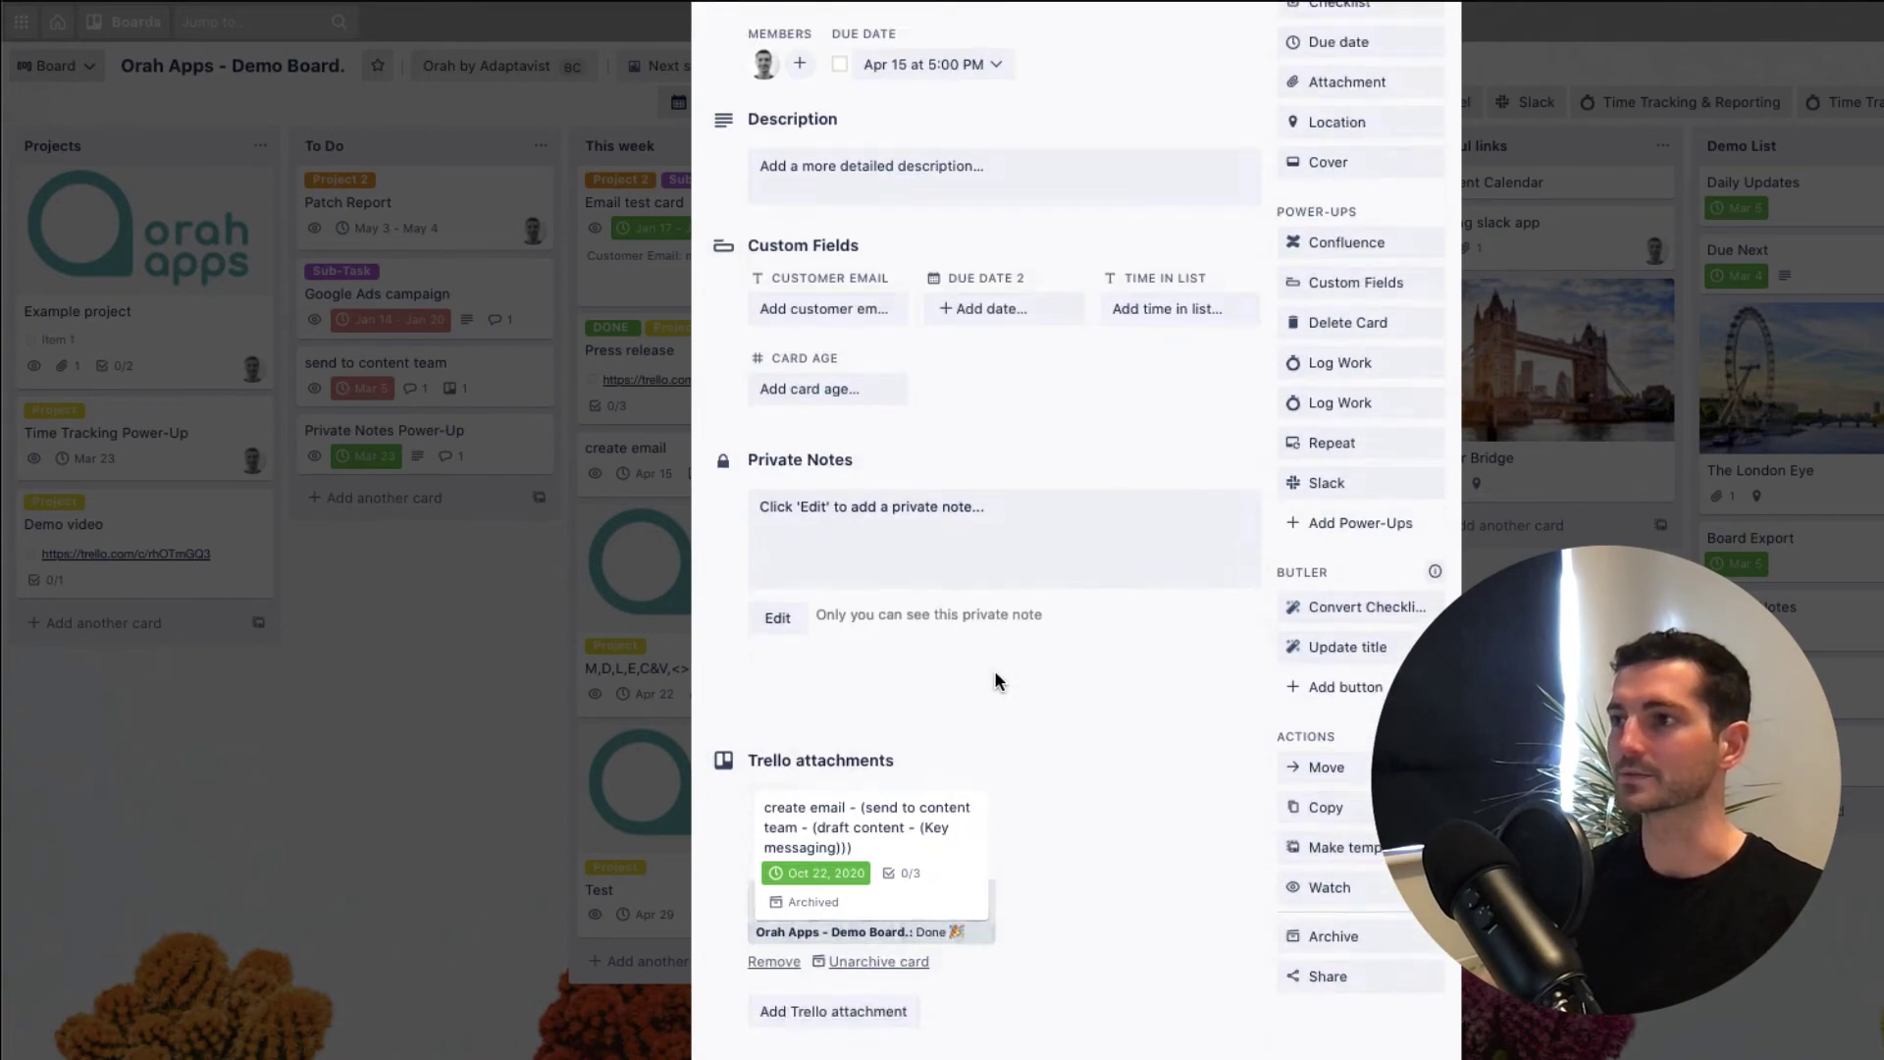
{"action": "scroll", "coordinate": [993, 669], "scroll_direction": "down", "scroll_amount": 5}
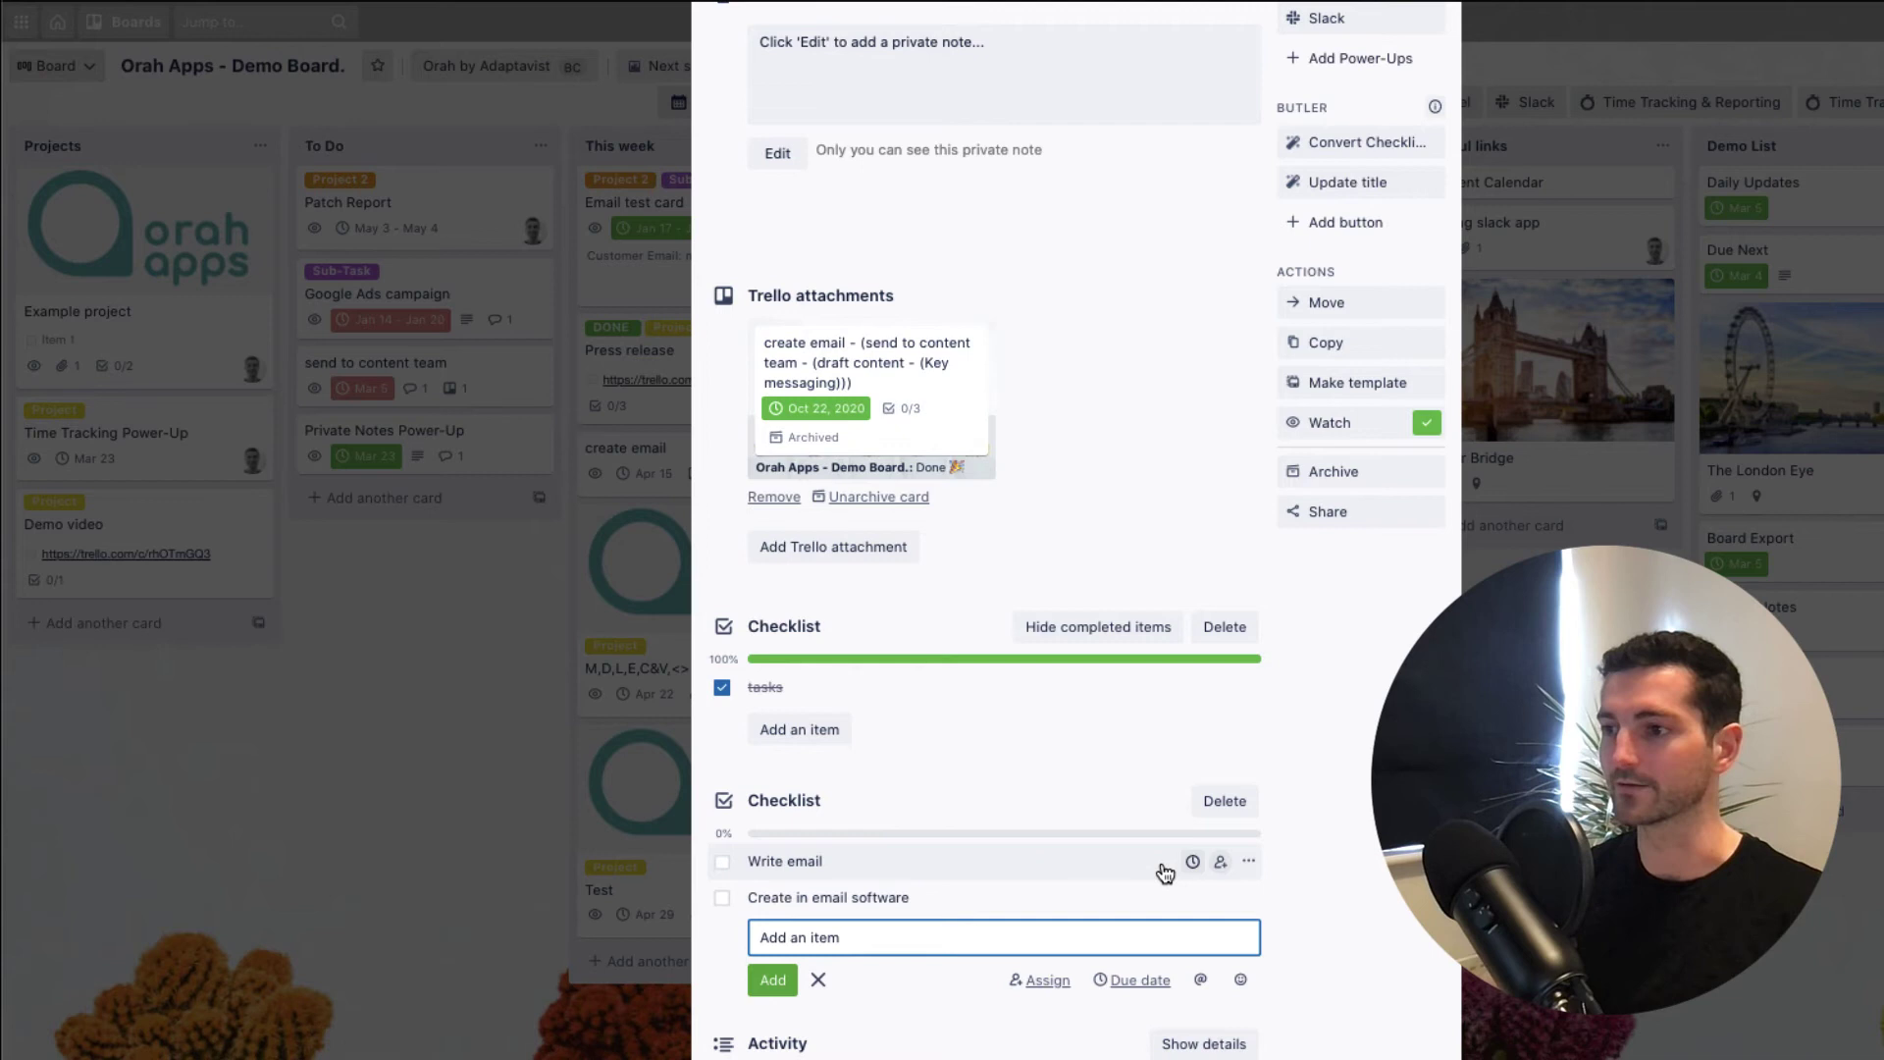
{"action": "left_click", "coordinate": [722, 870]}
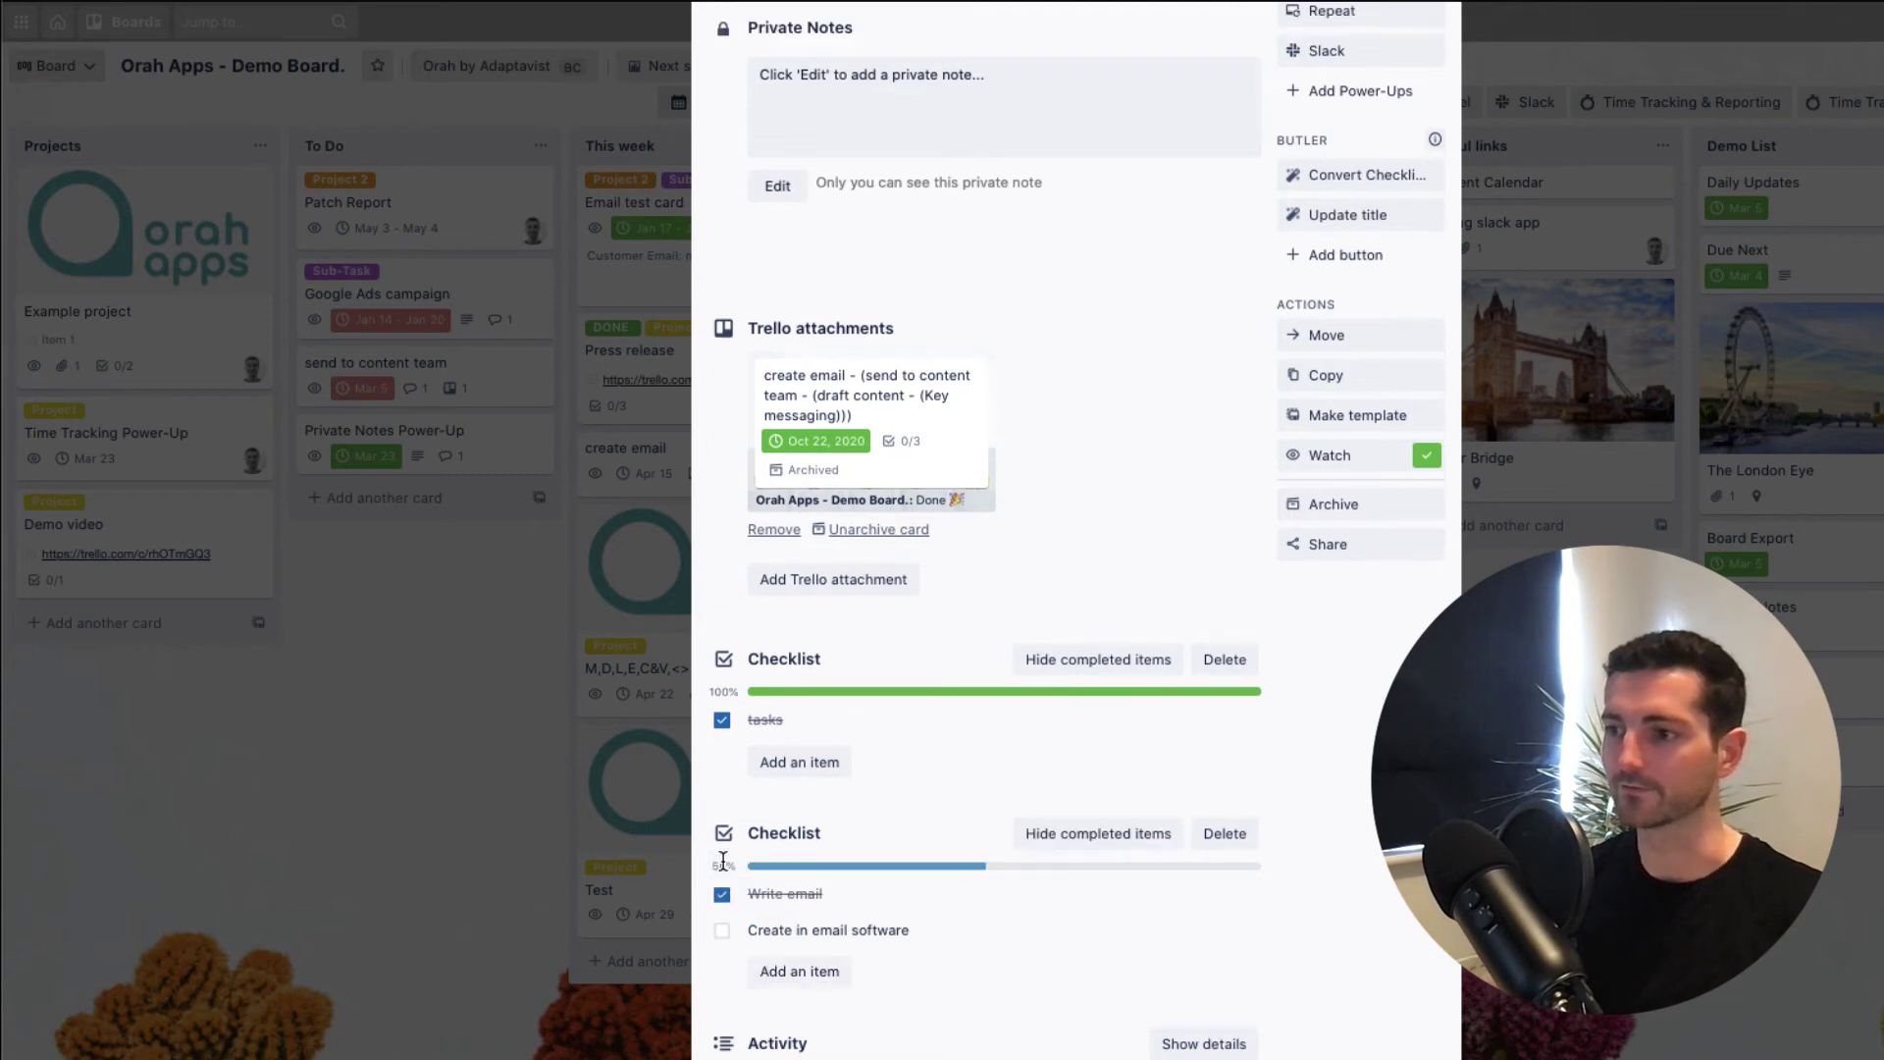
{"action": "left_click", "coordinate": [722, 895]}
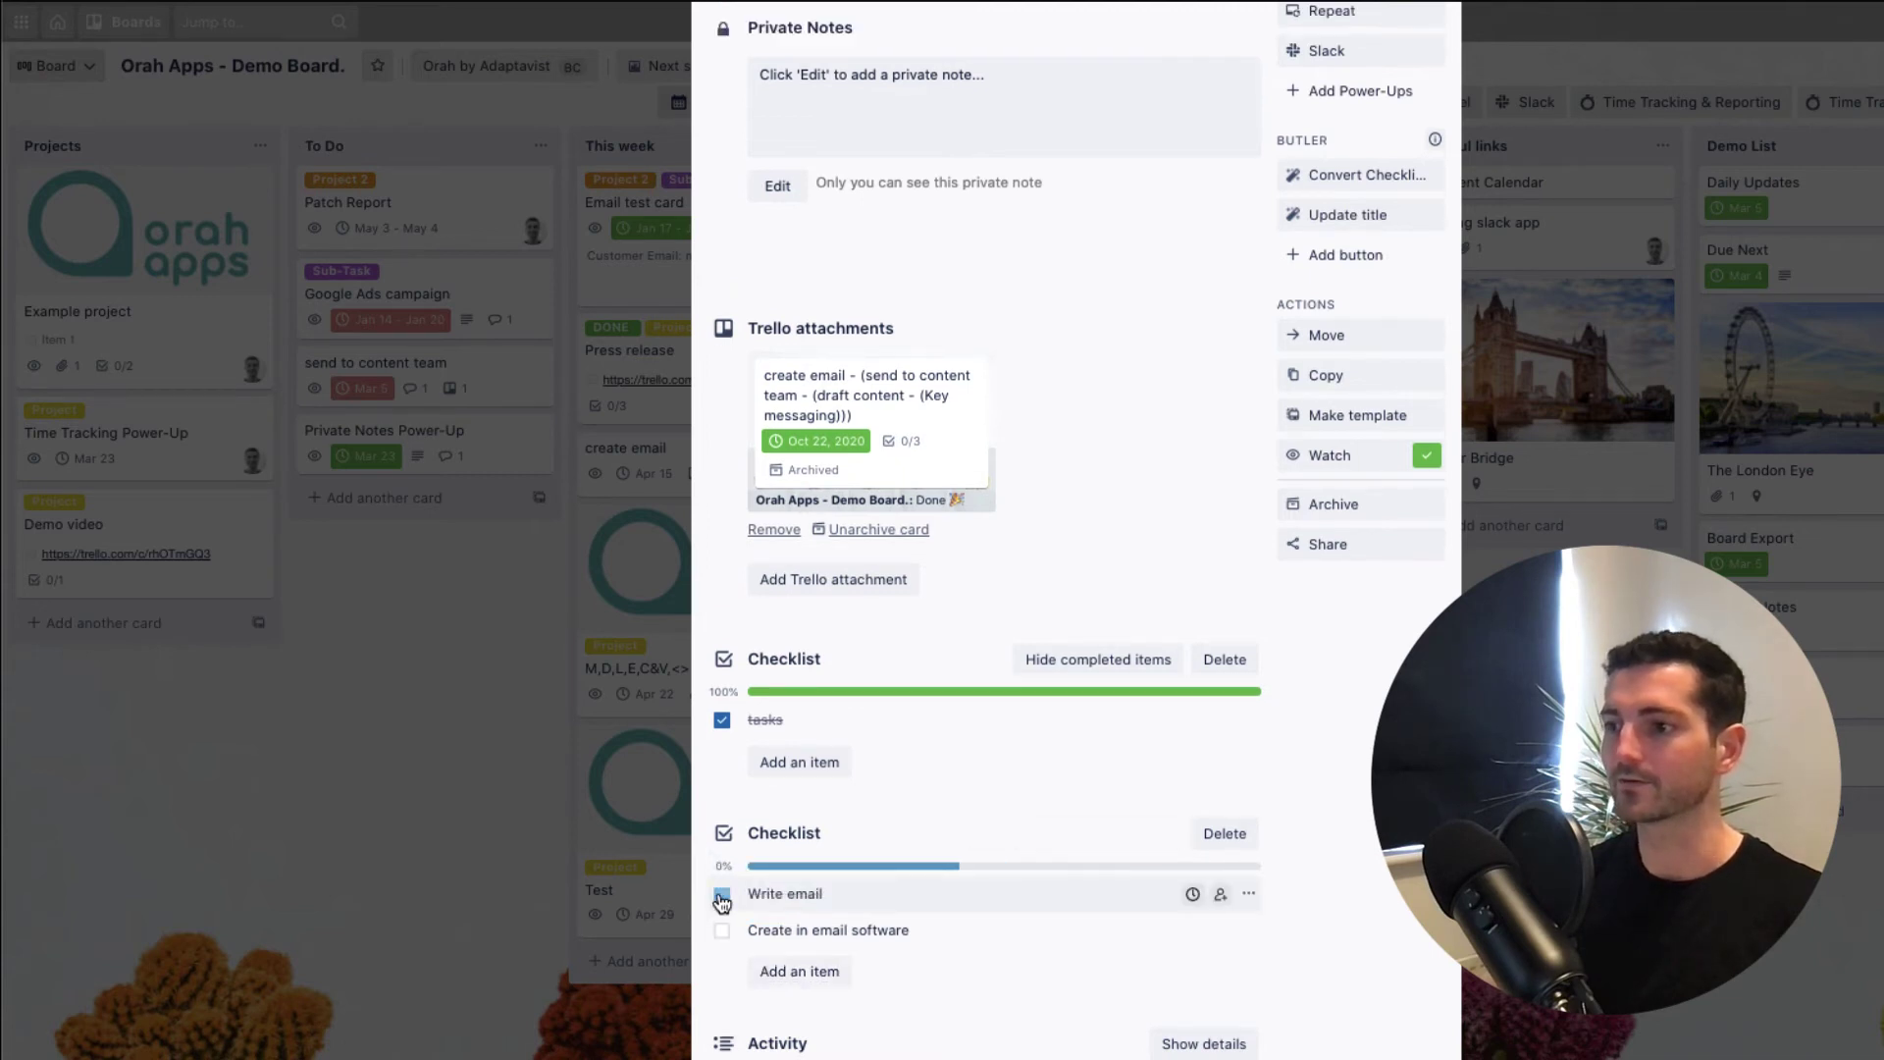
{"action": "left_click", "coordinate": [391, 686]}
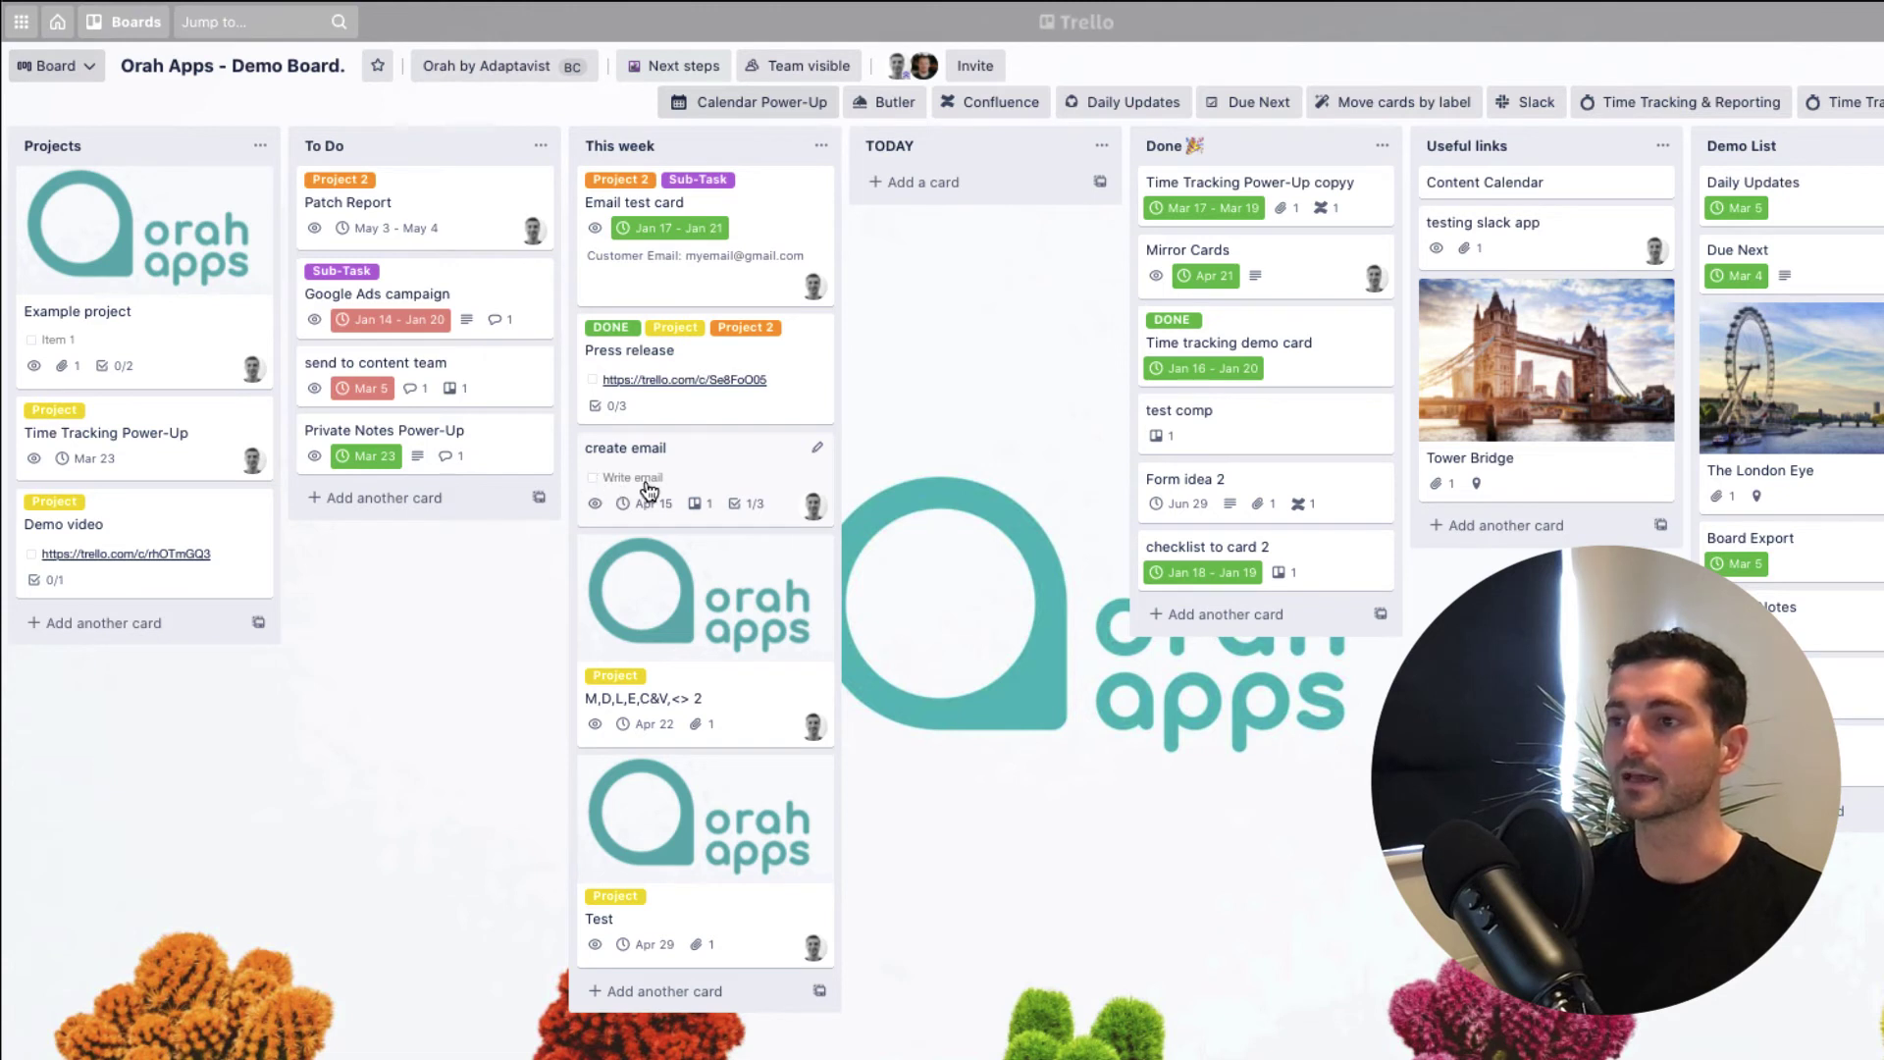
Step: Check off 'Write email' on the create email card so it shows 'Create in email software' next, at 2/3
{"action": "left_click", "coordinate": [593, 479]}
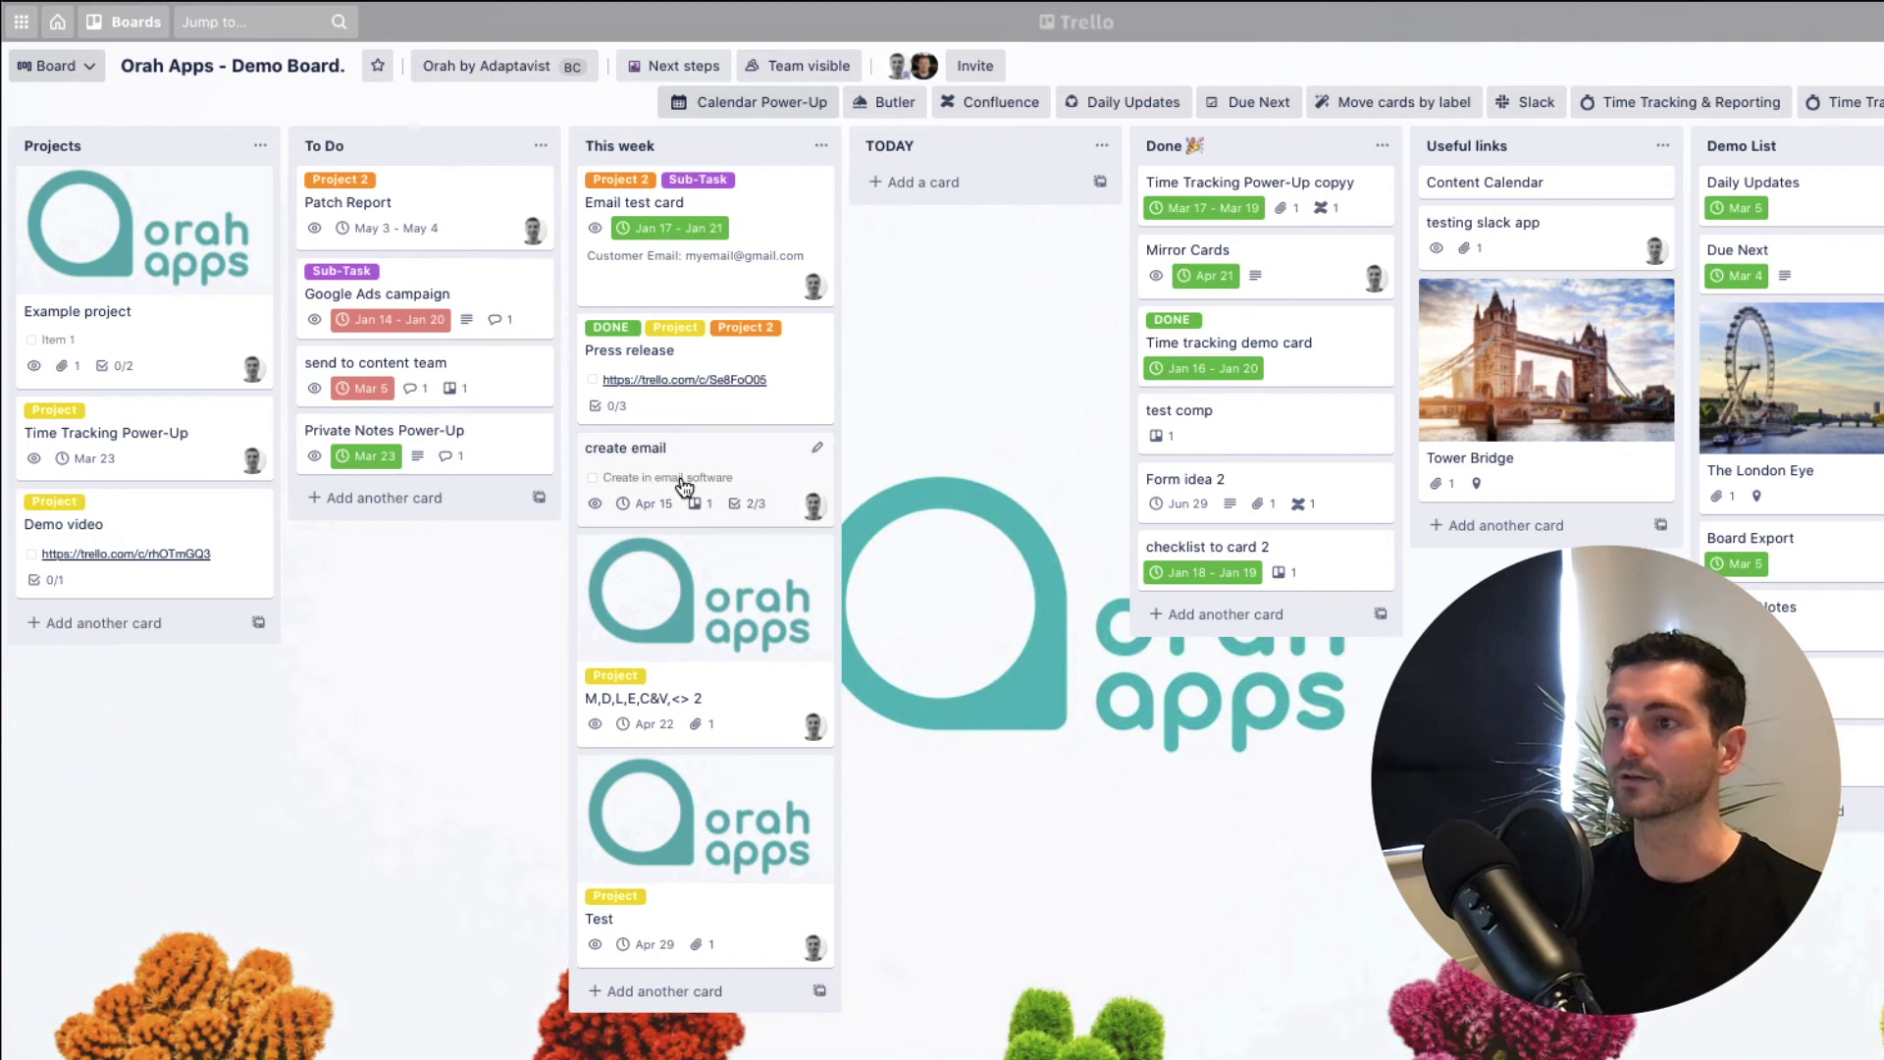